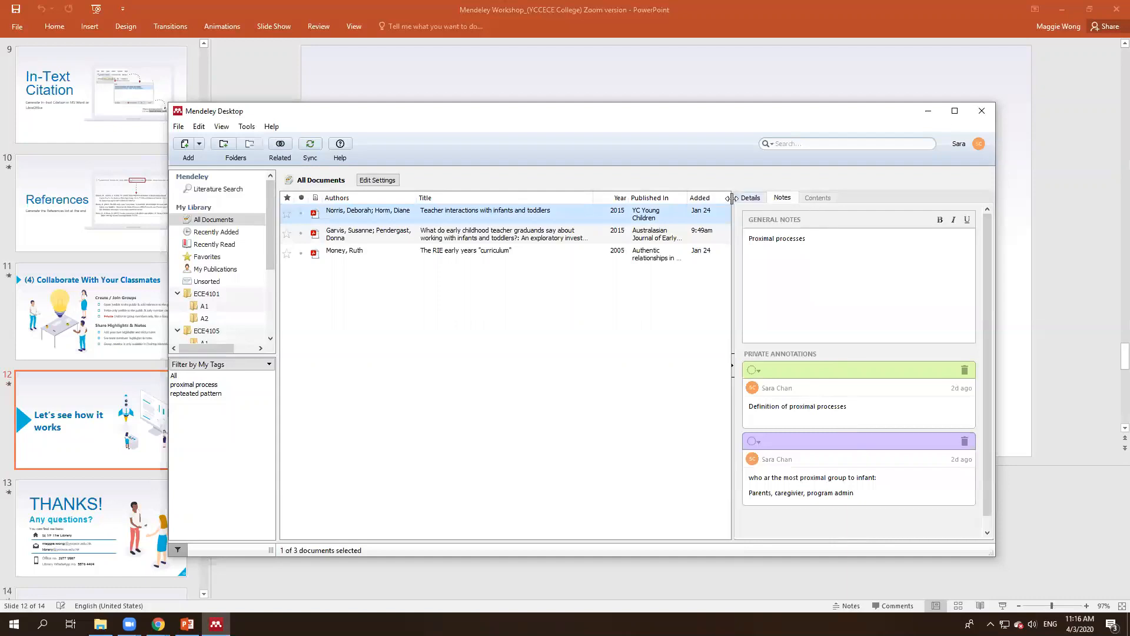
# Step: Review the notes and annotations of the second paper and The RIE early years curriculum paper
pyautogui.click(548, 235)
pyautogui.click(553, 220)
pyautogui.click(551, 235)
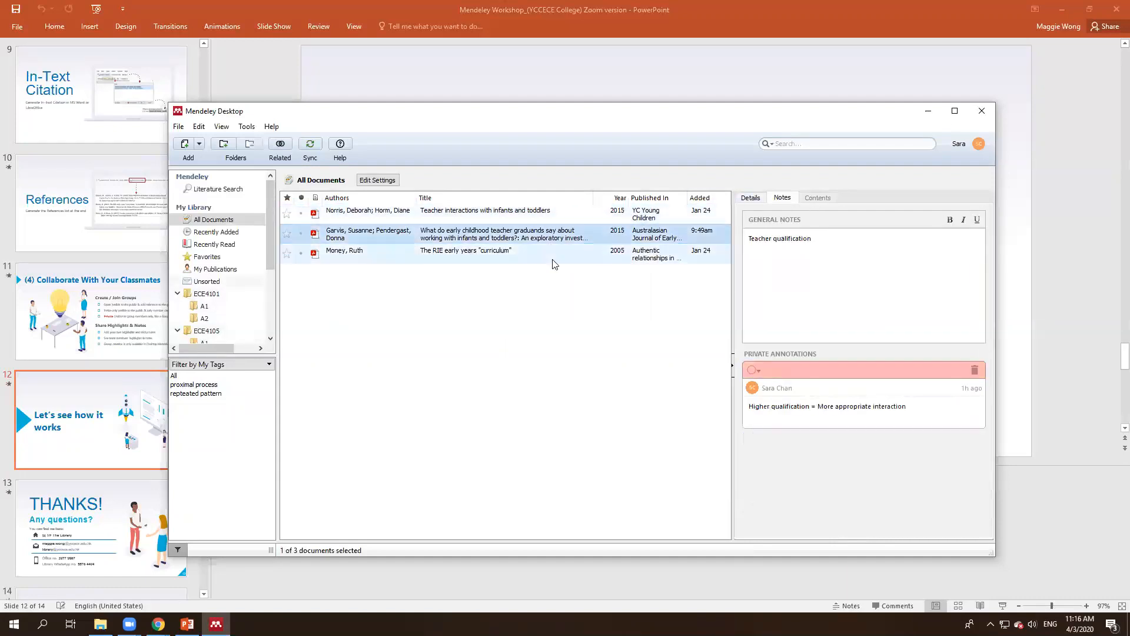
pyautogui.click(550, 255)
# Step: View the Teacher interactions paper's bibliographic details, then clear the document selection
pyautogui.click(563, 214)
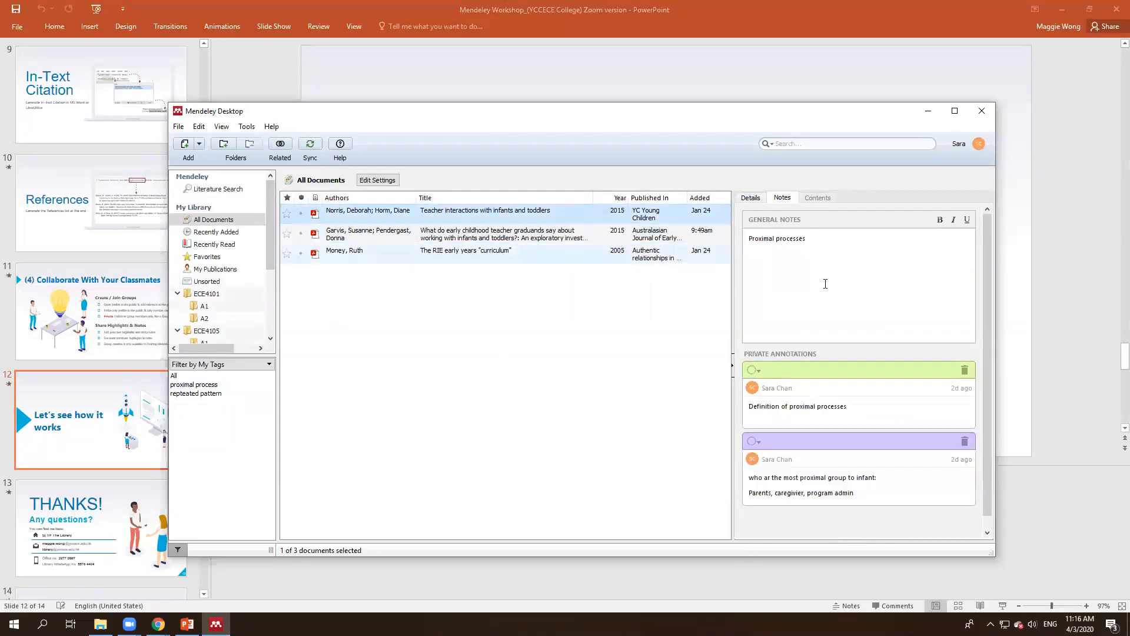
pyautogui.click(763, 199)
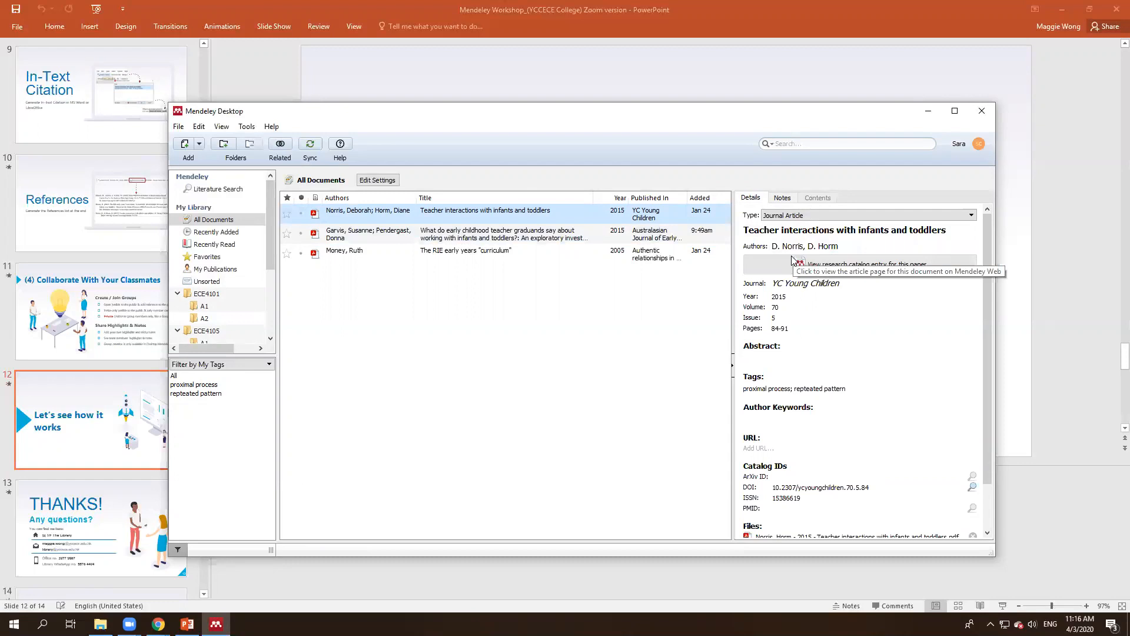
pyautogui.click(552, 351)
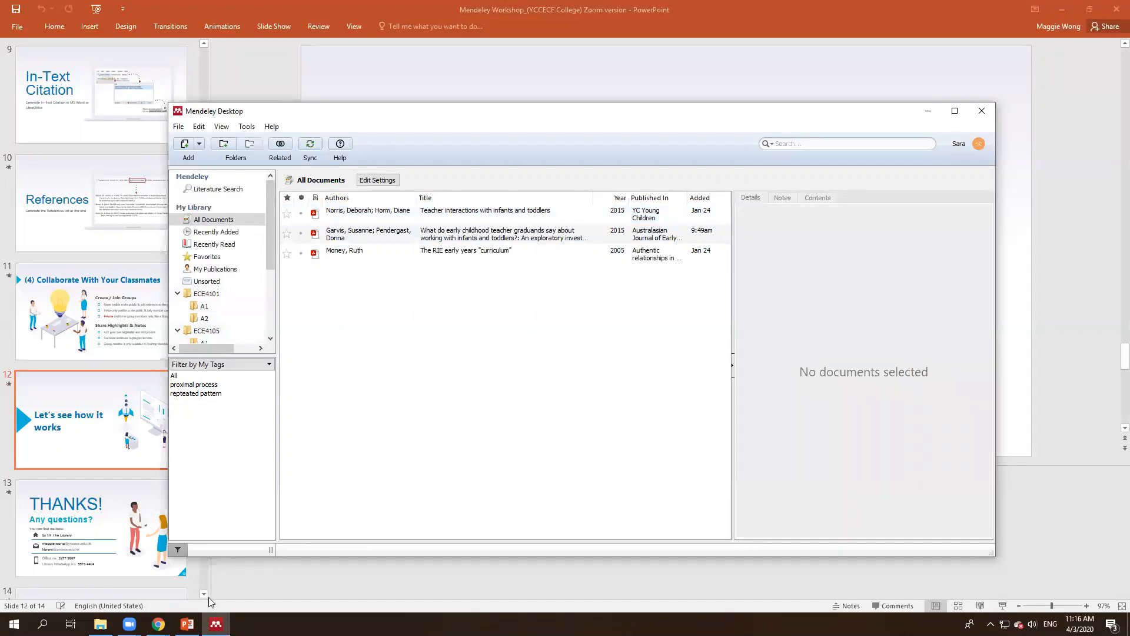
# Step: Import Journal Article A.pdf from File Explorer into All Documents as 2018's 'Early Experiences Matter'
pyautogui.click(100, 624)
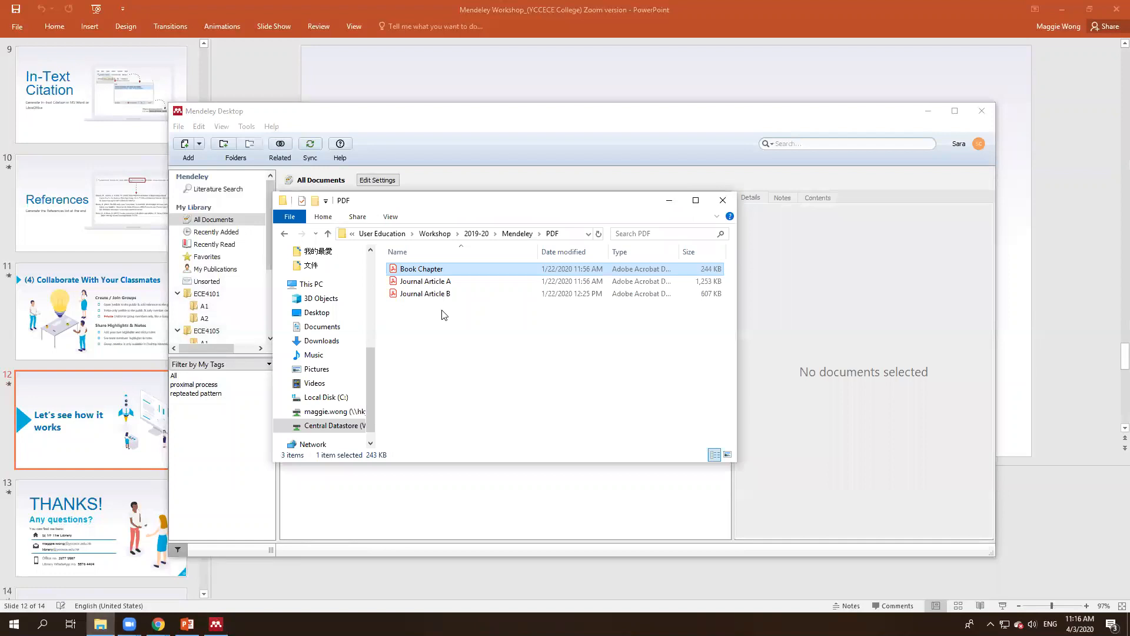
pyautogui.moveTo(500, 217); pyautogui.dragTo(511, 373)
pyautogui.click(466, 438)
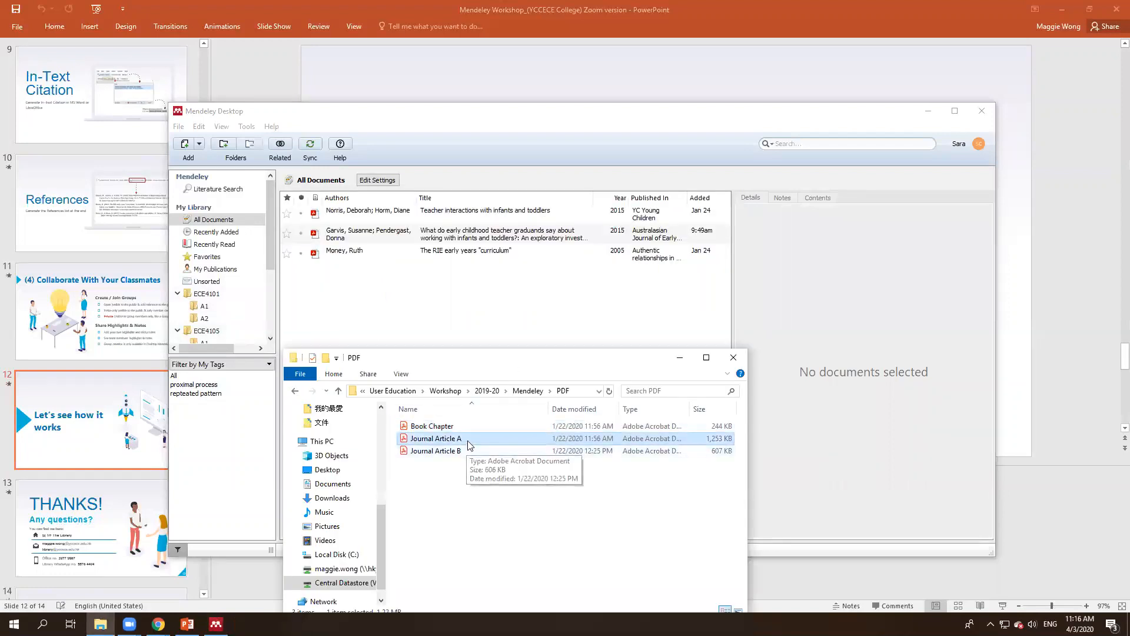
pyautogui.moveTo(464, 441); pyautogui.dragTo(475, 315)
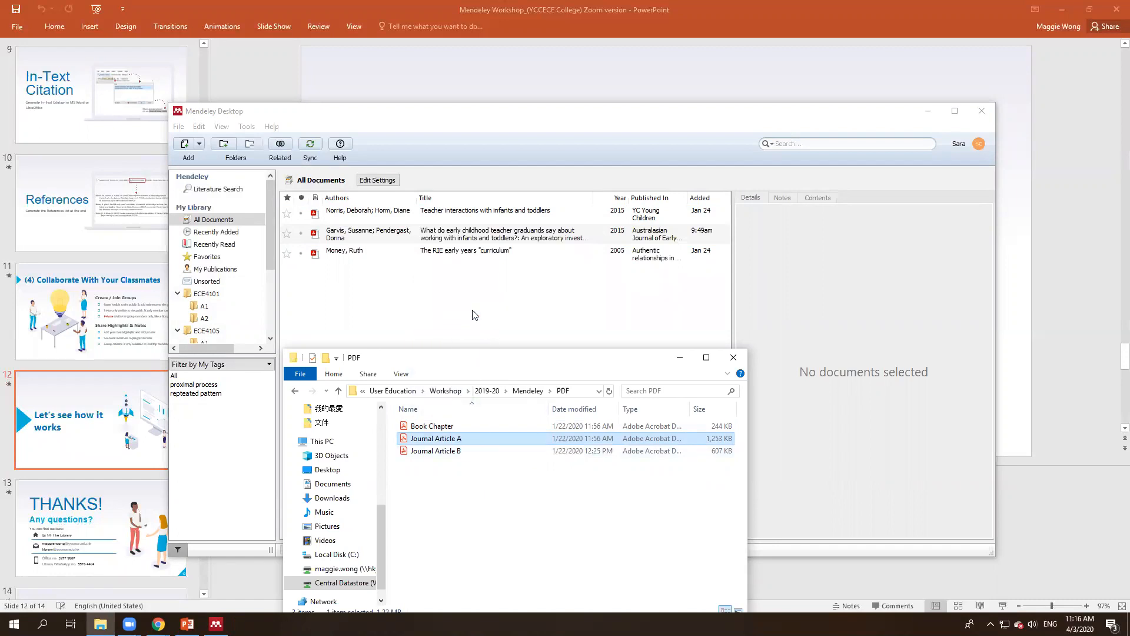
pyautogui.click(459, 216)
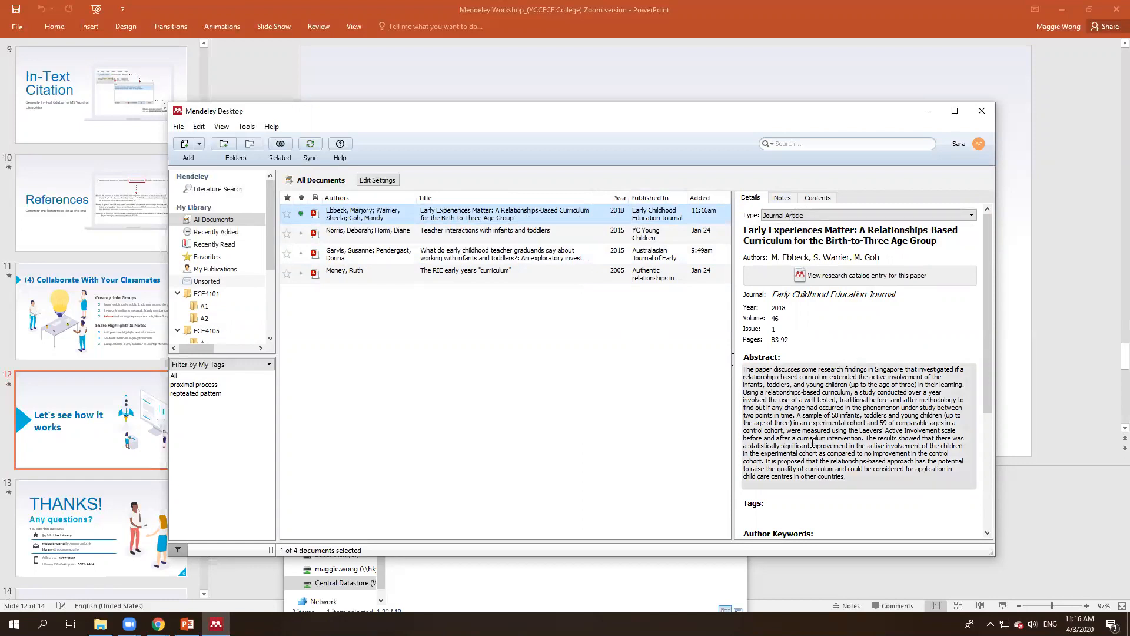
# Step: Keep the entry's type as Journal Article and inspect its title and DOI fields
pyautogui.scroll(-4, 858, 390)
pyautogui.scroll(-2, 857, 391)
pyautogui.scroll(6, 857, 391)
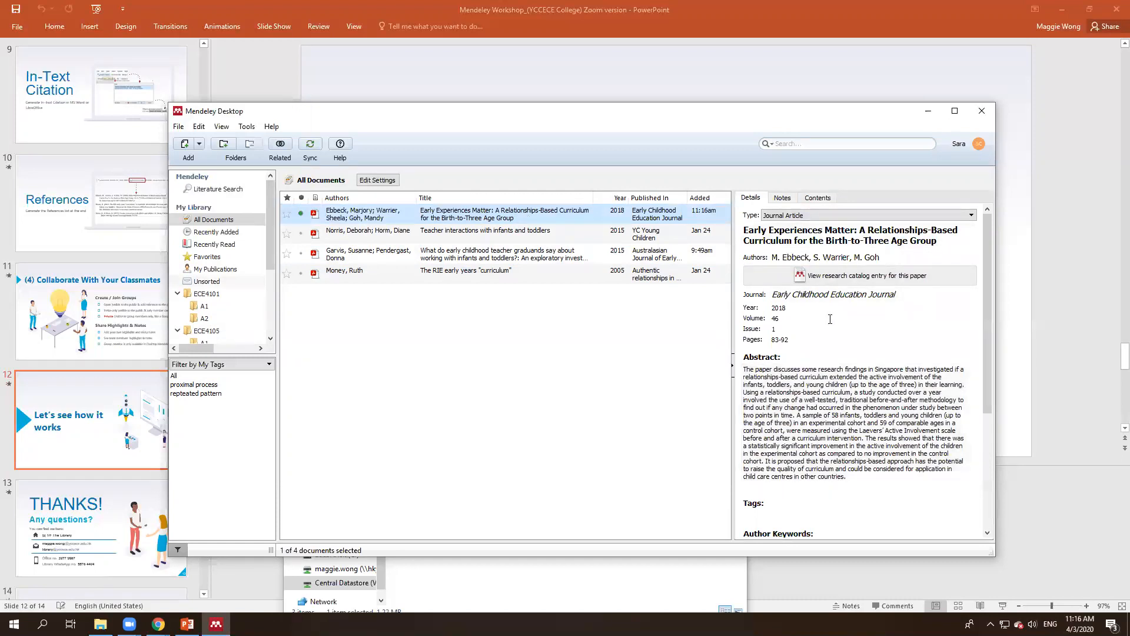
pyautogui.click(831, 215)
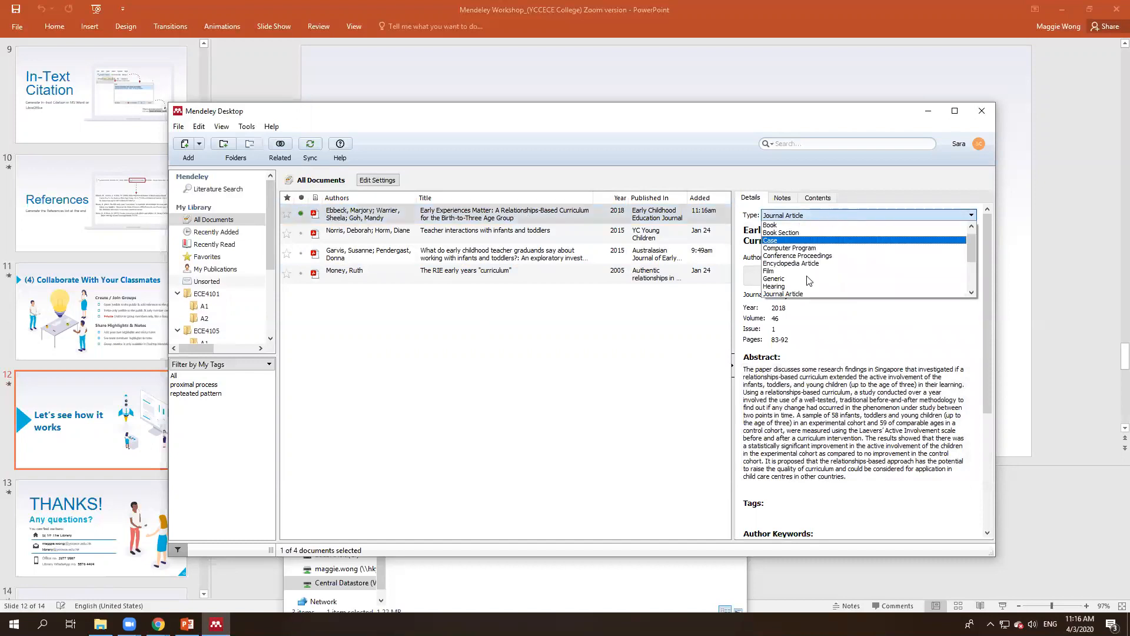
pyautogui.click(798, 294)
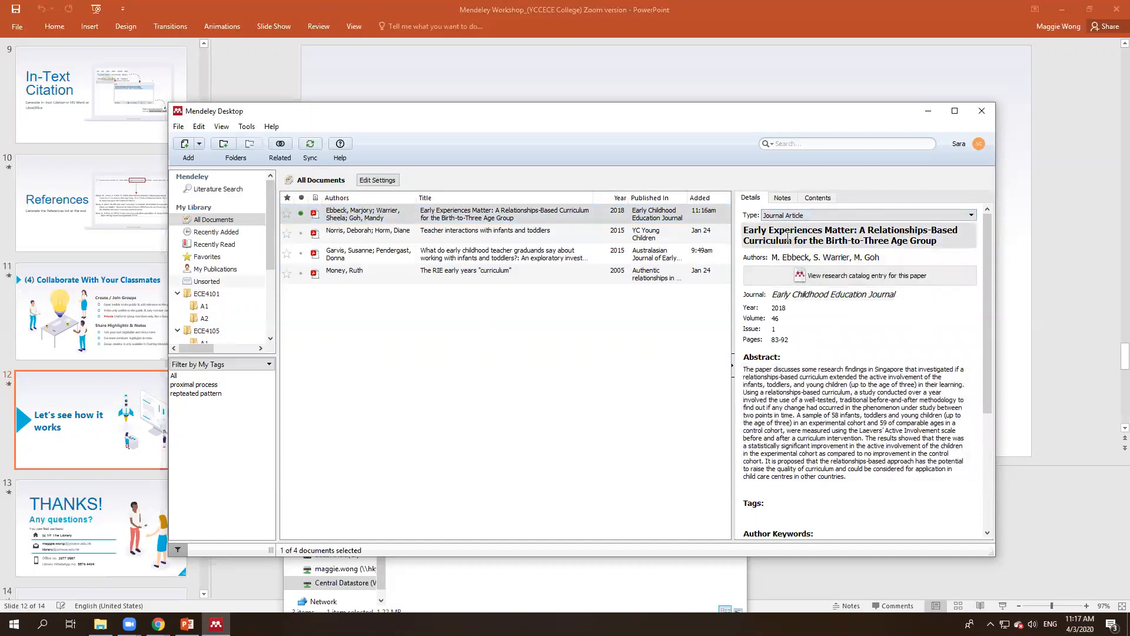
pyautogui.moveTo(759, 230); pyautogui.dragTo(731, 234)
pyautogui.click(820, 236)
pyautogui.click(785, 234)
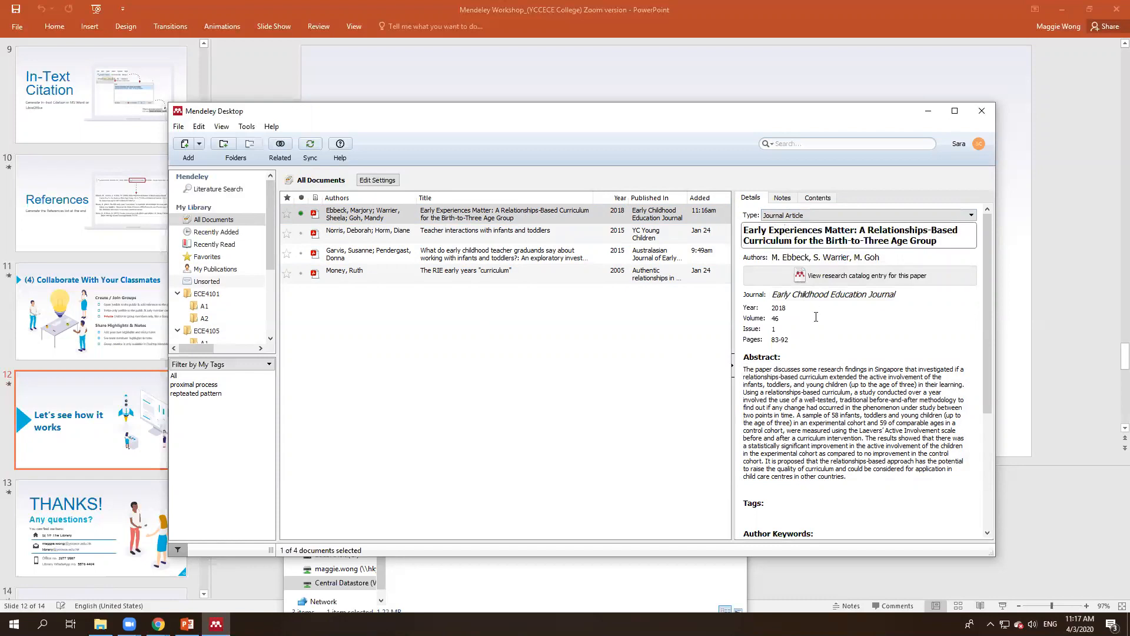
pyautogui.scroll(-6, 779, 431)
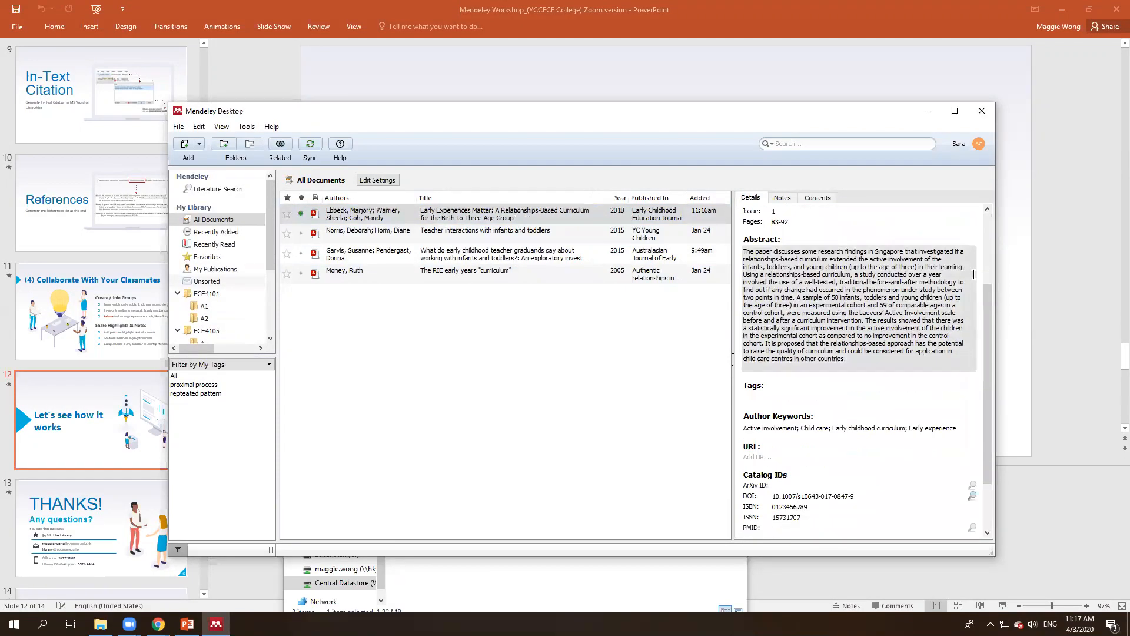
pyautogui.moveTo(772, 424); pyautogui.dragTo(863, 421)
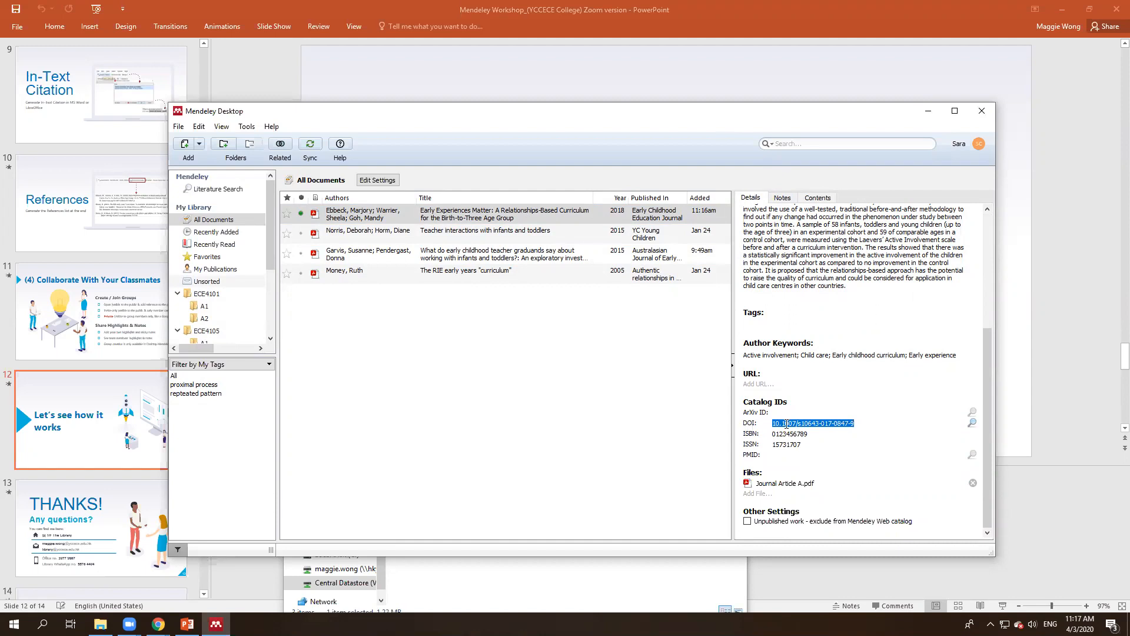
# Step: Check the DOI against the PDF, then look it up to add the Springer URL, volume 46, issue 1
pyautogui.doubleClick(503, 213)
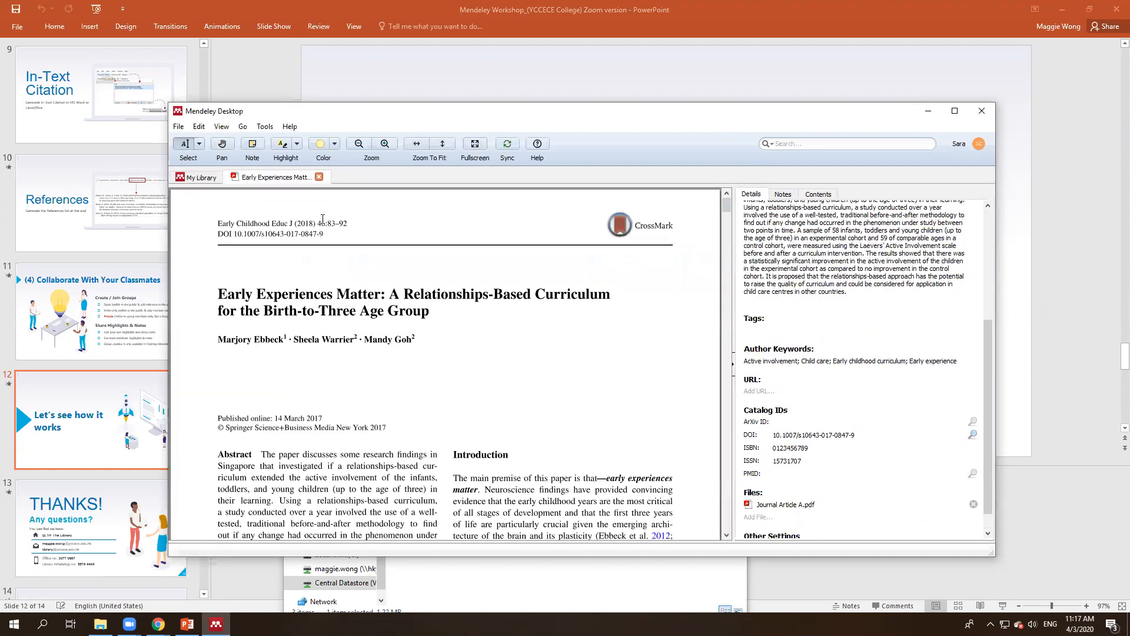
pyautogui.moveTo(234, 234); pyautogui.dragTo(343, 236)
pyautogui.moveTo(234, 235); pyautogui.dragTo(293, 218)
pyautogui.click(206, 178)
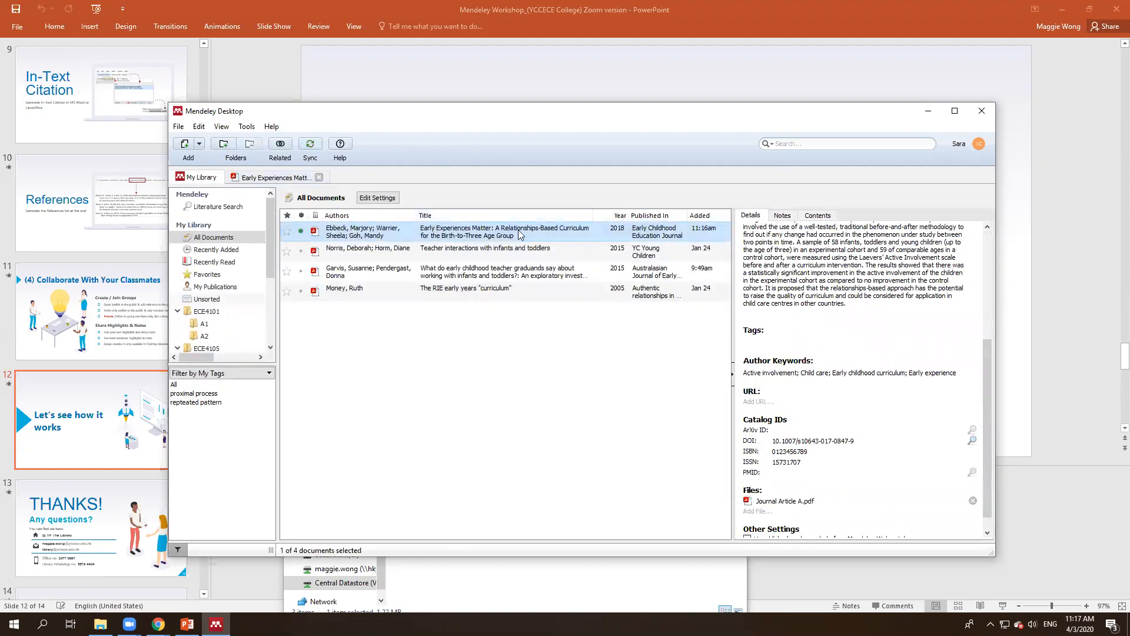
pyautogui.click(972, 441)
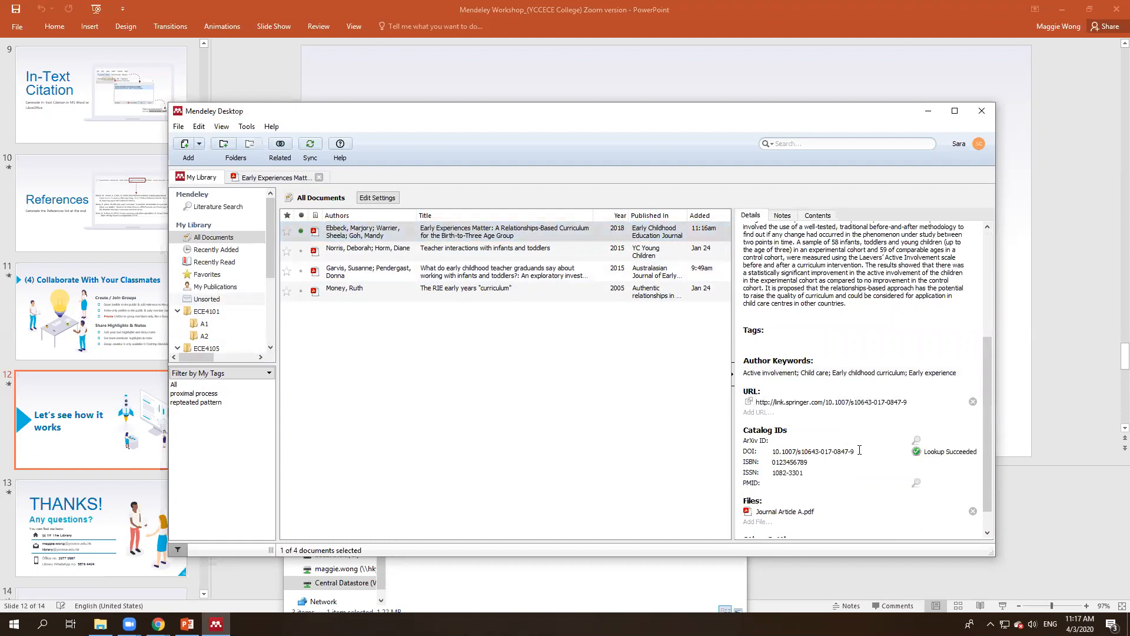
pyautogui.scroll(4, 892, 443)
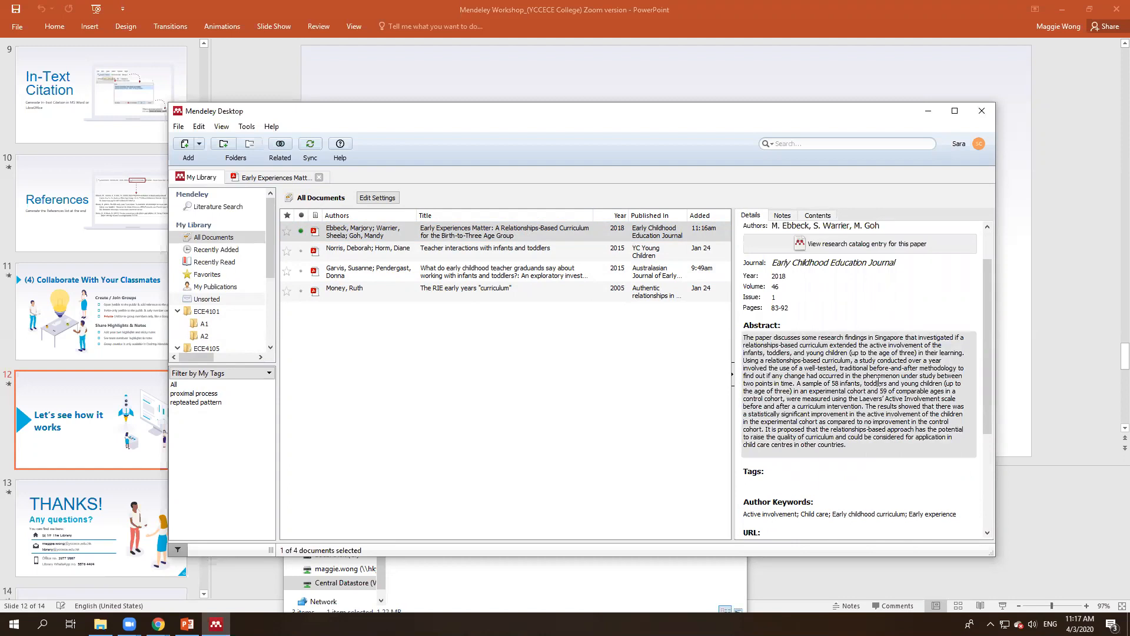
pyautogui.scroll(2, 921, 345)
pyautogui.scroll(-5, 843, 401)
pyautogui.scroll(5, 843, 401)
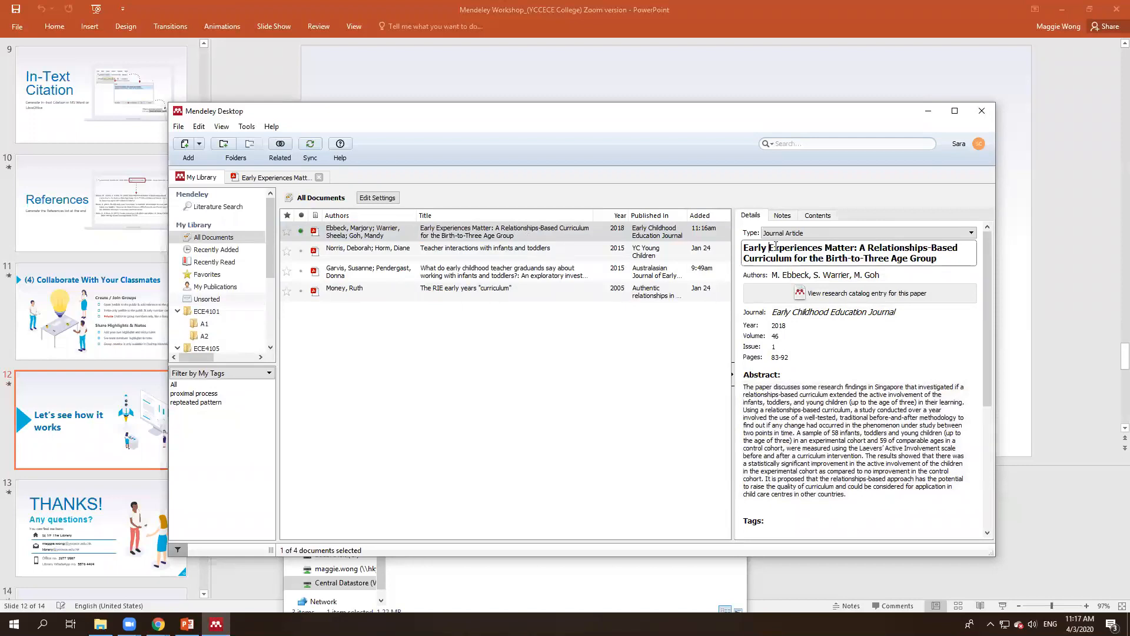
# Step: Lowercase the capitals of Matter, Relationships, Based, Curriculum and Birth in the title
pyautogui.write('e')
pyautogui.press('Delete')
pyautogui.write('m')
pyautogui.hotkey('ctrl', 'Right')
pyautogui.press('Delete')
pyautogui.write('r')
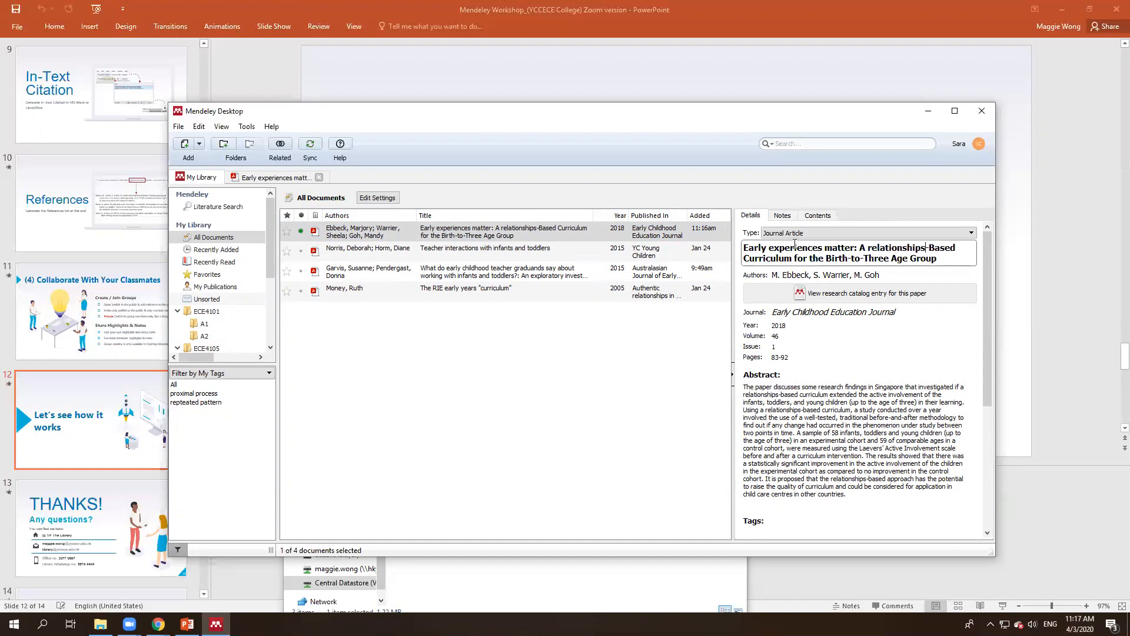
pyautogui.press('Delete')
pyautogui.write('b')
pyautogui.press('Delete')
pyautogui.write('c')
pyautogui.press('Delete')
pyautogui.write('b')
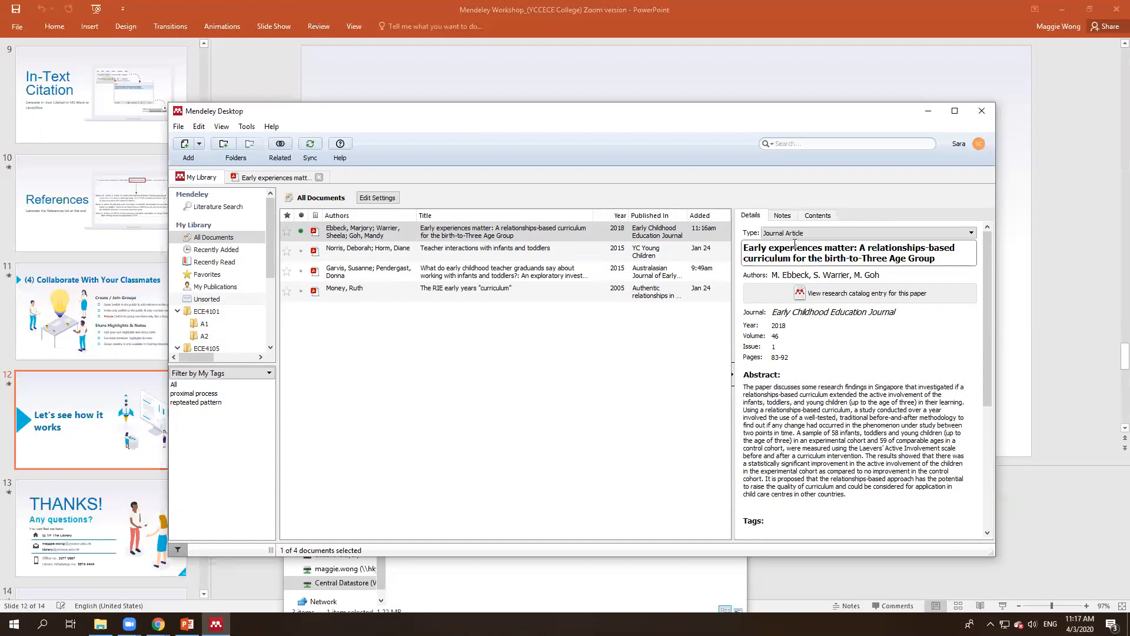
# Step: Lowercase Three, Age and Group, then commit the sentence-case title and reselect the paper
pyautogui.press('Delete')
pyautogui.write('t')
pyautogui.hotkey('ctrl', 'Right')
pyautogui.press('Delete')
pyautogui.write('a')
pyautogui.hotkey('ctrl', 'Right')
pyautogui.press('Delete')
pyautogui.write('g')
pyautogui.click(826, 384)
pyautogui.click(612, 346)
pyautogui.click(486, 236)
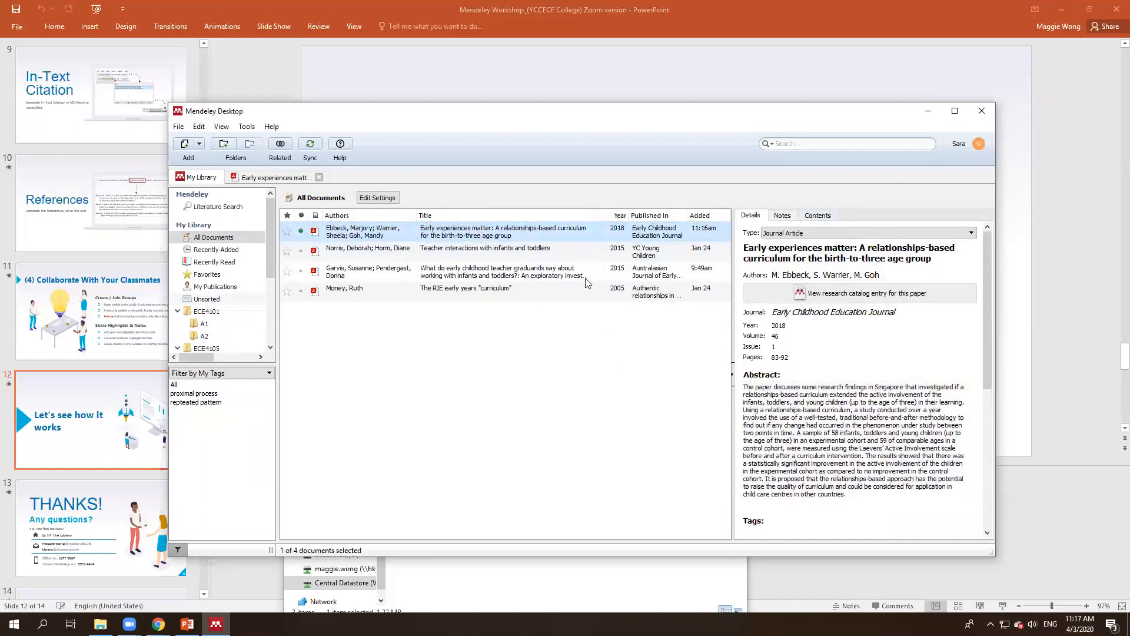
# Step: Open the Early experiences matter PDF to page 3 and select 'The infants, toddlers and 3-year-olds'
pyautogui.doubleClick(463, 235)
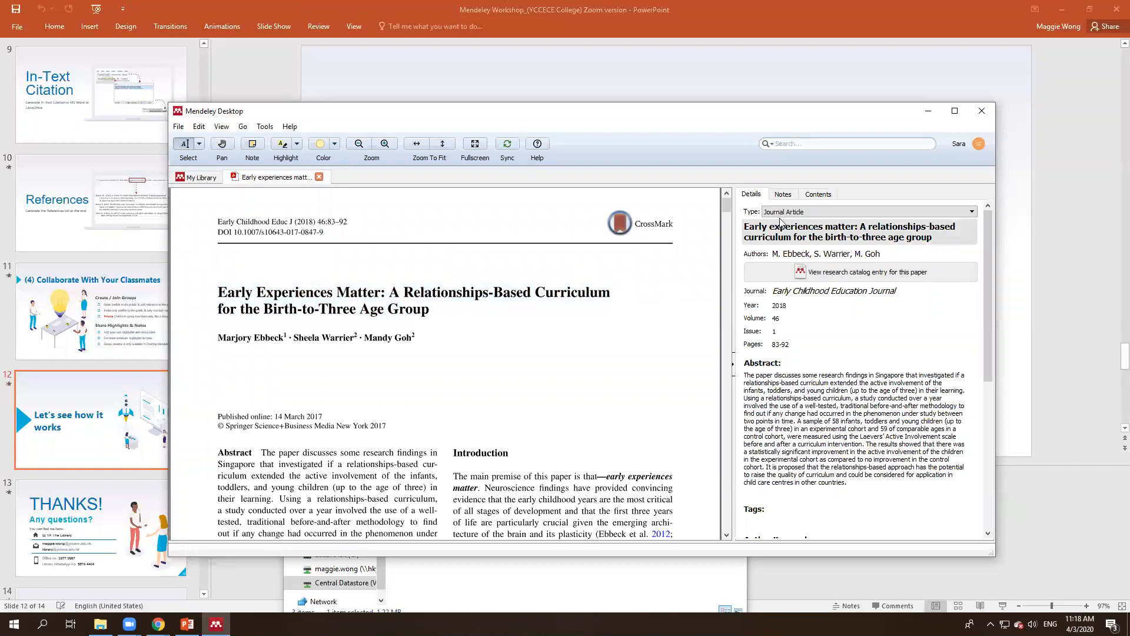
pyautogui.click(783, 195)
pyautogui.scroll(-1, 429, 351)
pyautogui.scroll(-8, 428, 350)
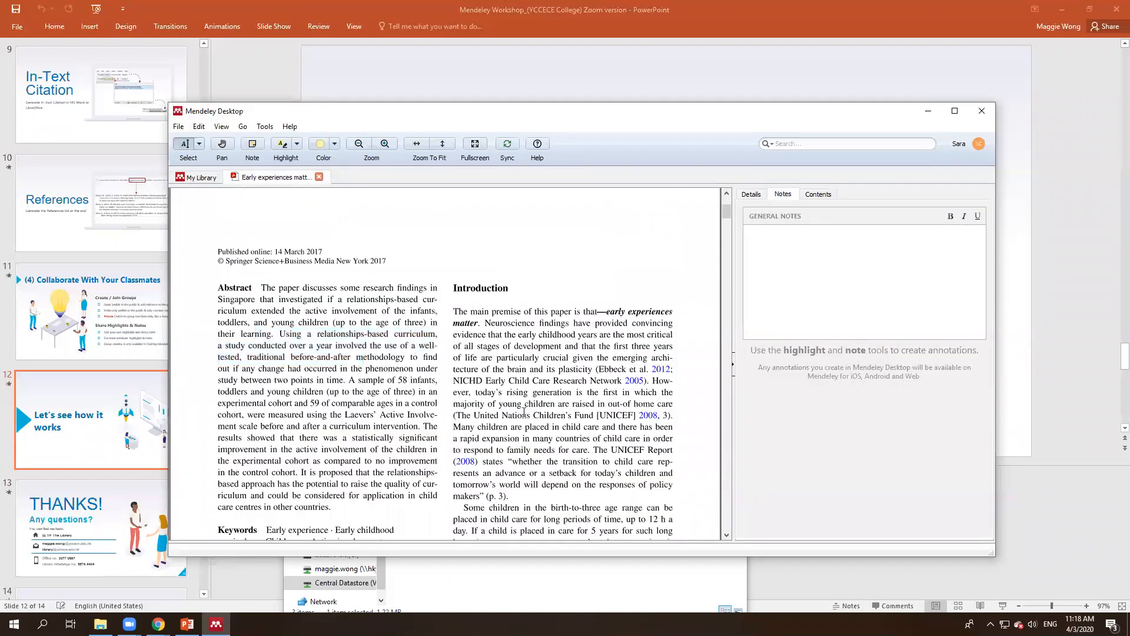
pyautogui.scroll(-10, 526, 406)
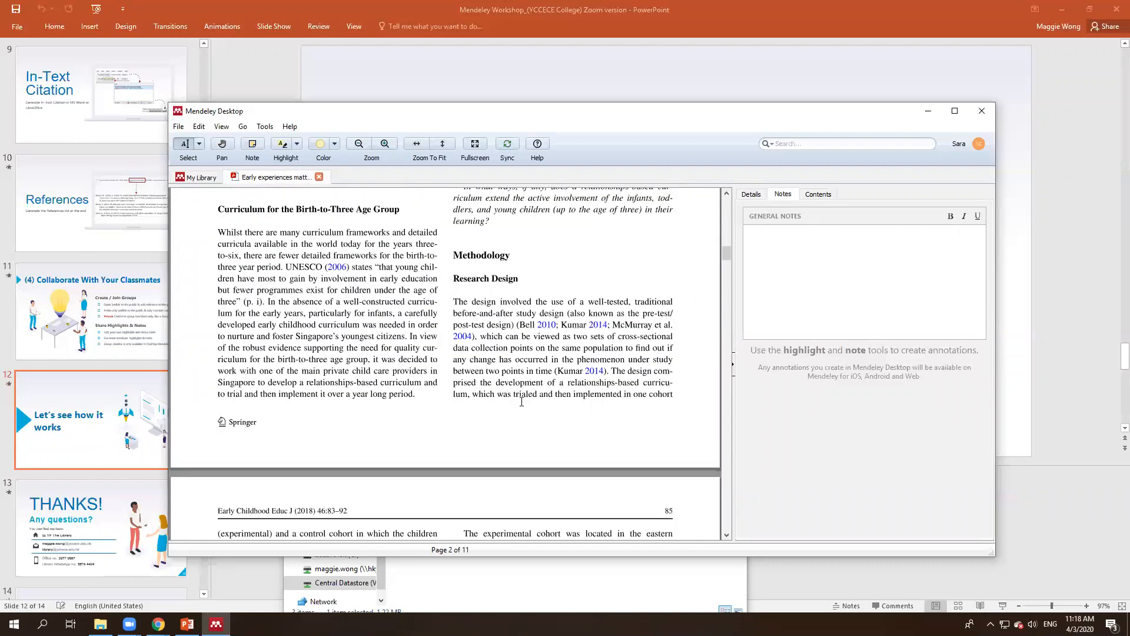
pyautogui.scroll(-6, 527, 373)
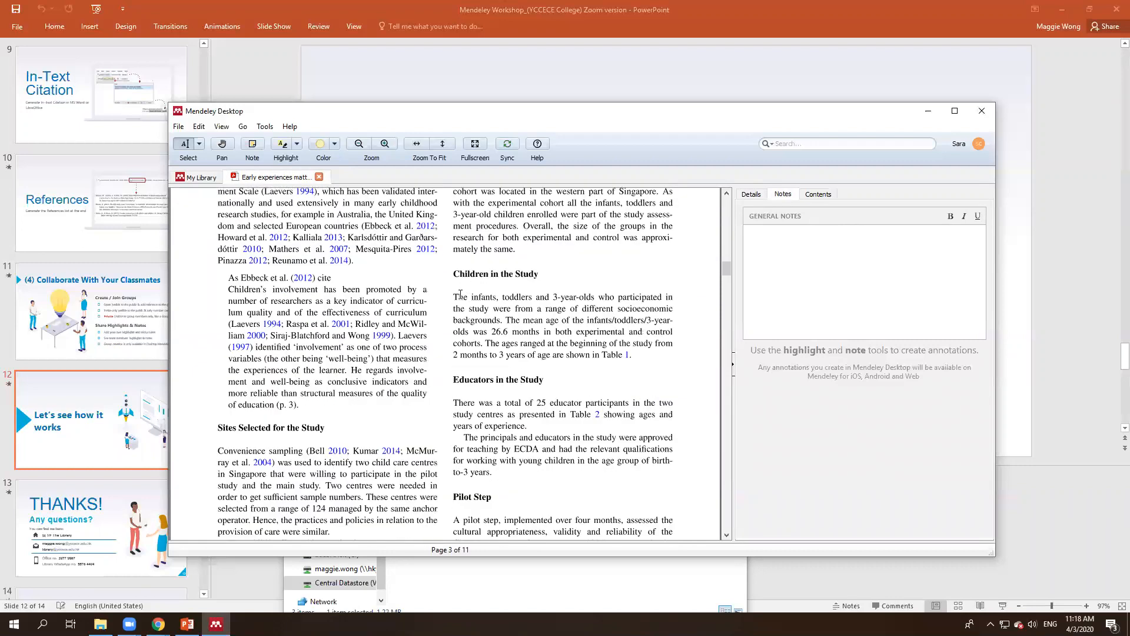
pyautogui.moveTo(454, 295); pyautogui.dragTo(594, 300)
pyautogui.click(451, 296)
pyautogui.click(473, 297)
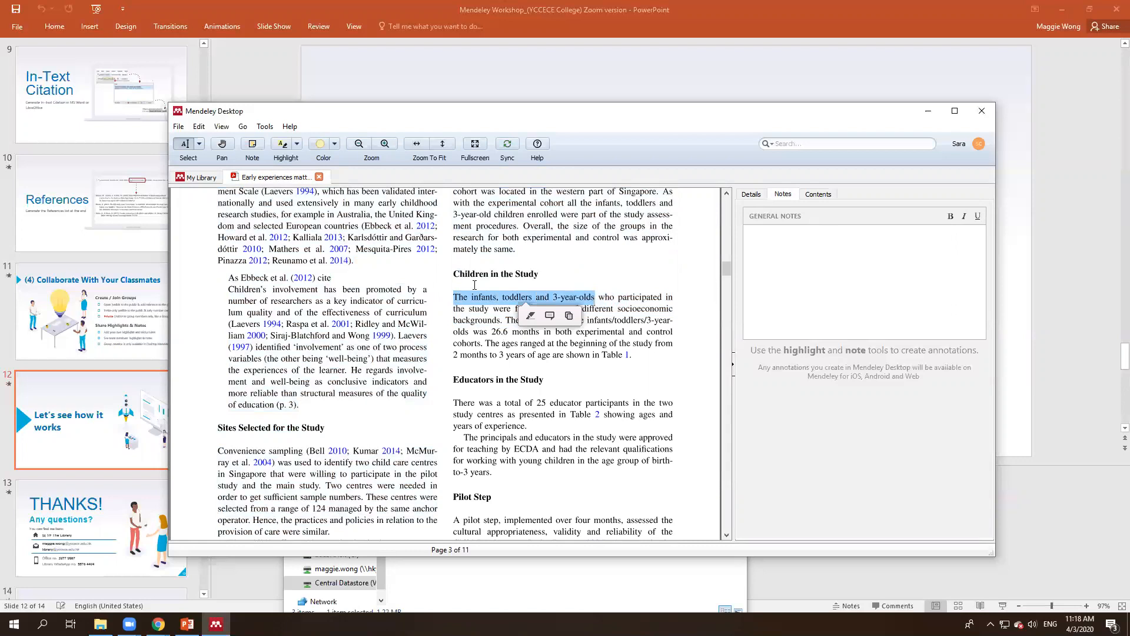
# Step: Highlight the infants phrase in yellow with the note 'Research audience: children & educators'
pyautogui.click(530, 316)
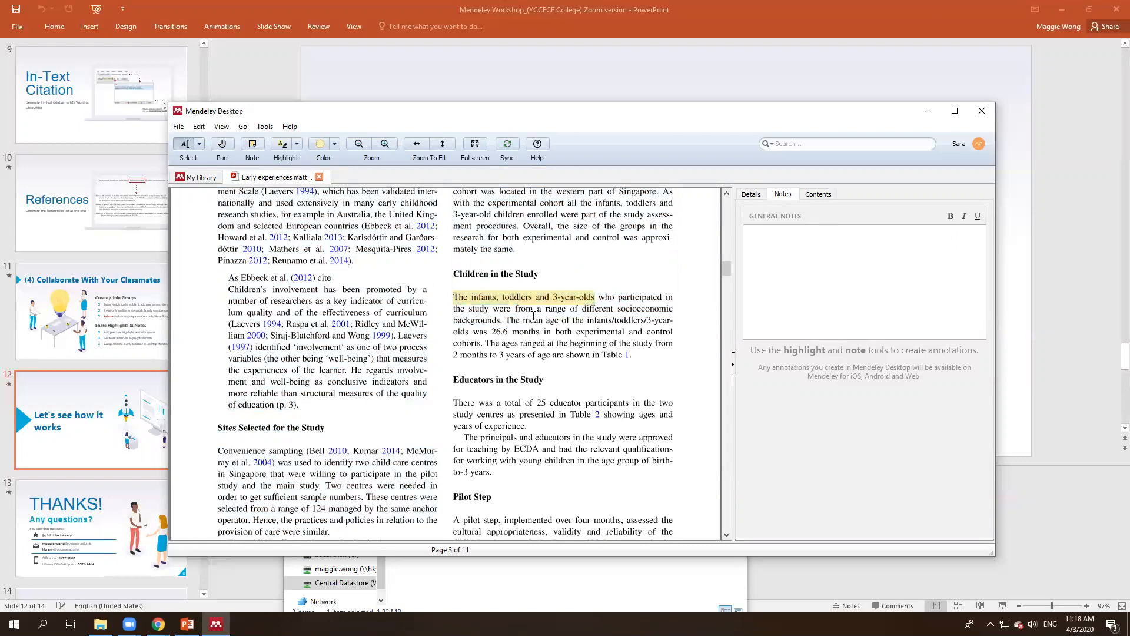
pyautogui.rightClick(605, 295)
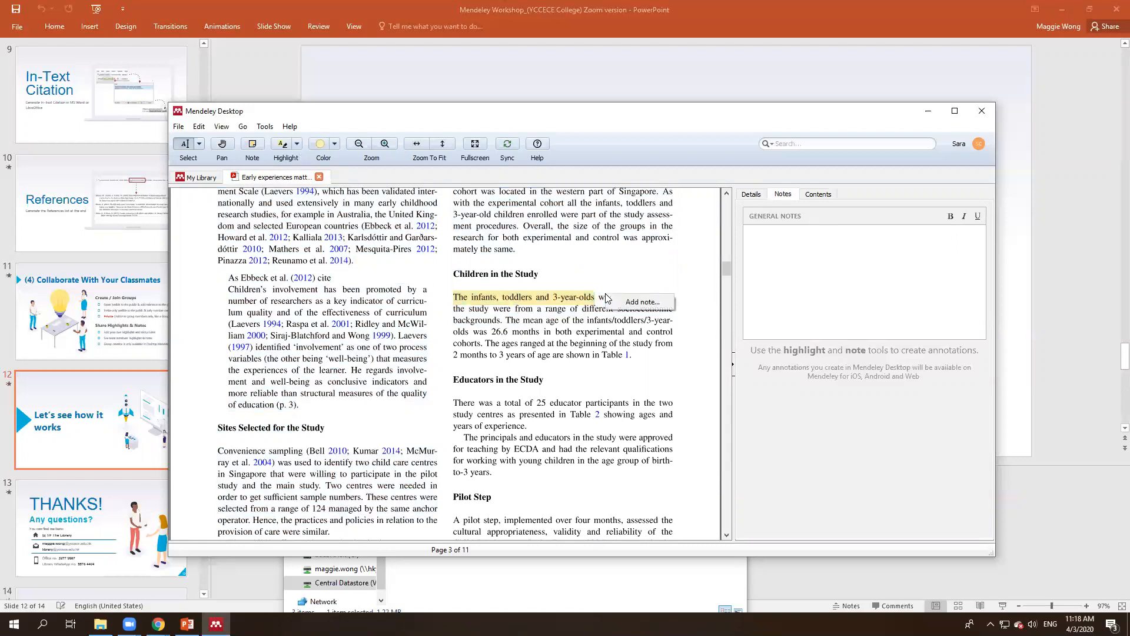
pyautogui.click(635, 302)
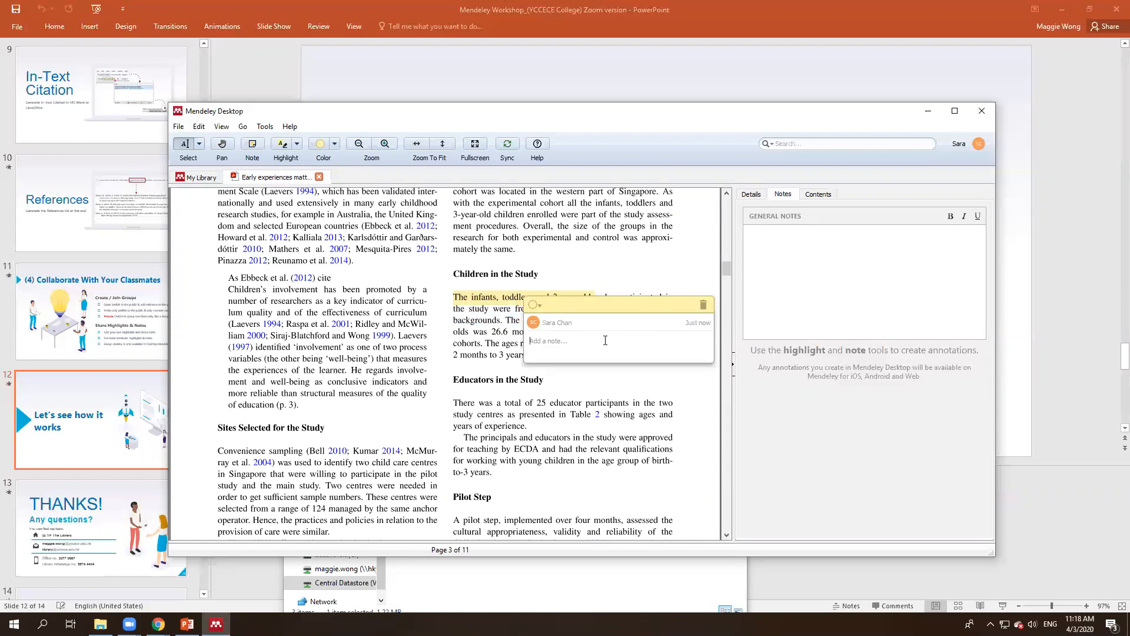
pyautogui.write('Research audience: children & educators')
pyautogui.click(600, 375)
# Step: Highlight the '25 educator participants' sentence and review colour options without changing them
pyautogui.moveTo(453, 403); pyautogui.dragTo(633, 403)
pyautogui.click(569, 420)
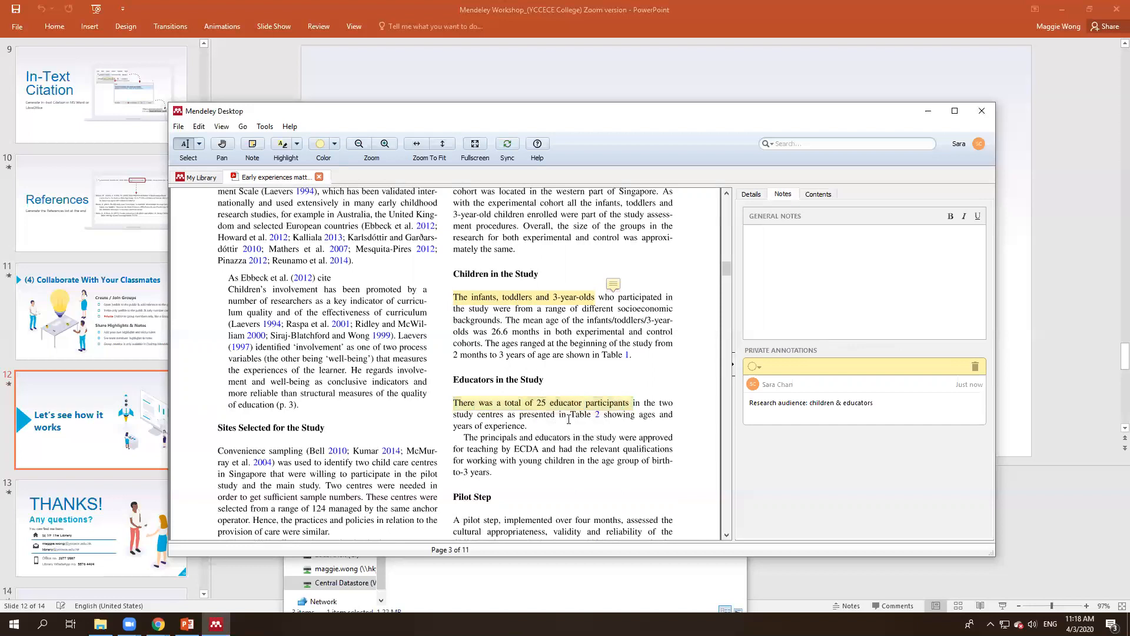
pyautogui.click(563, 300)
pyautogui.click(598, 312)
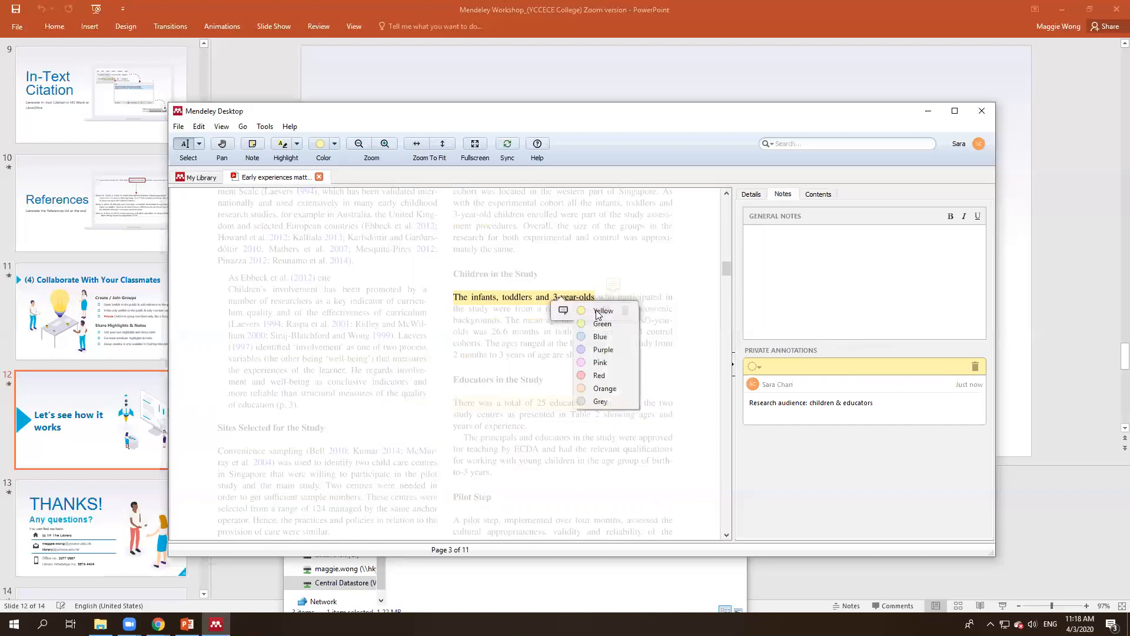
pyautogui.press('Escape')
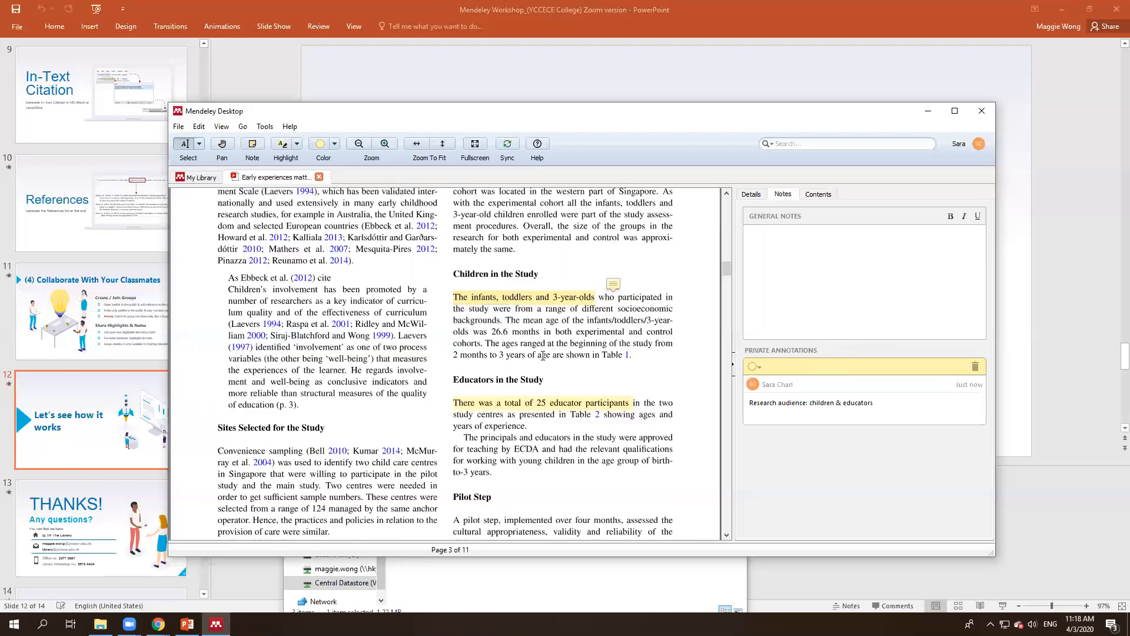
pyautogui.click(615, 287)
pyautogui.click(539, 306)
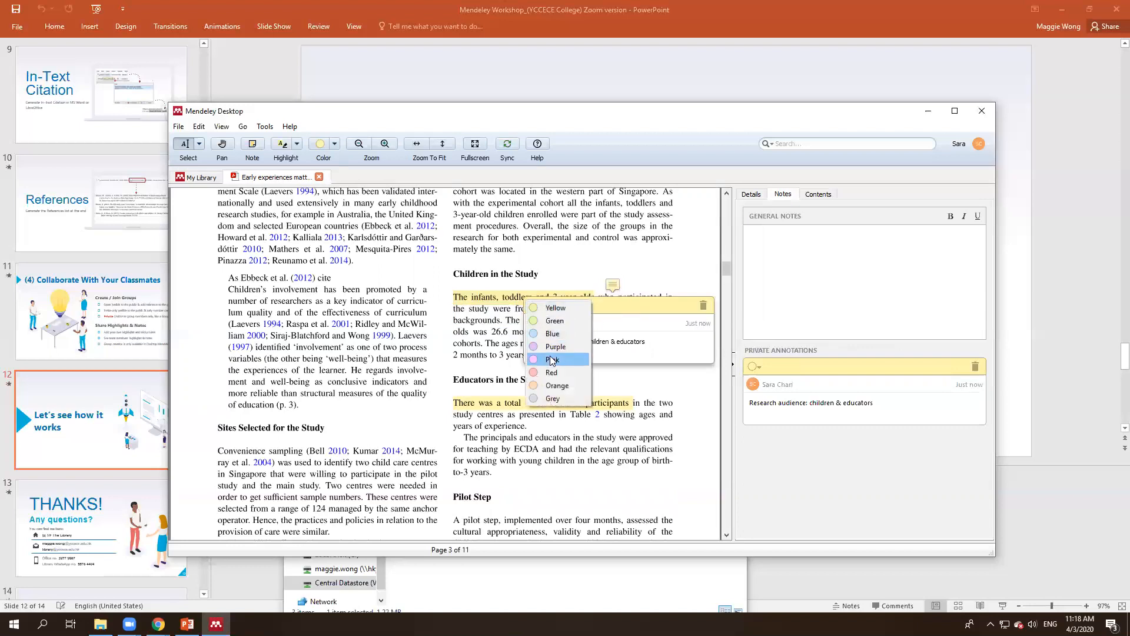
pyautogui.press('Escape')
pyautogui.click(486, 342)
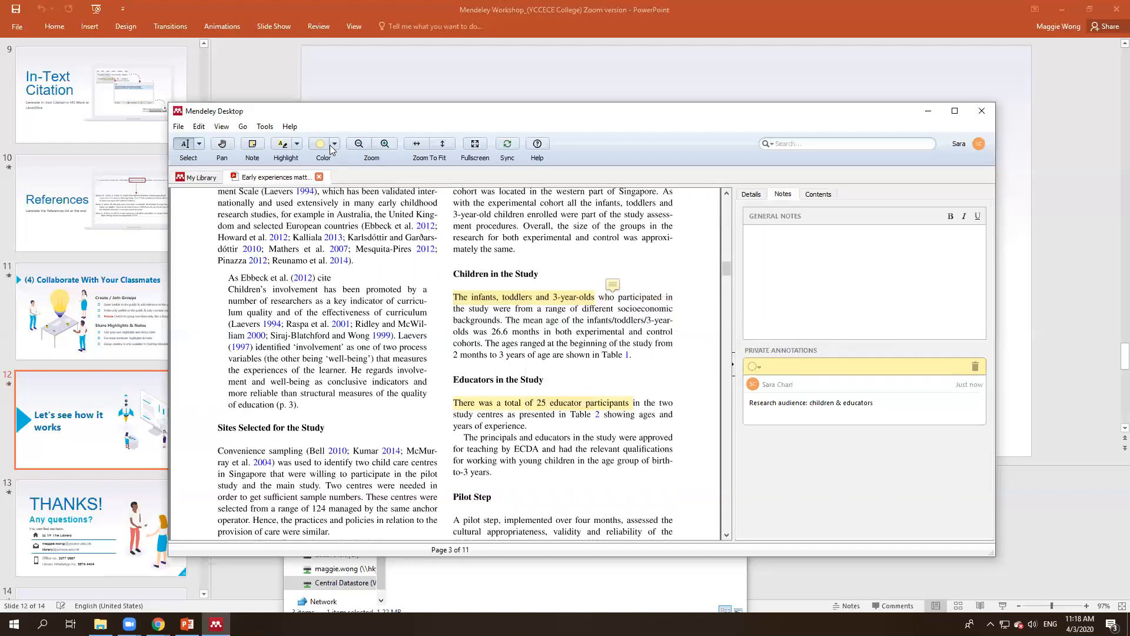
pyautogui.click(335, 144)
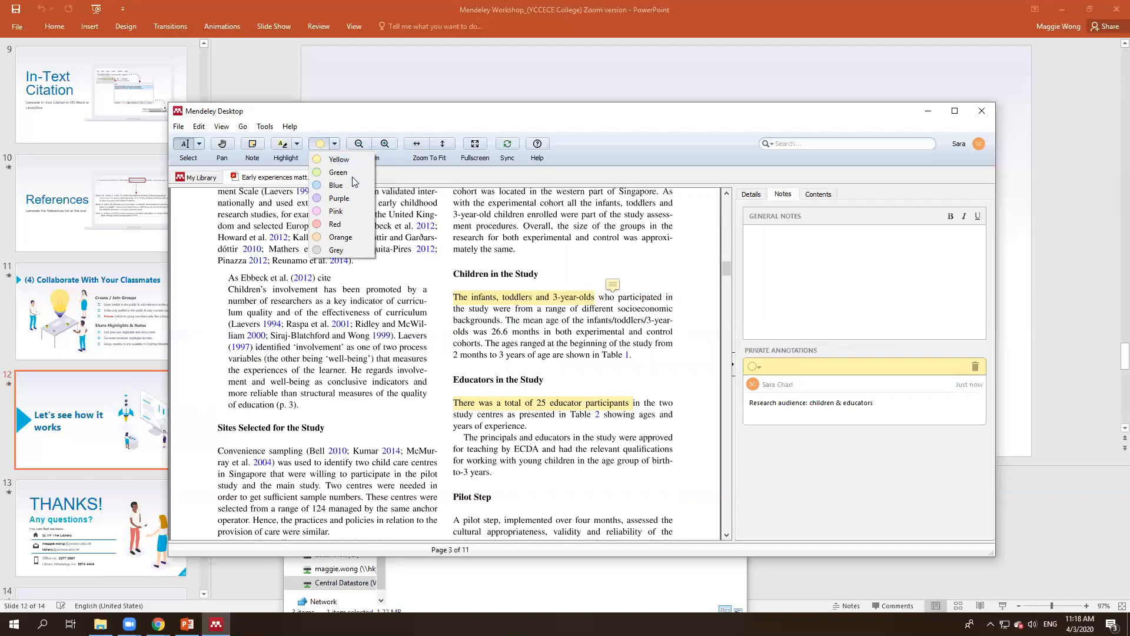
pyautogui.click(526, 335)
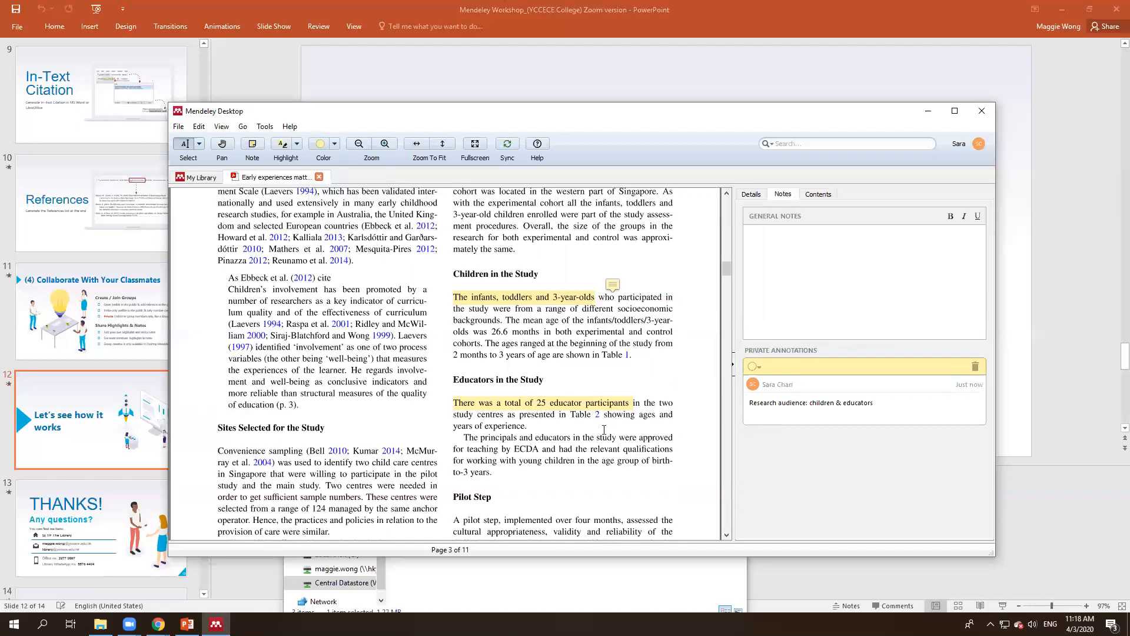
# Step: Add a blue 'Educator in the study' note beside the educator-participants sentence
pyautogui.rightClick(649, 428)
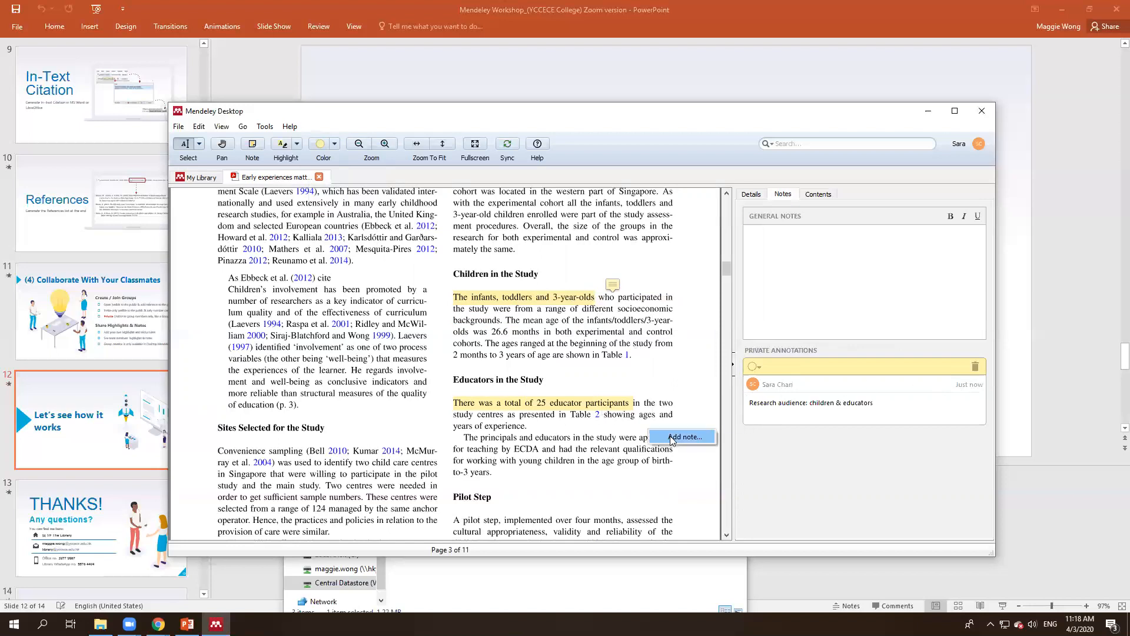
pyautogui.click(664, 437)
pyautogui.click(541, 440)
pyautogui.click(554, 468)
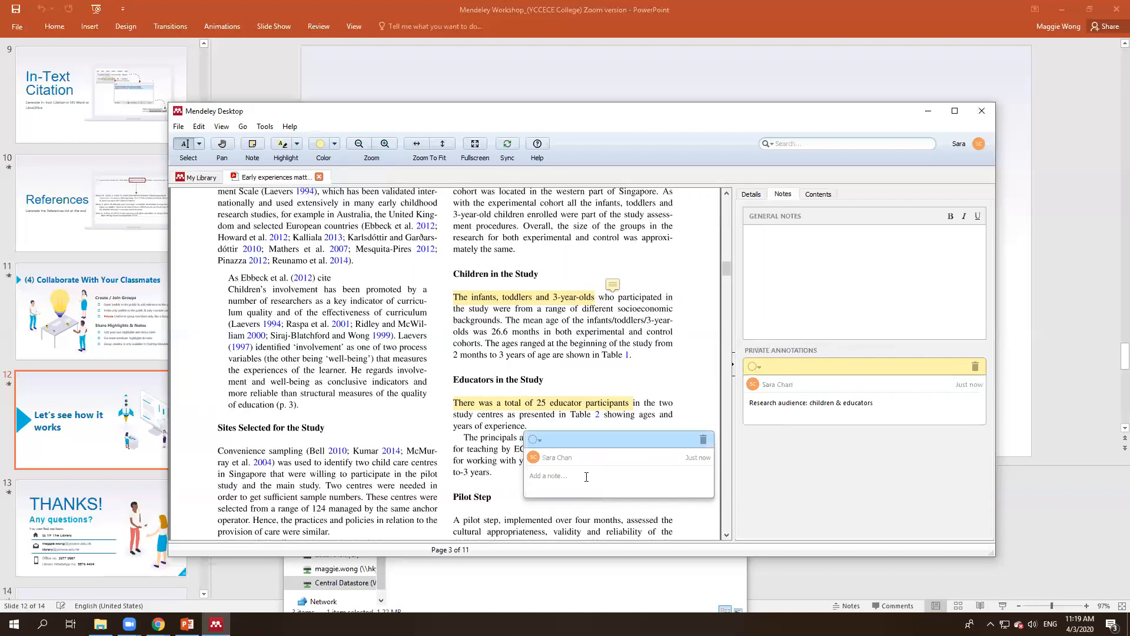
pyautogui.write('Educator in the study')
pyautogui.click(827, 430)
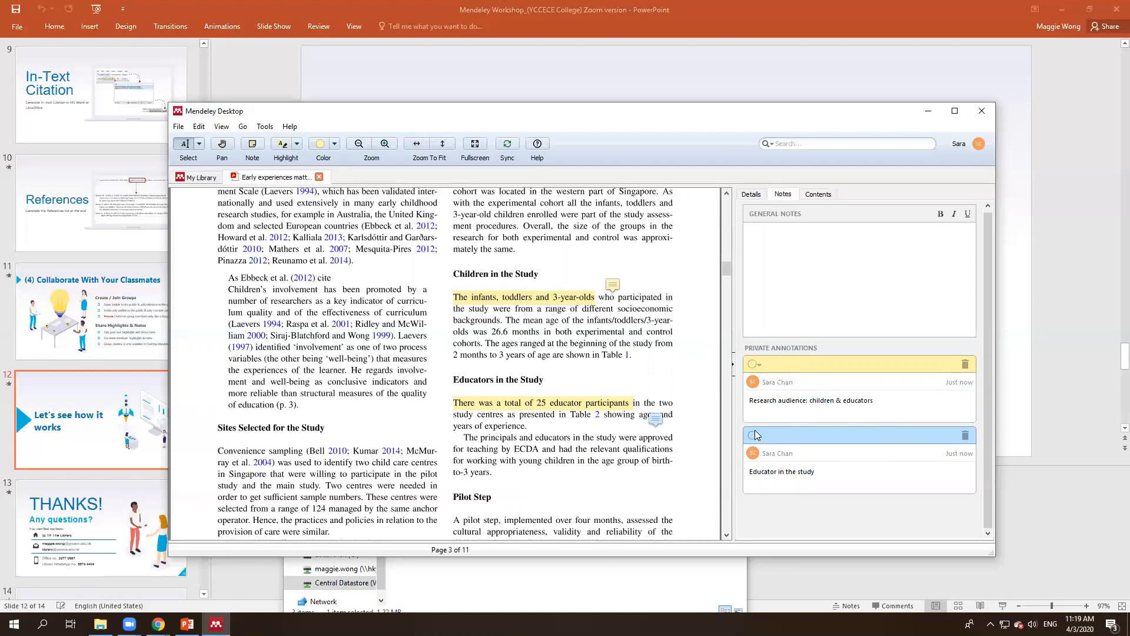
pyautogui.moveTo(655, 419); pyautogui.dragTo(653, 405)
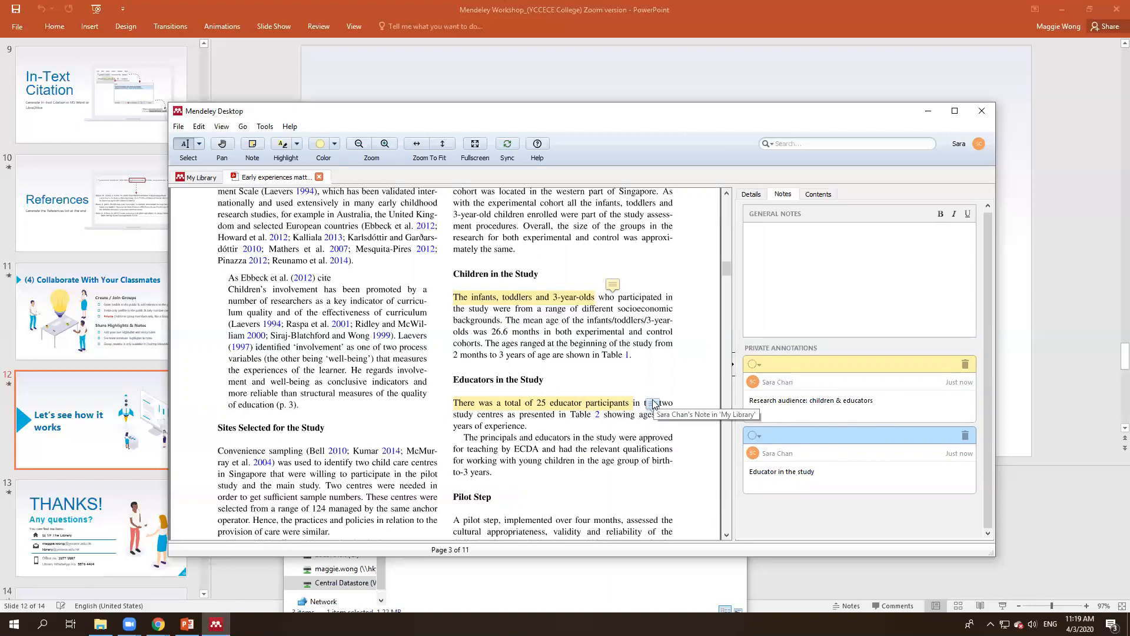
pyautogui.click(654, 405)
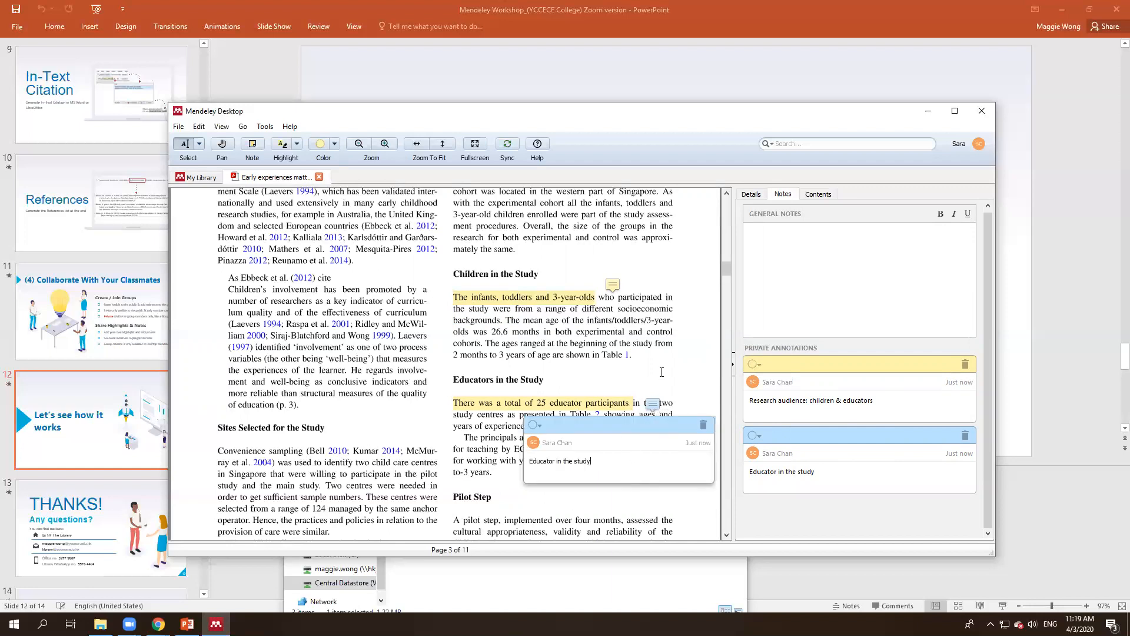
pyautogui.click(663, 396)
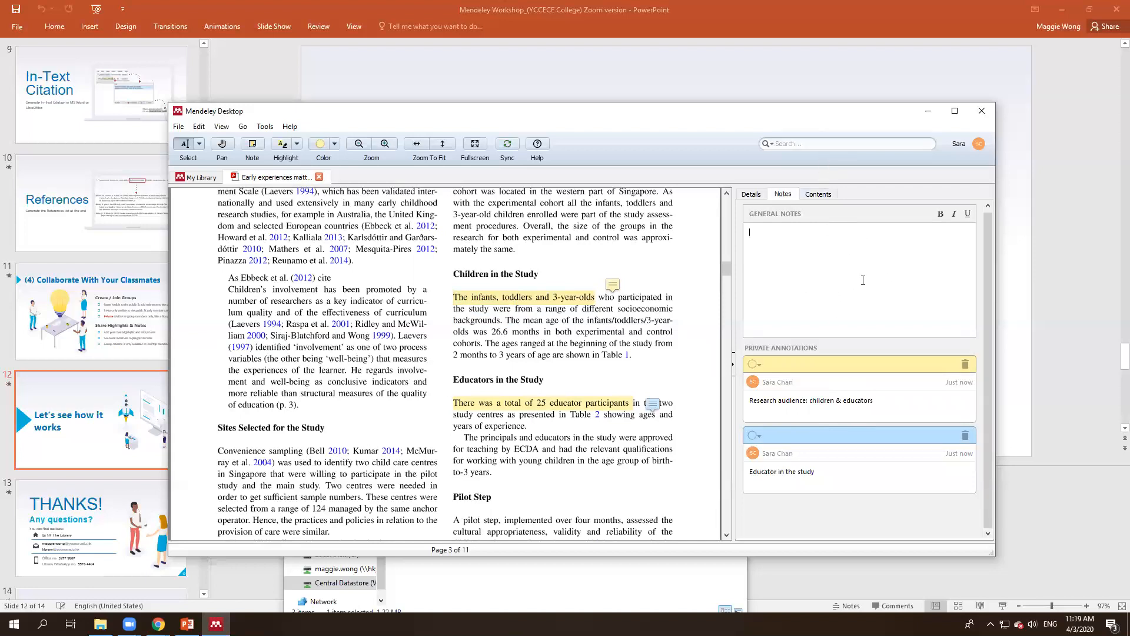
# Step: Write the general note 'Research audience: children (infants, toddlers, 3-year-old)' and close the PDF
pyautogui.click(838, 437)
pyautogui.write('tod')
pyautogui.press('BackSpace')
pyautogui.write('-')
pyautogui.click(319, 177)
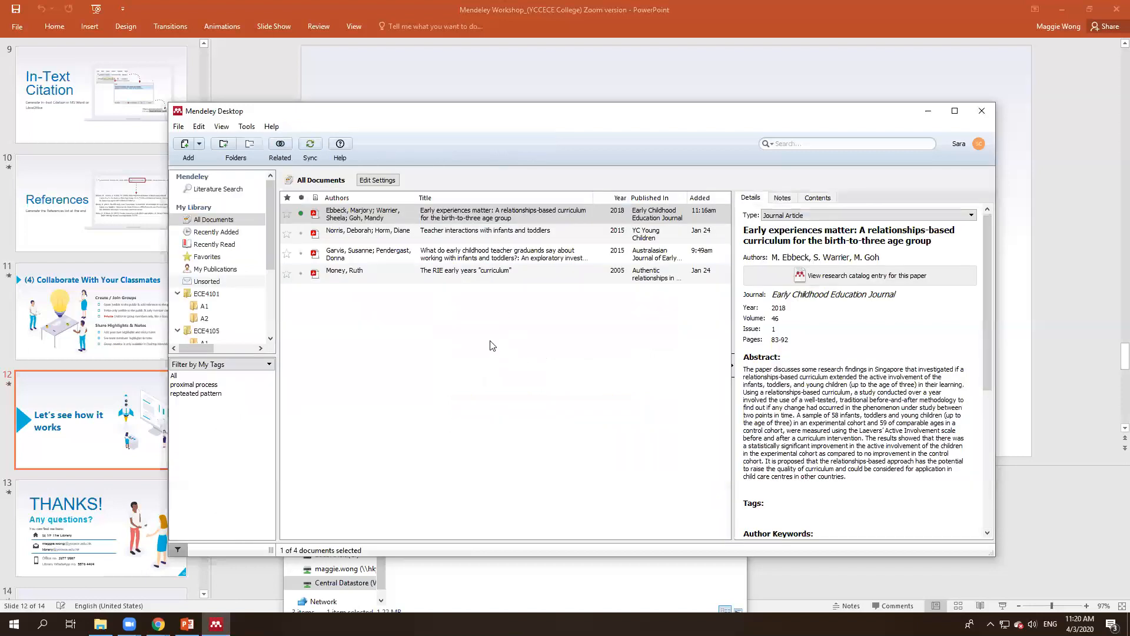
pyautogui.click(492, 343)
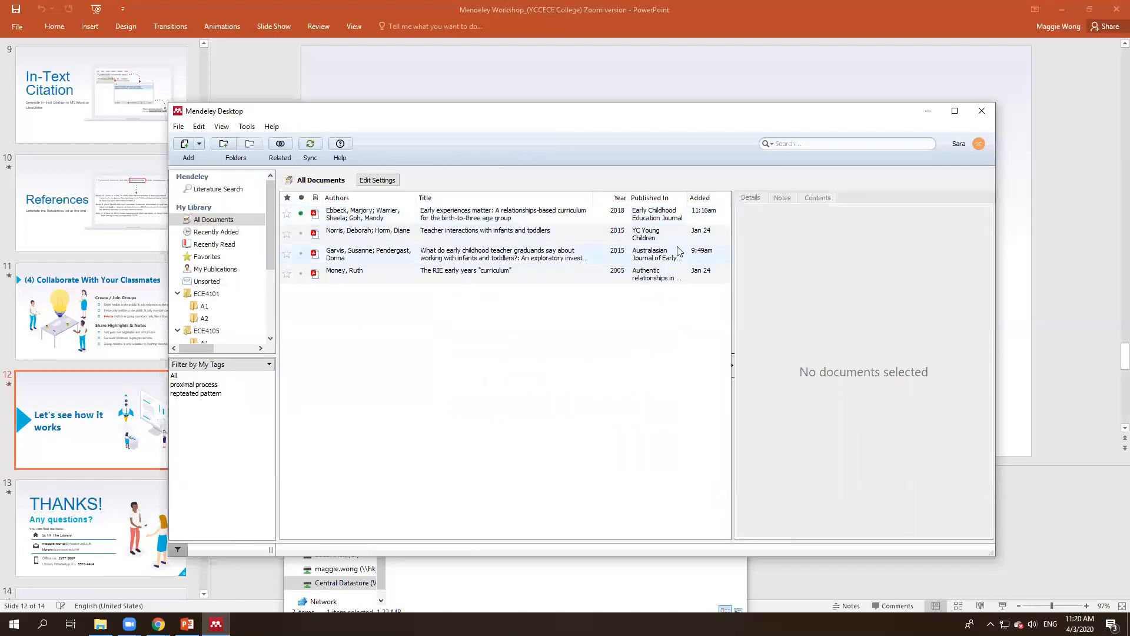
pyautogui.click(802, 143)
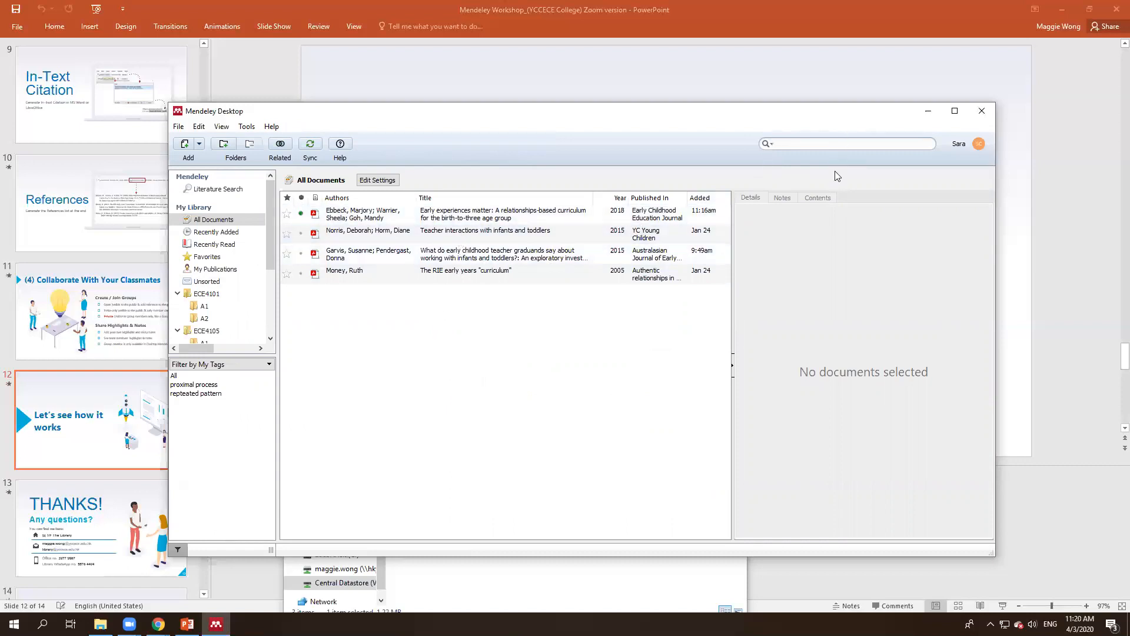
pyautogui.write('children')
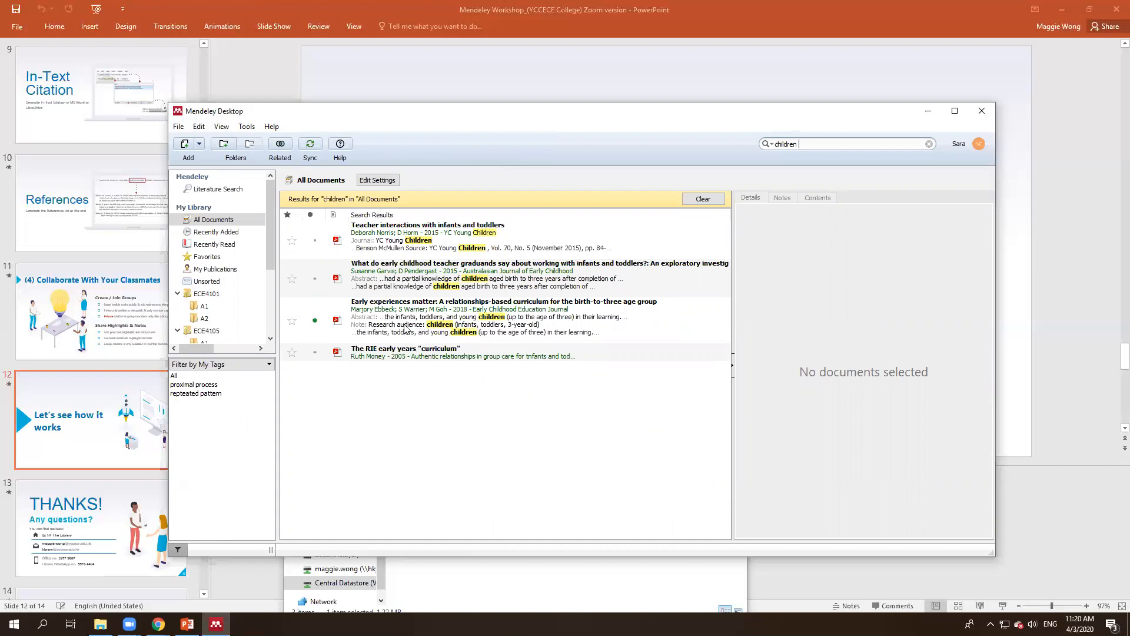
pyautogui.click(435, 330)
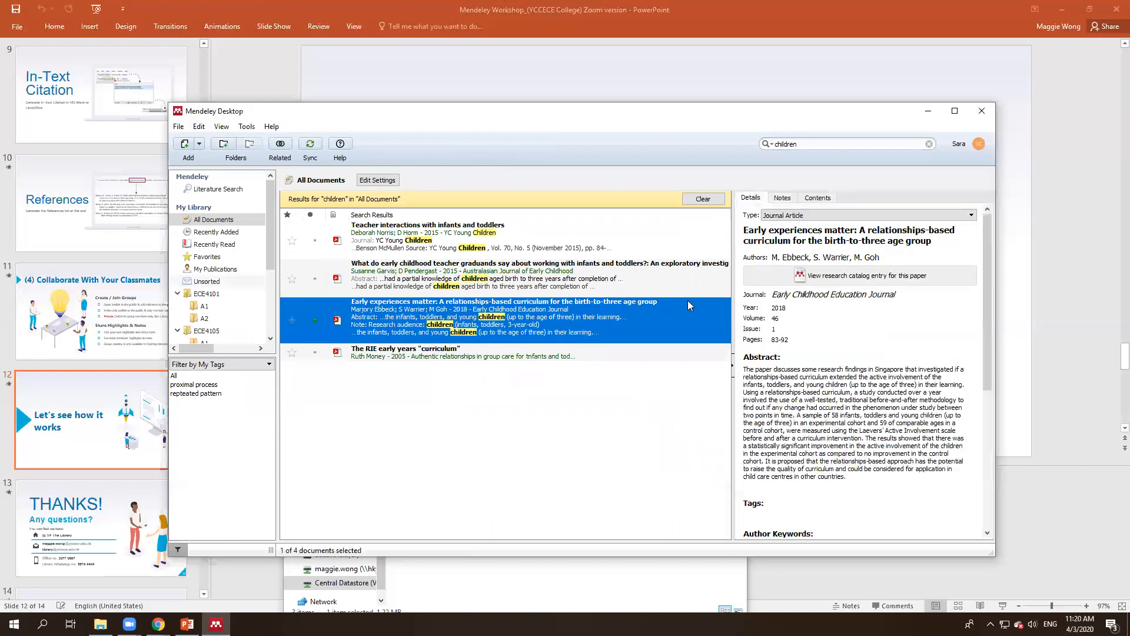
pyautogui.click(708, 386)
pyautogui.click(771, 144)
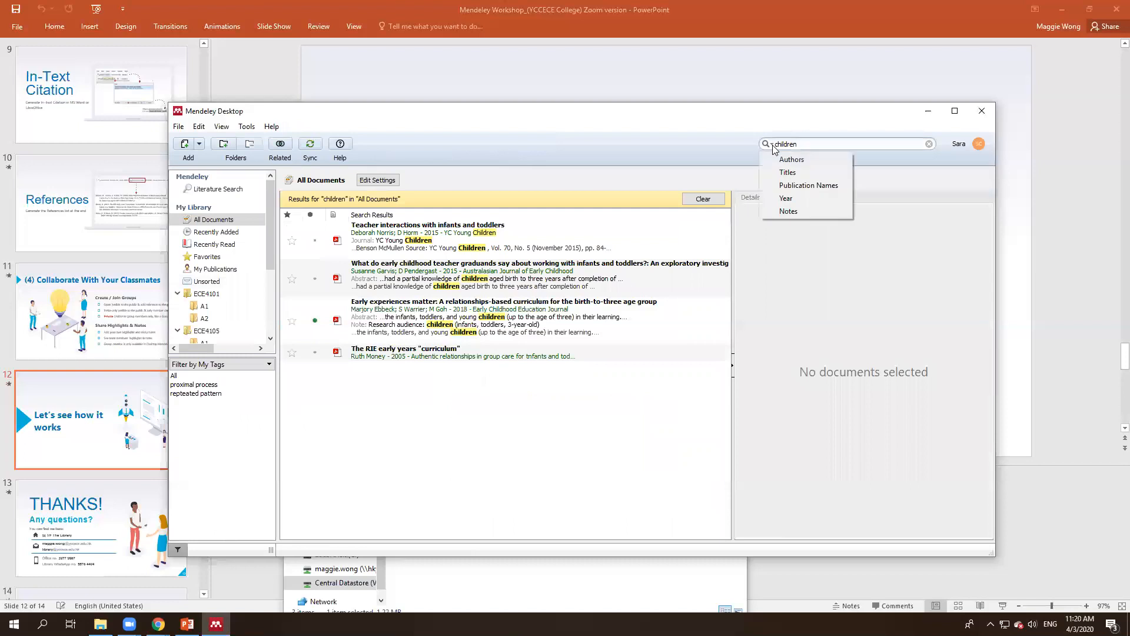
pyautogui.click(787, 210)
pyautogui.tripleClick(827, 146)
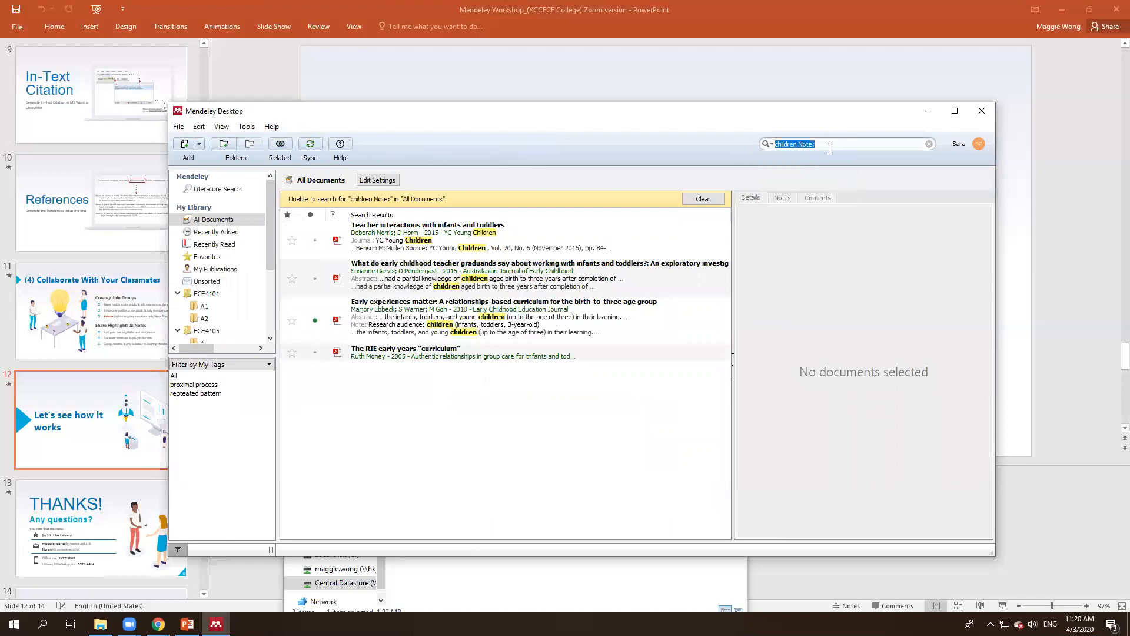
pyautogui.press('BackSpace')
pyautogui.click(769, 144)
pyautogui.click(788, 211)
pyautogui.write('children')
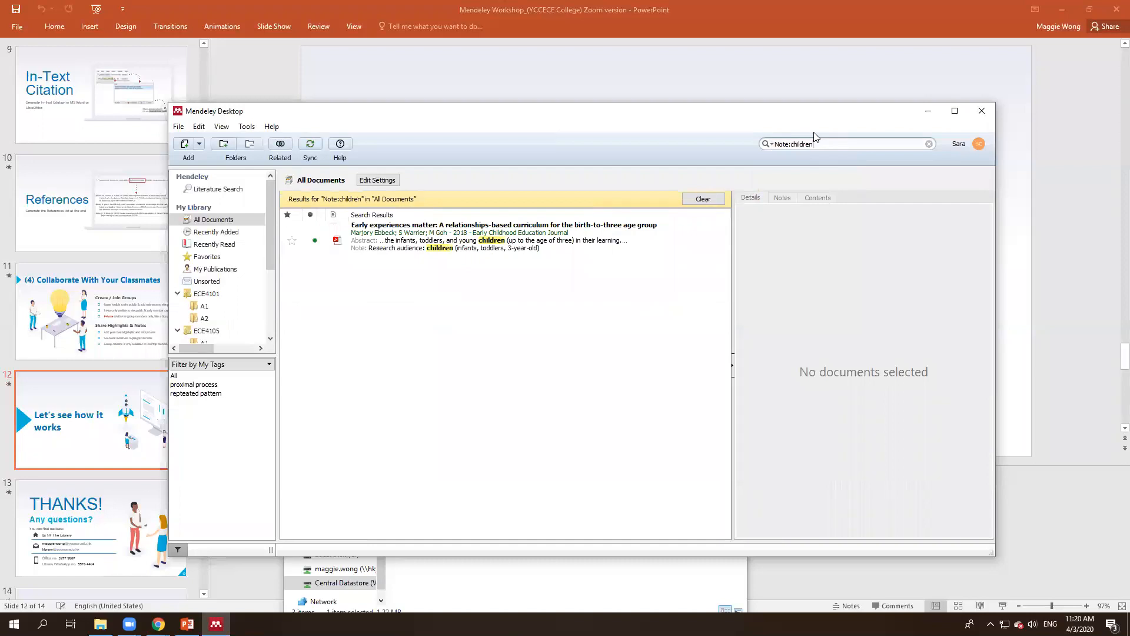
pyautogui.click(664, 254)
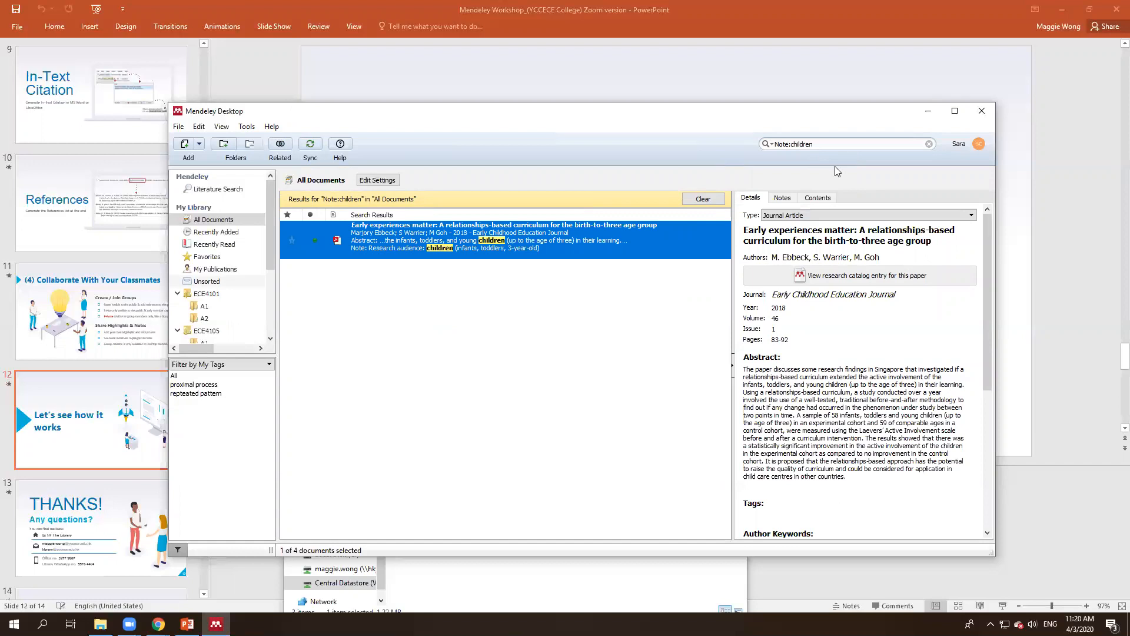
pyautogui.click(865, 143)
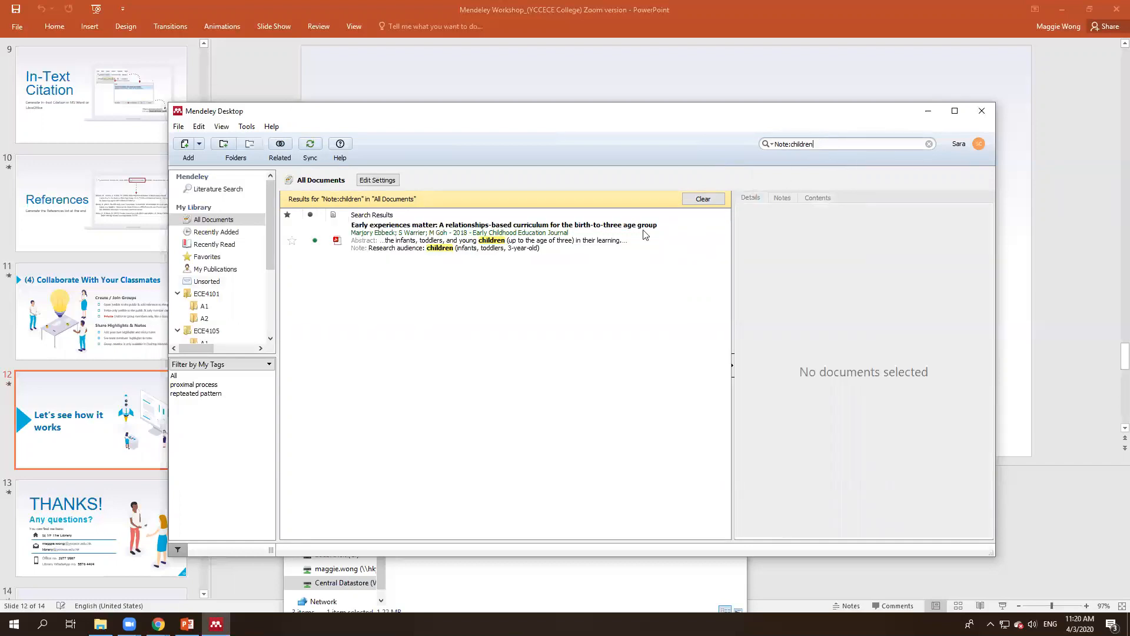
pyautogui.click(539, 246)
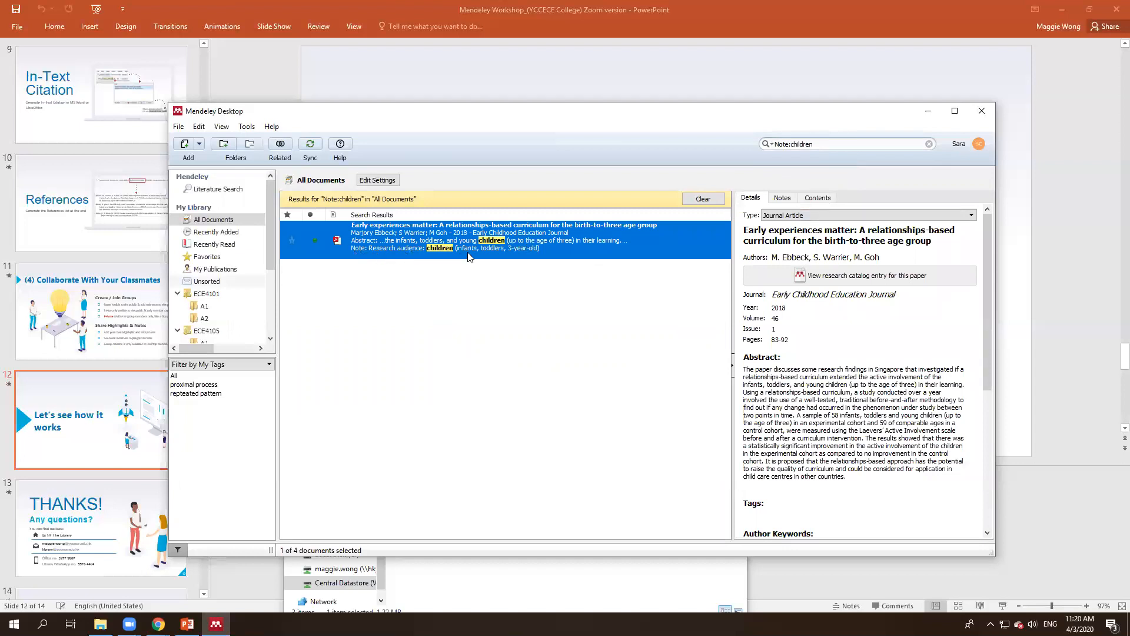
pyautogui.click(594, 284)
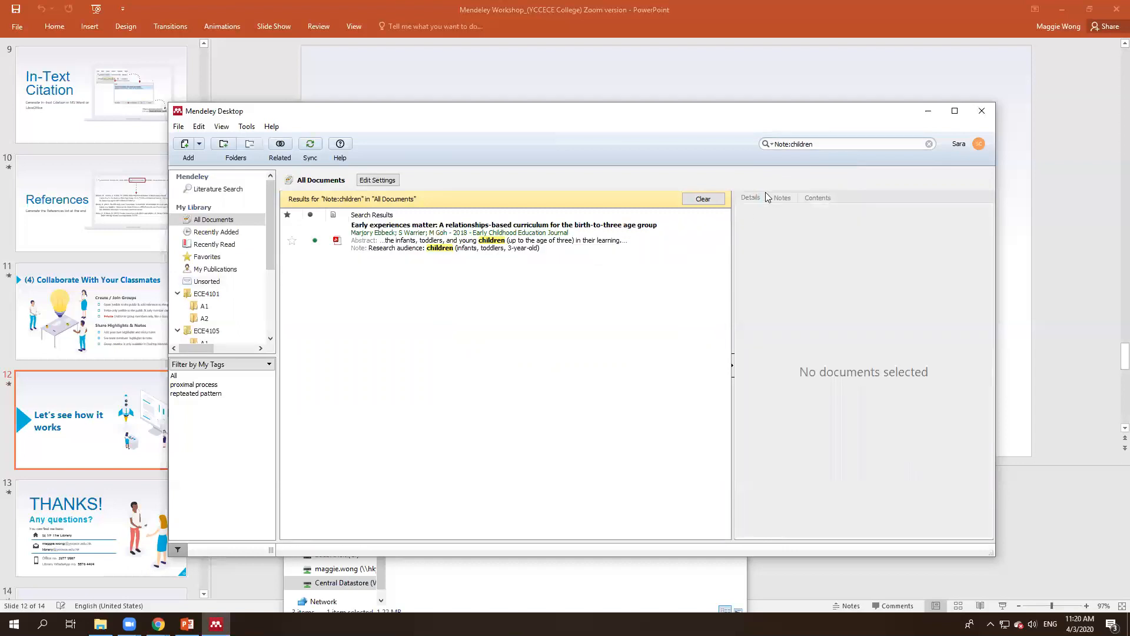
pyautogui.click(702, 200)
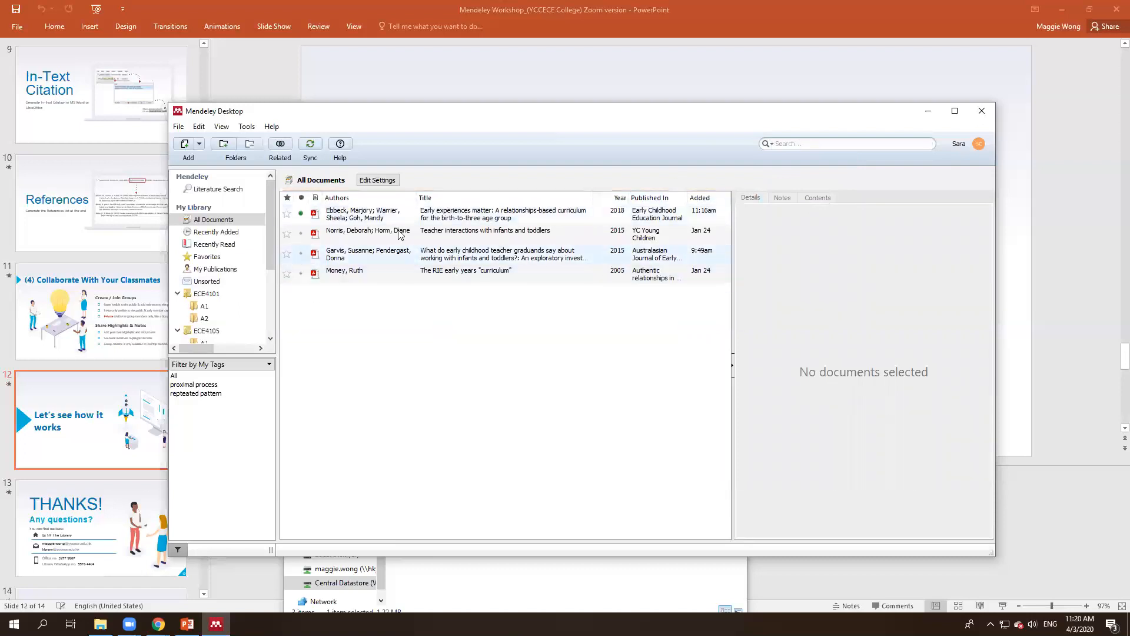
# Step: Tag the Early experiences matter paper with 'children; educator'
pyautogui.click(195, 307)
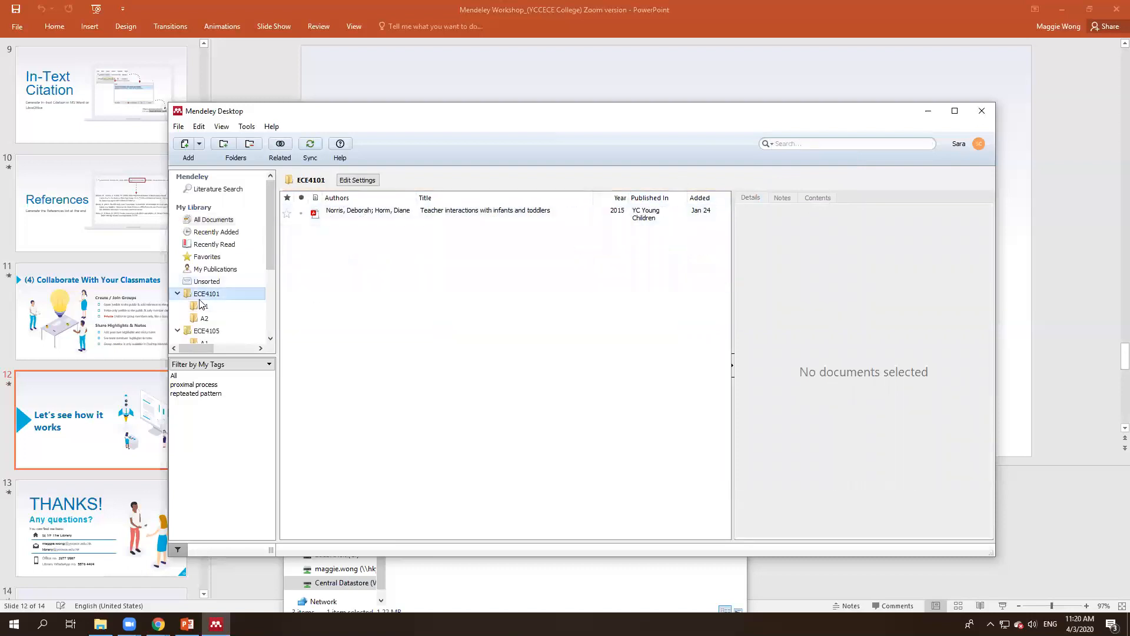
pyautogui.click(227, 220)
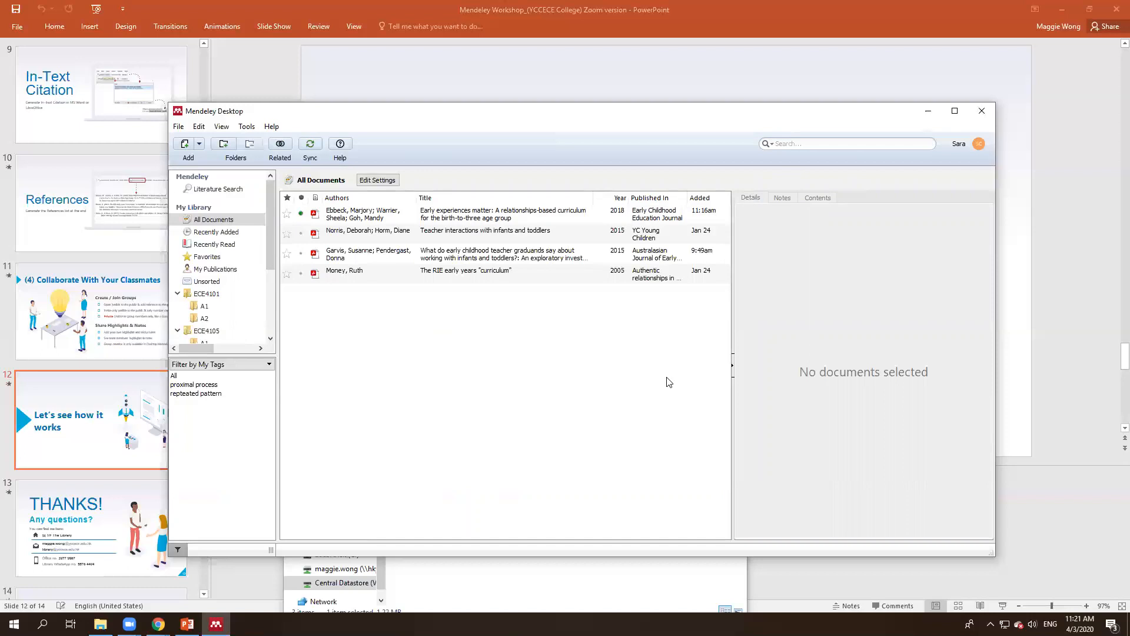
pyautogui.click(859, 145)
pyautogui.click(505, 216)
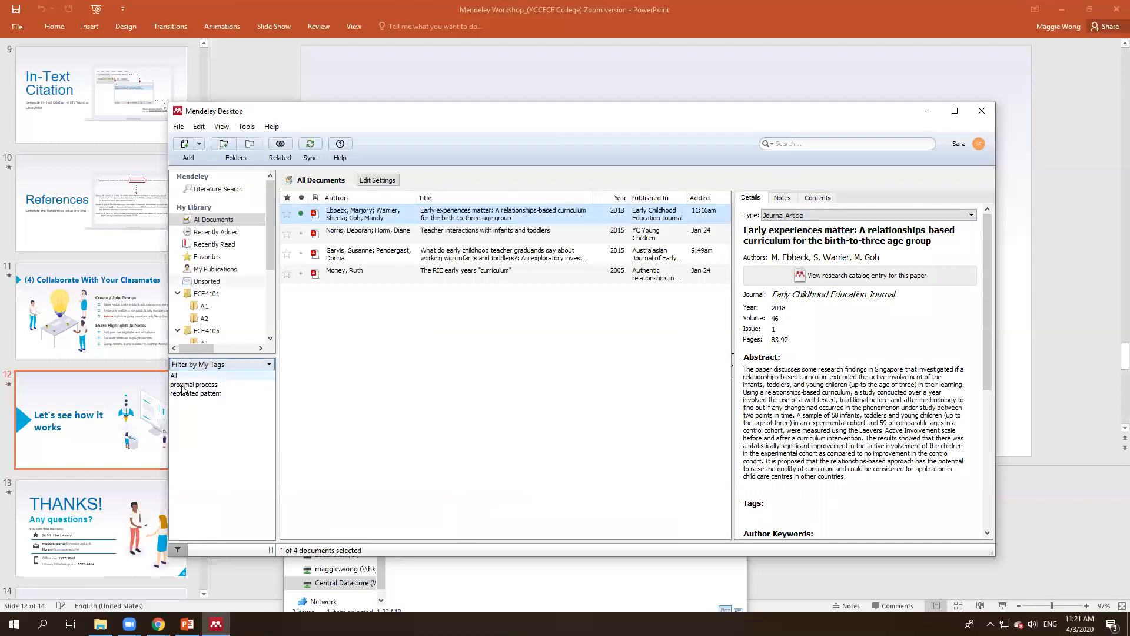
pyautogui.scroll(-3, 805, 215)
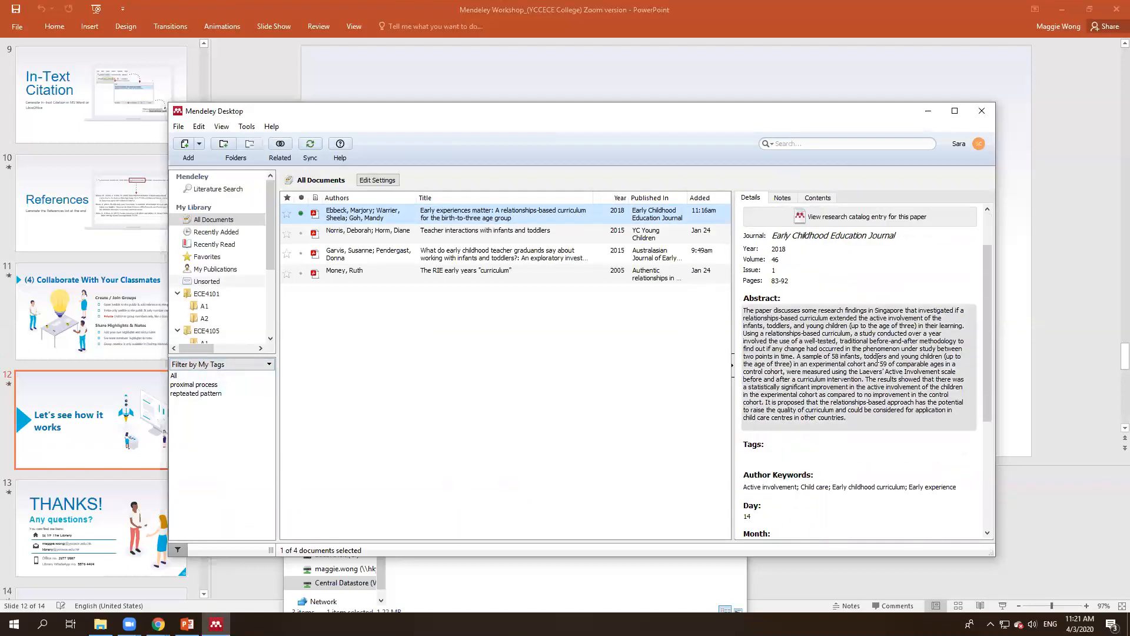
pyautogui.click(806, 432)
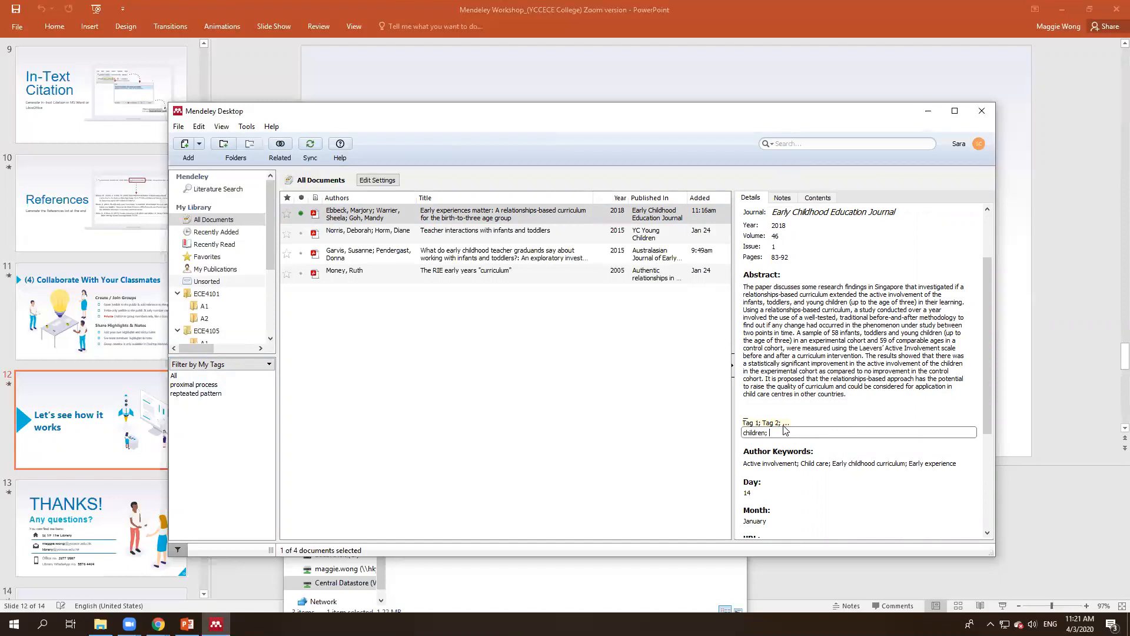
pyautogui.write('children; educator')
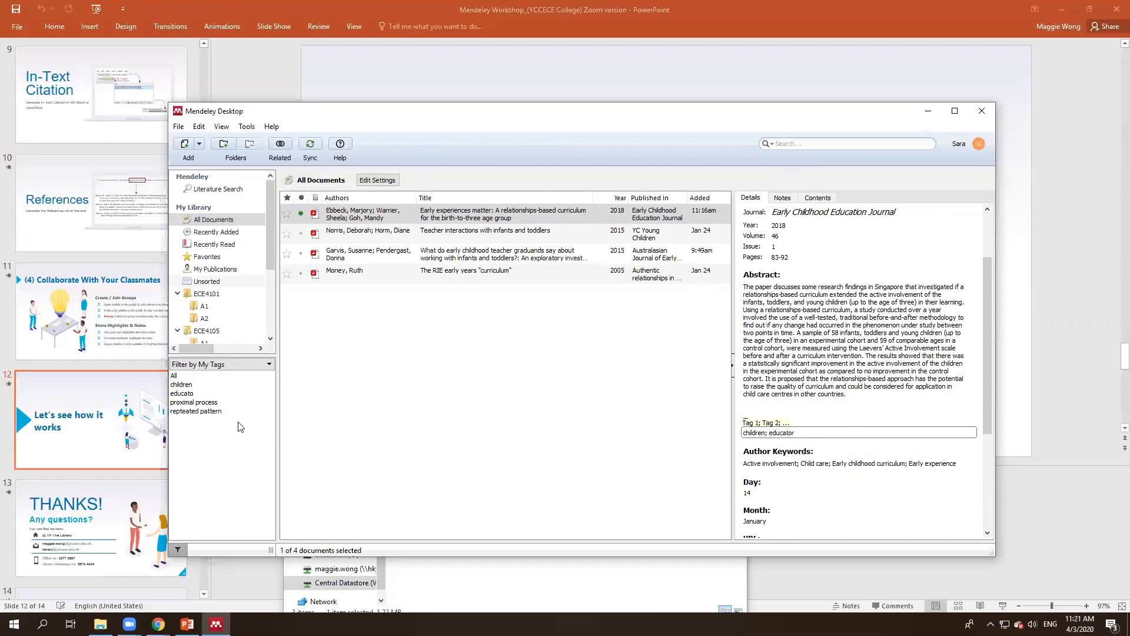
# Step: Try the children, educator, proximal process and repeated pattern tag filters, then show ECE4101 unfiltered
pyautogui.click(533, 441)
pyautogui.click(206, 393)
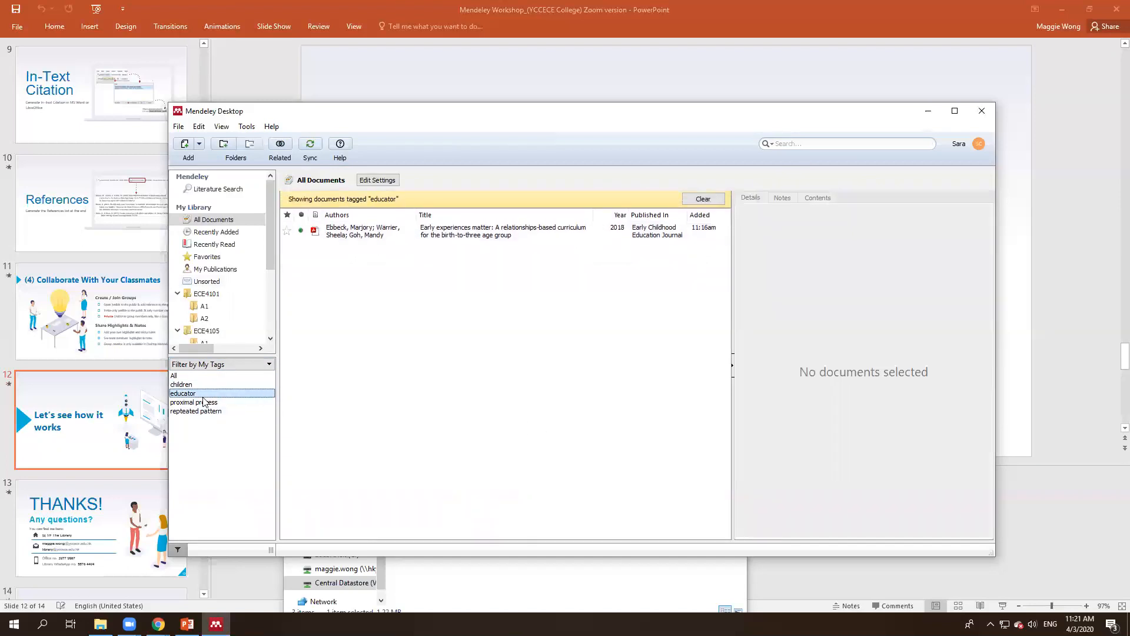
pyautogui.click(204, 402)
pyautogui.click(206, 411)
pyautogui.click(205, 402)
pyautogui.click(202, 394)
pyautogui.click(200, 385)
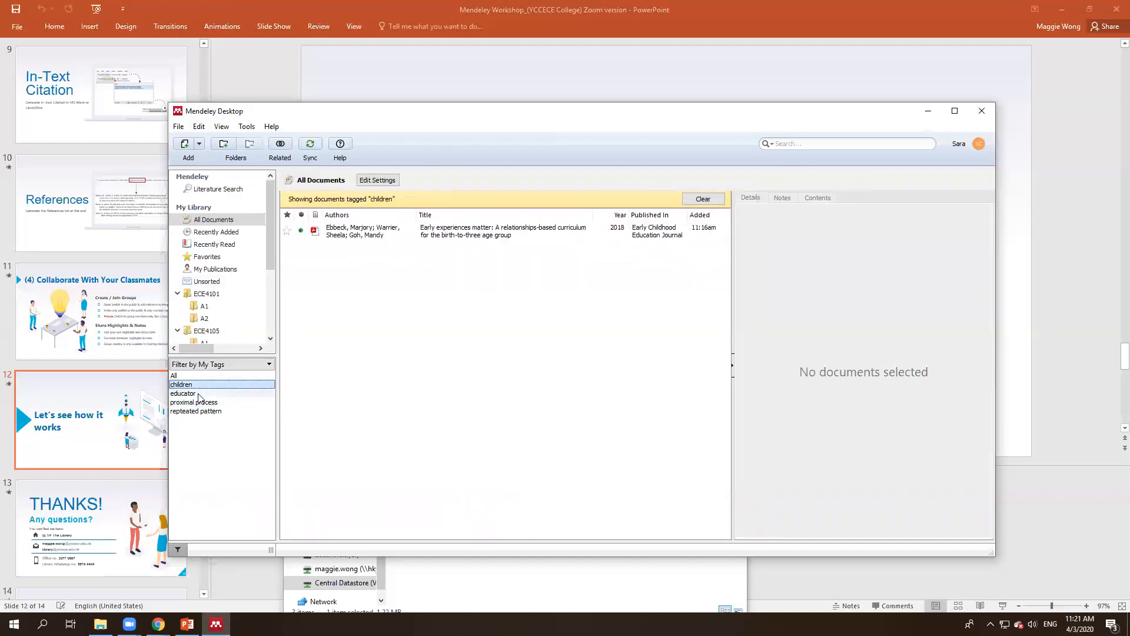
pyautogui.click(198, 393)
pyautogui.click(203, 384)
pyautogui.click(199, 400)
pyautogui.click(198, 394)
pyautogui.click(198, 404)
pyautogui.click(203, 411)
pyautogui.click(216, 294)
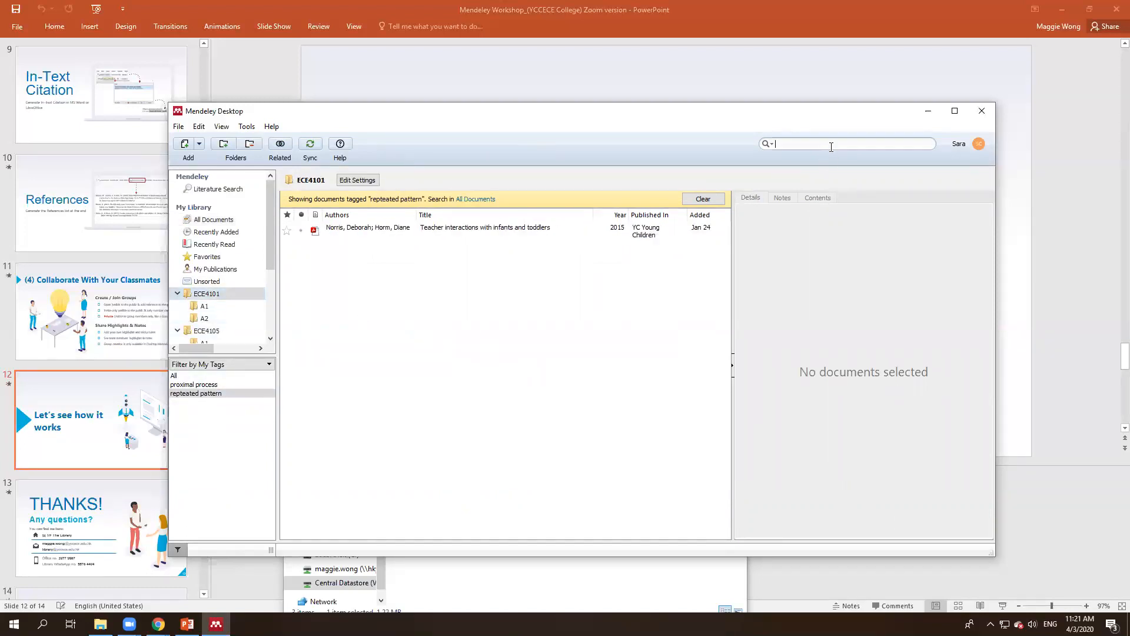
pyautogui.click(703, 199)
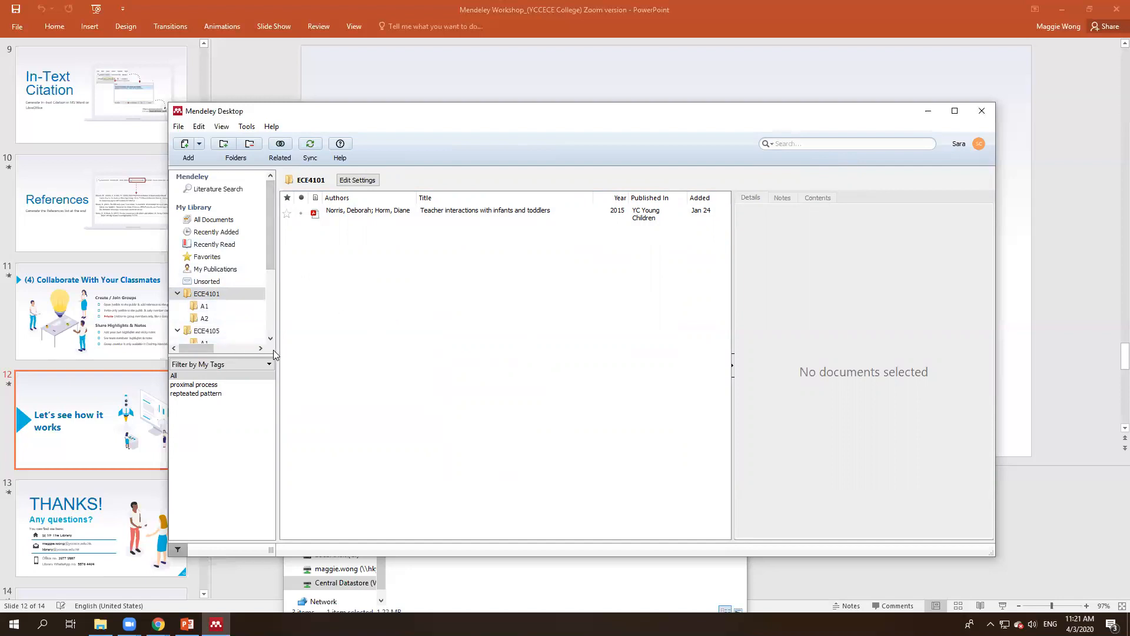
# Step: Uninstall the MS Word citation plugin from the Tools menu
pyautogui.click(247, 126)
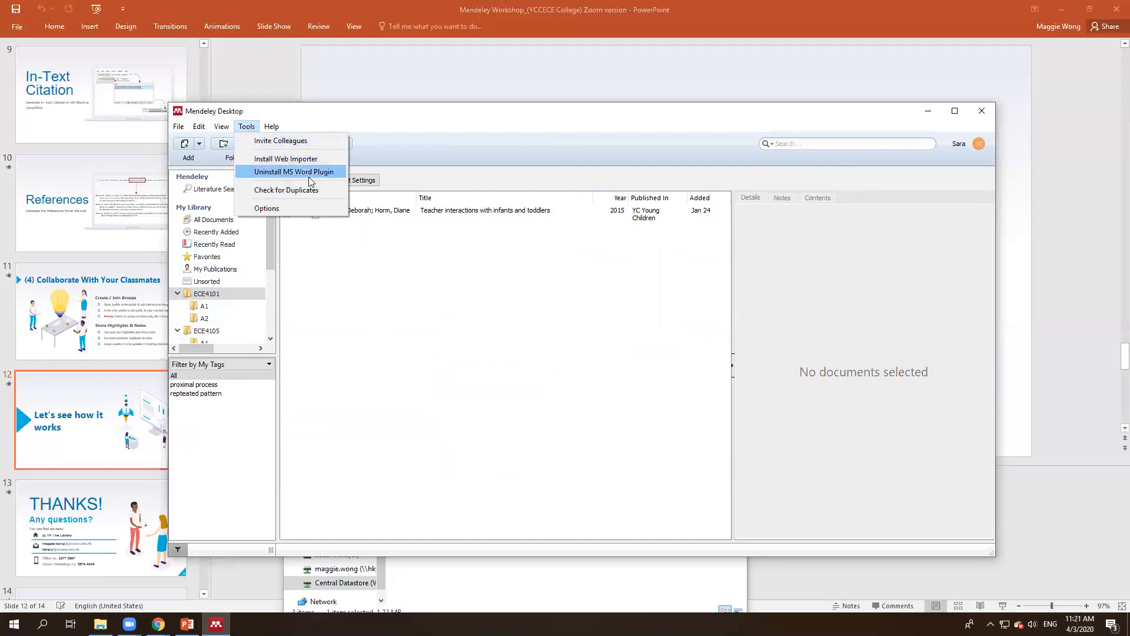
pyautogui.click(279, 176)
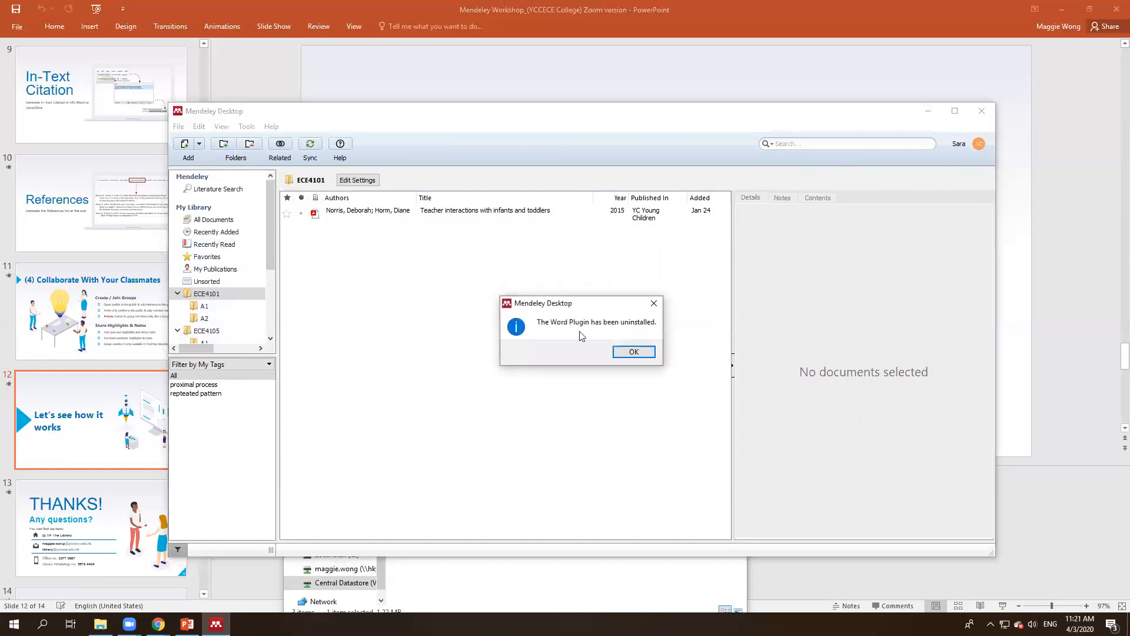
pyautogui.click(636, 351)
# Step: Reinstall the MS Word plugin and confirm it shows as installed
pyautogui.click(247, 127)
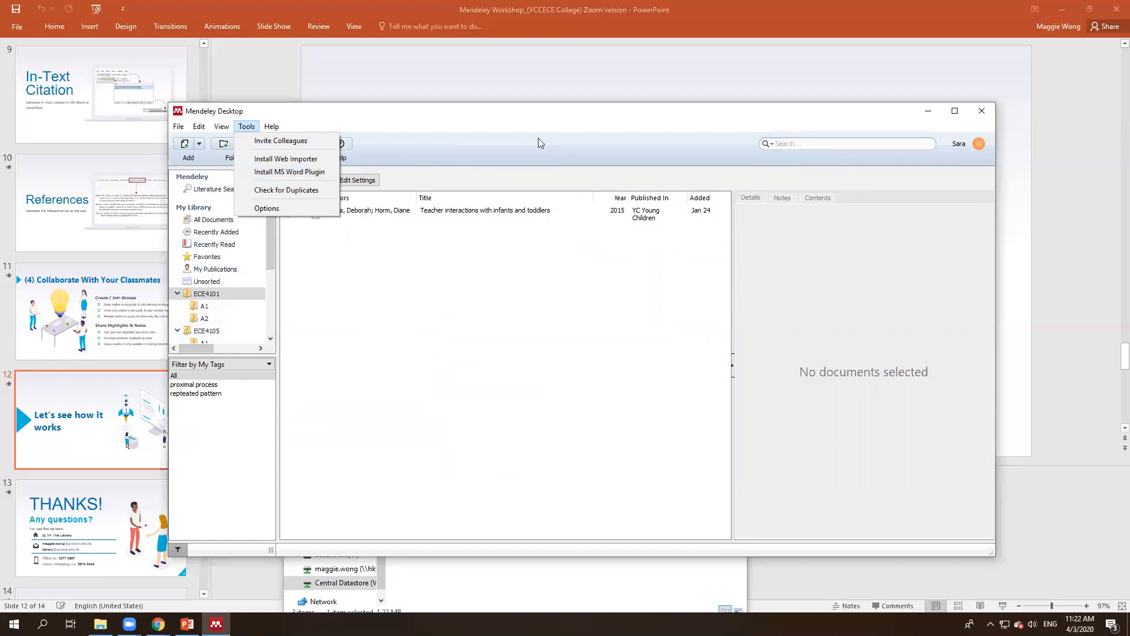
pyautogui.click(288, 174)
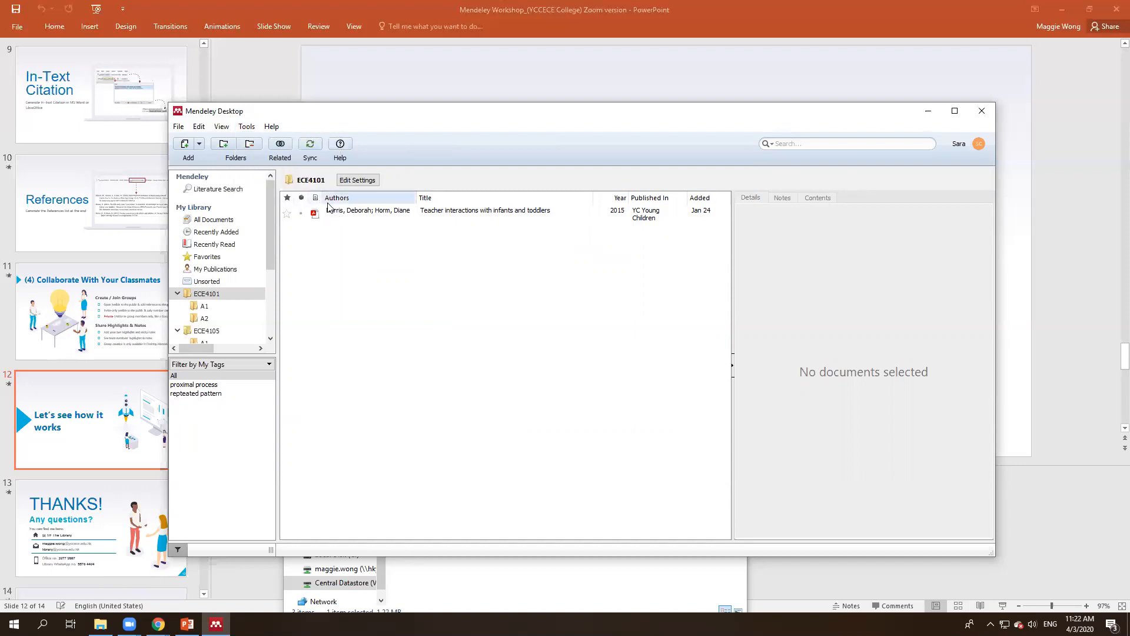
pyautogui.click(247, 127)
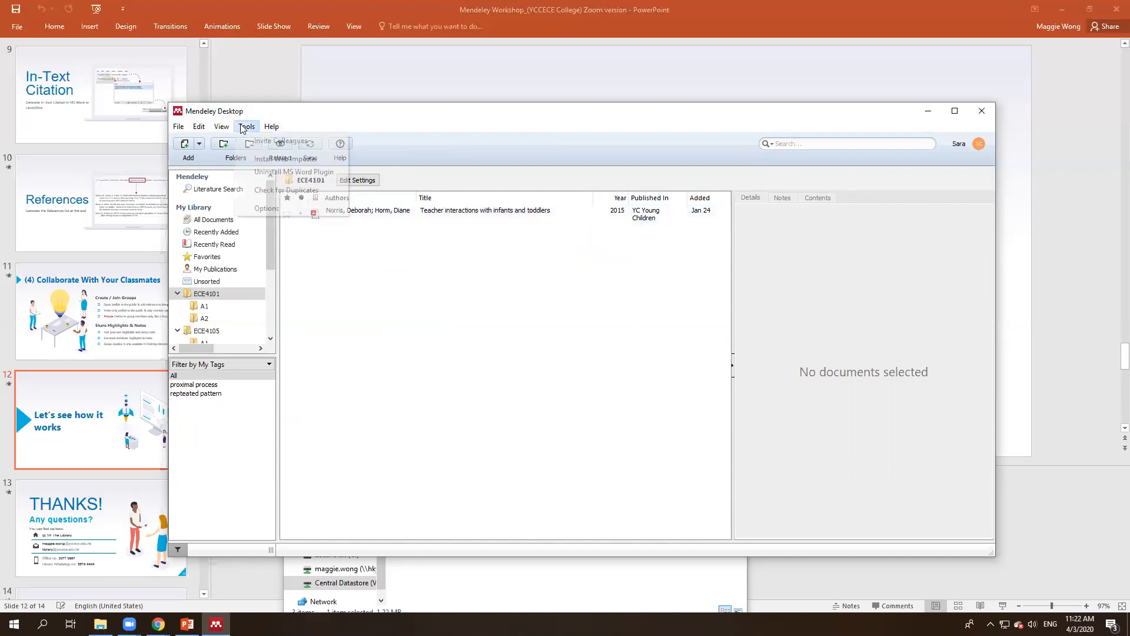
pyautogui.click(511, 331)
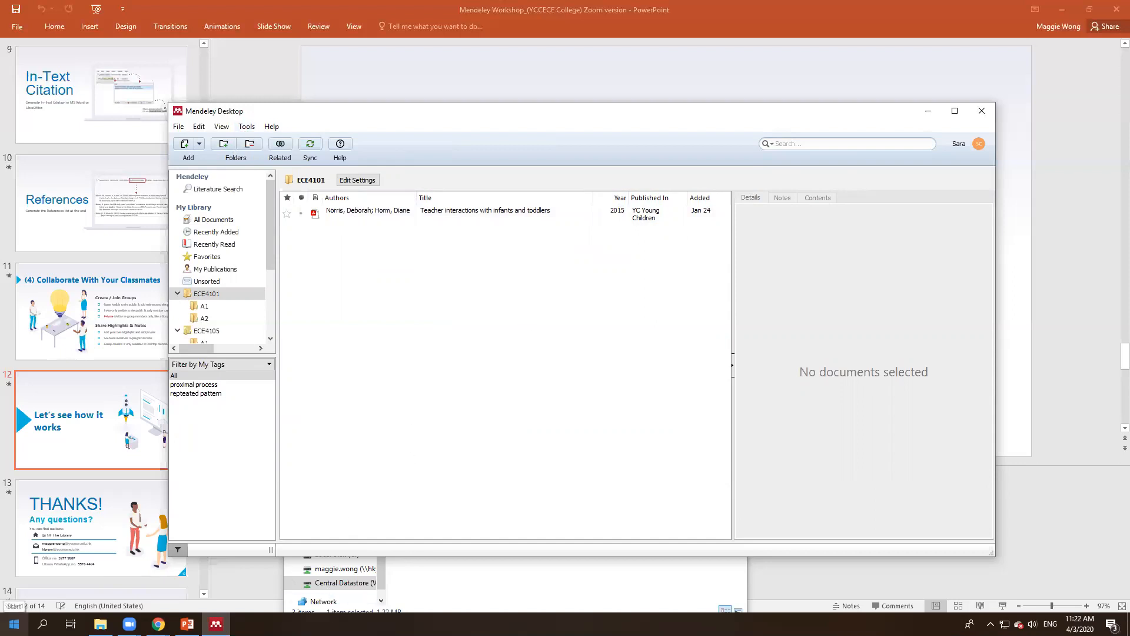
# Step: Launch Word 2016 and create a blank document
pyautogui.click(14, 625)
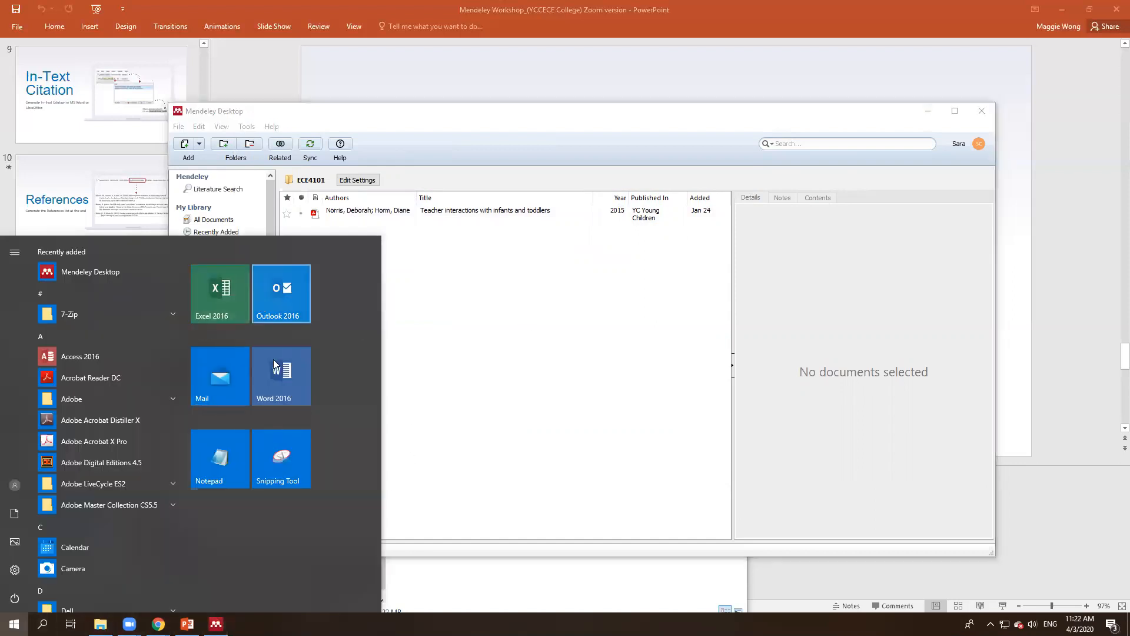
pyautogui.click(293, 396)
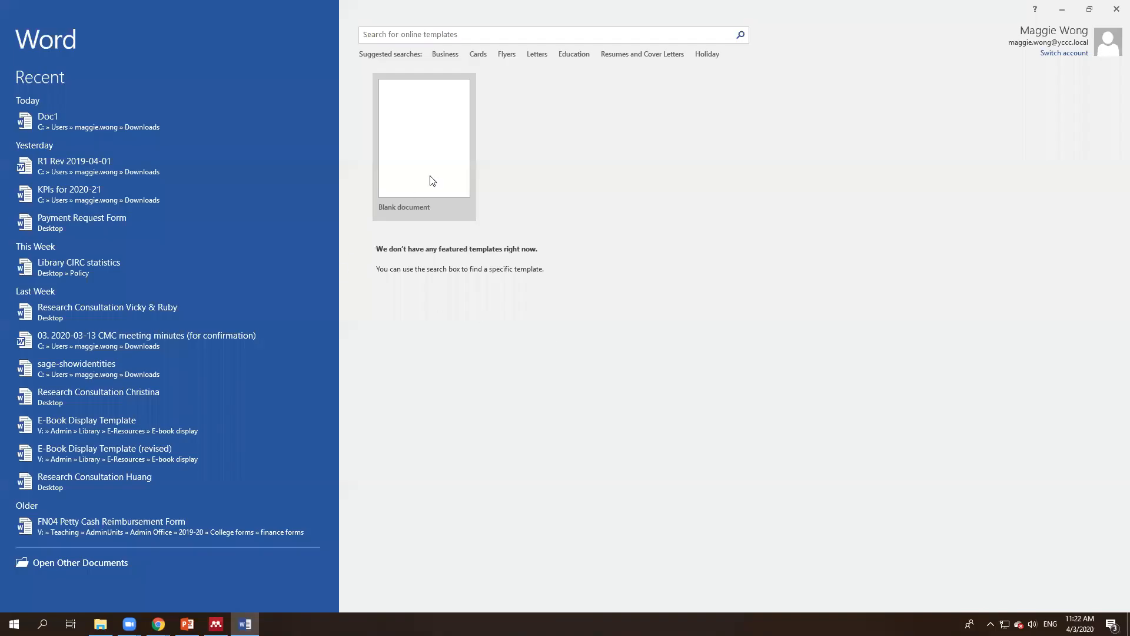
pyautogui.click(432, 180)
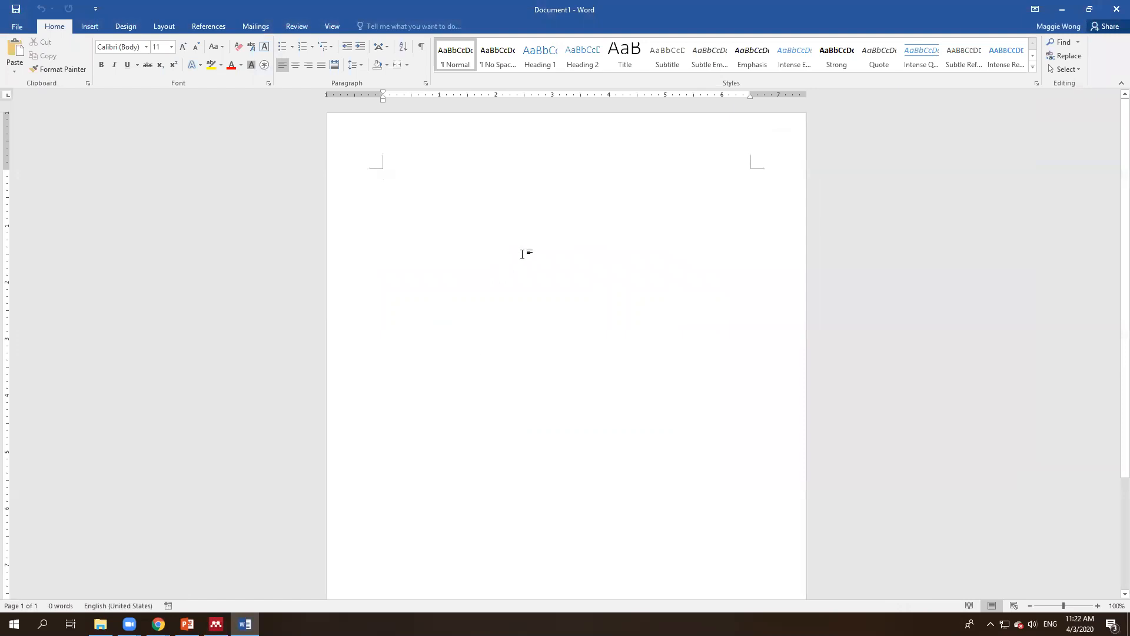
# Step: In Mendeley, open the Early experiences matter PDF from All Documents
pyautogui.hotkey('alt', 'Tab')
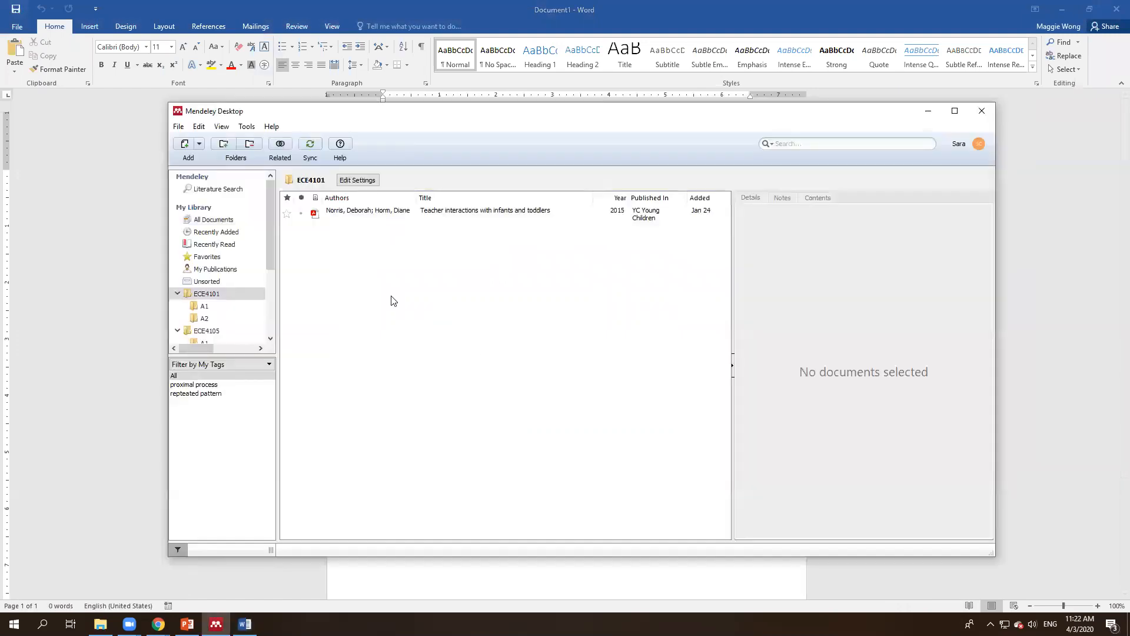
pyautogui.click(214, 221)
pyautogui.click(501, 216)
pyautogui.doubleClick(500, 214)
pyautogui.scroll(15, 605, 314)
pyautogui.scroll(10, 605, 313)
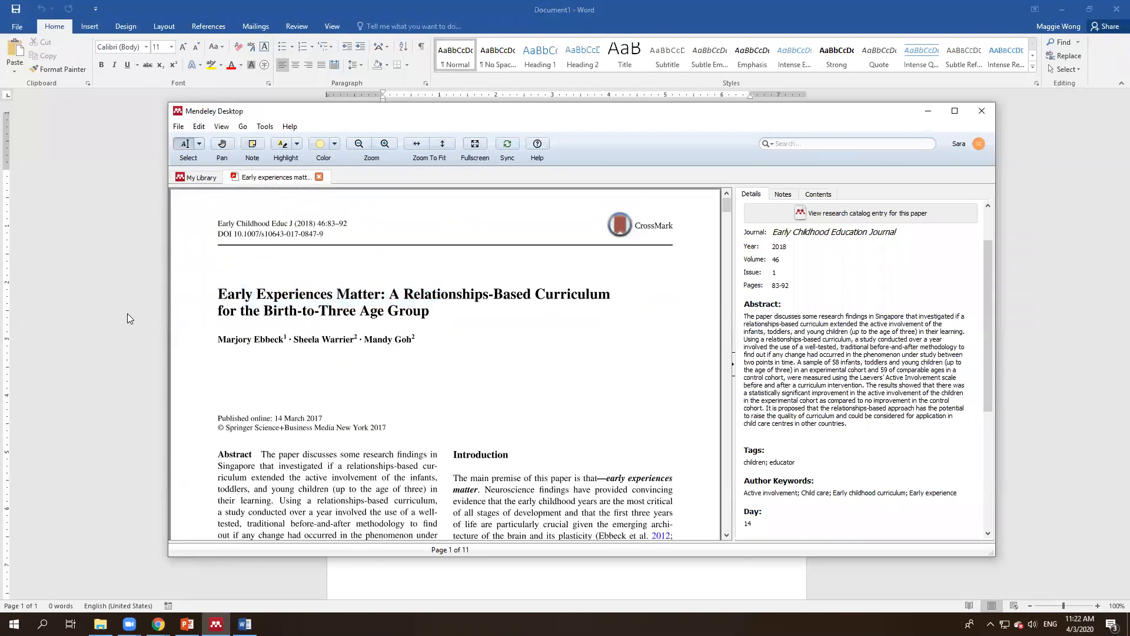
# Step: Type 'Early experience matters....... Xxxx.' in Word and start a Mendeley citation with Alt+M
pyautogui.click(127, 332)
pyautogui.write('Ear')
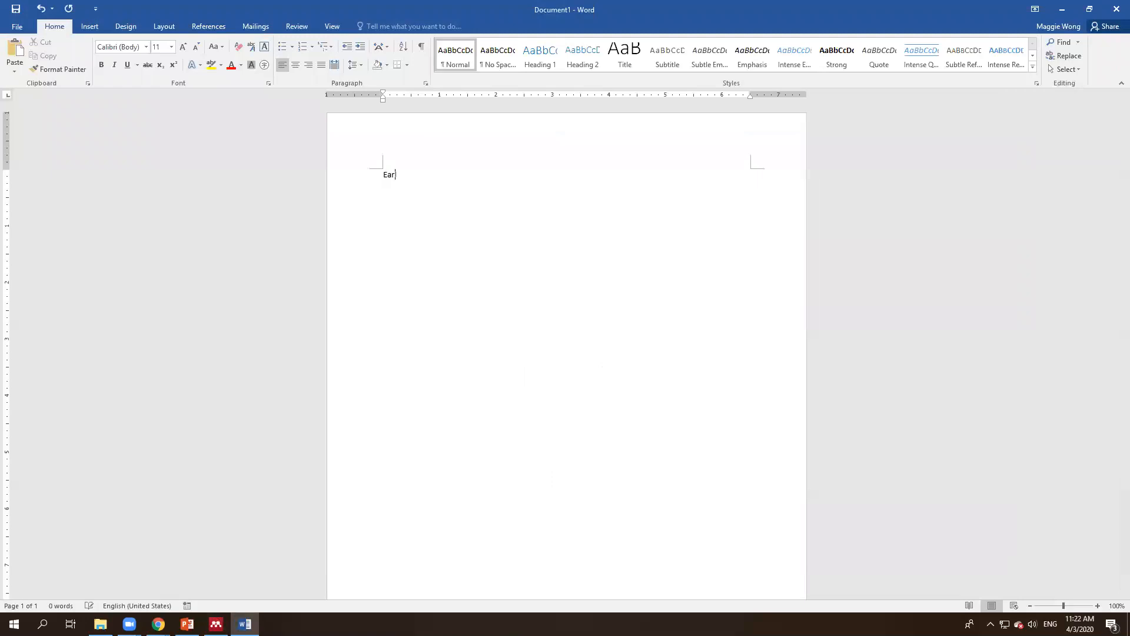
pyautogui.write('ly experience mat')
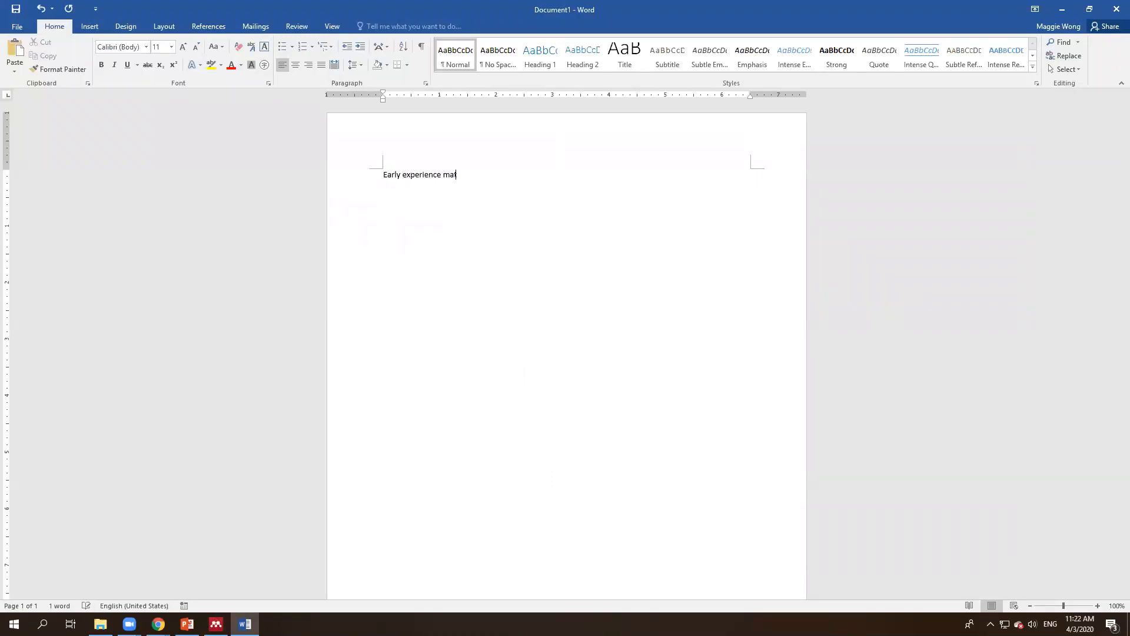
pyautogui.write('ters....... xxxx/')
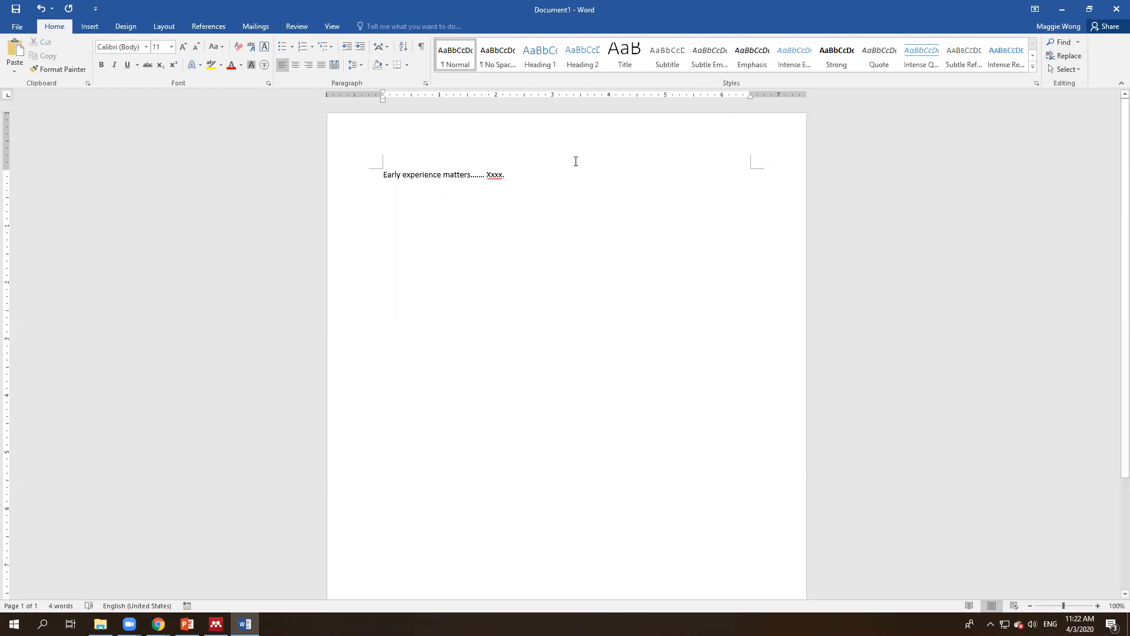
pyautogui.click(214, 27)
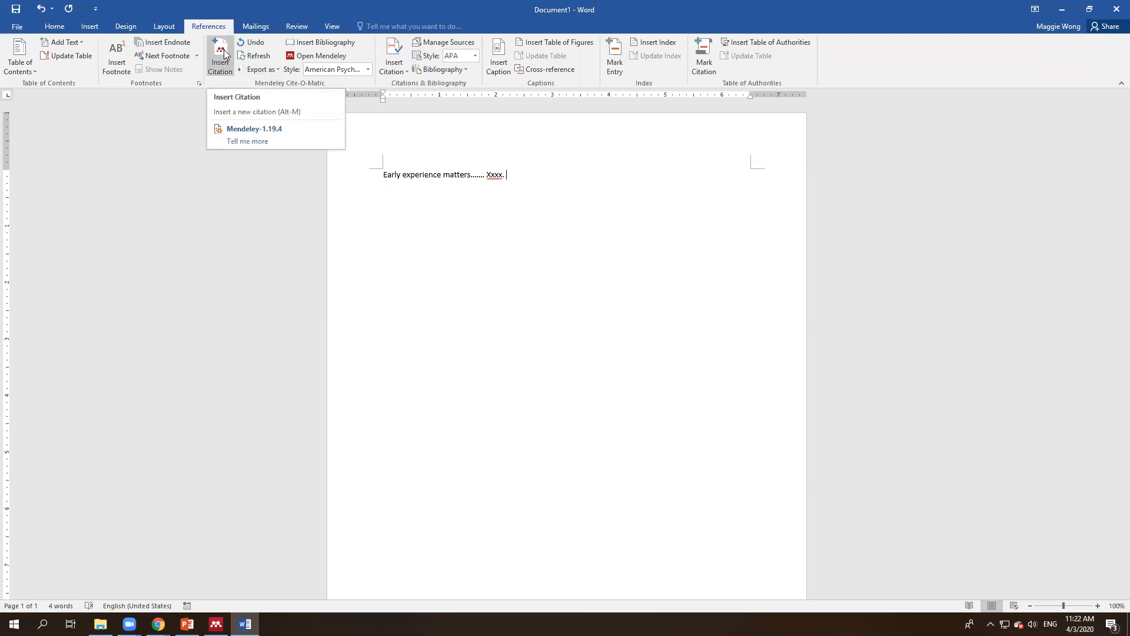
pyautogui.click(304, 170)
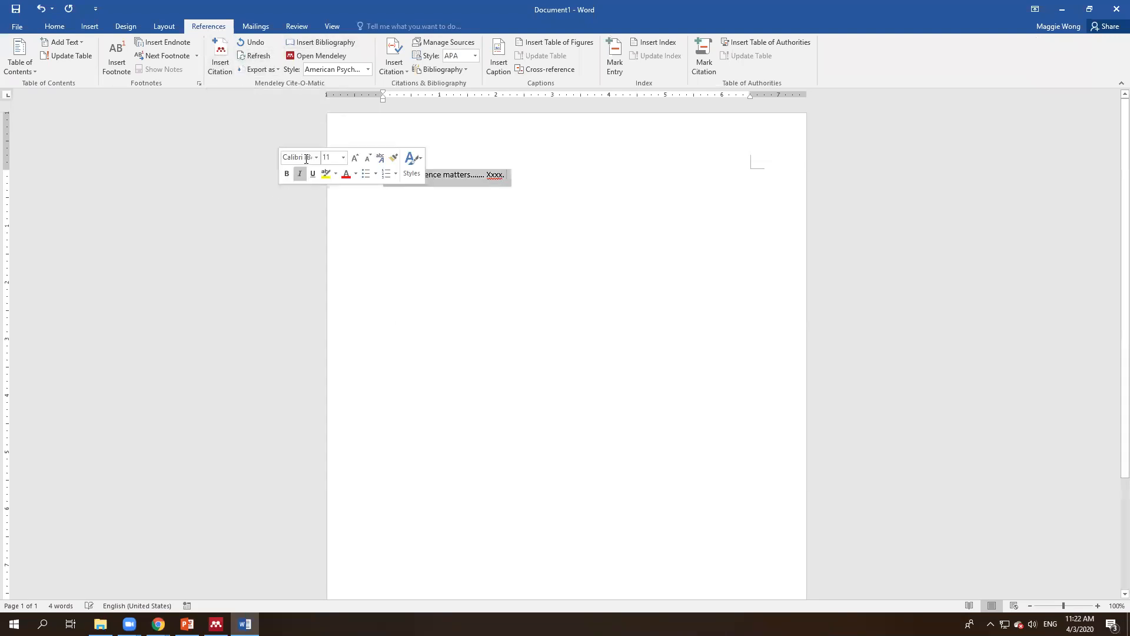
pyautogui.click(543, 172)
pyautogui.hotkey('alt', 'm')
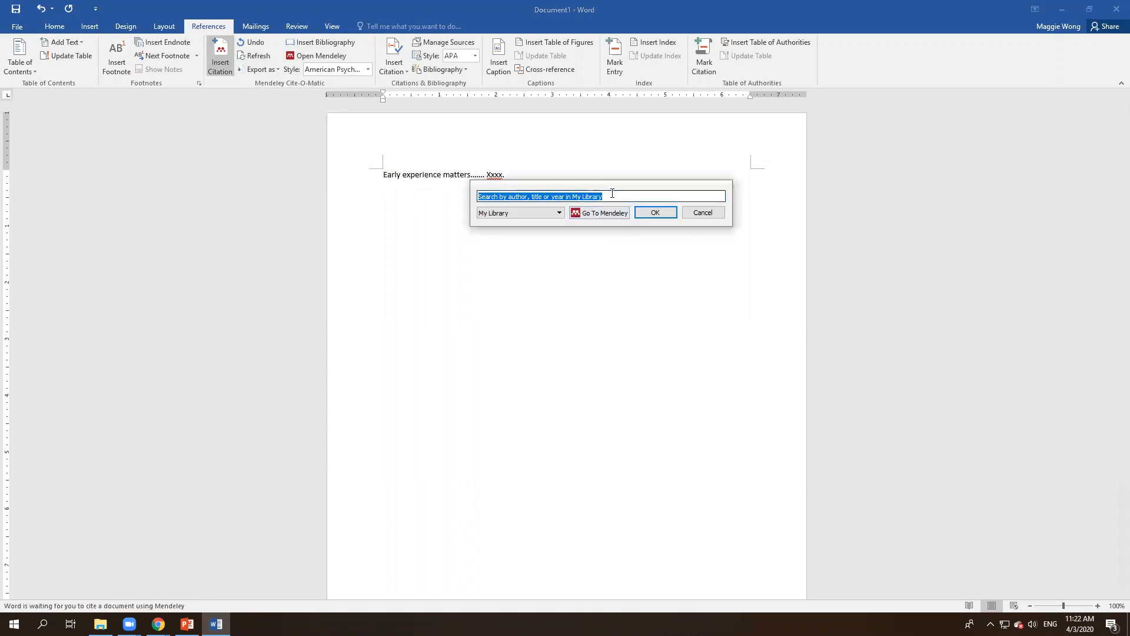
# Step: Insert a Mendeley citation for the Ebbeck 2018 'Early experiences matter' paper after the sentence
pyautogui.write('early')
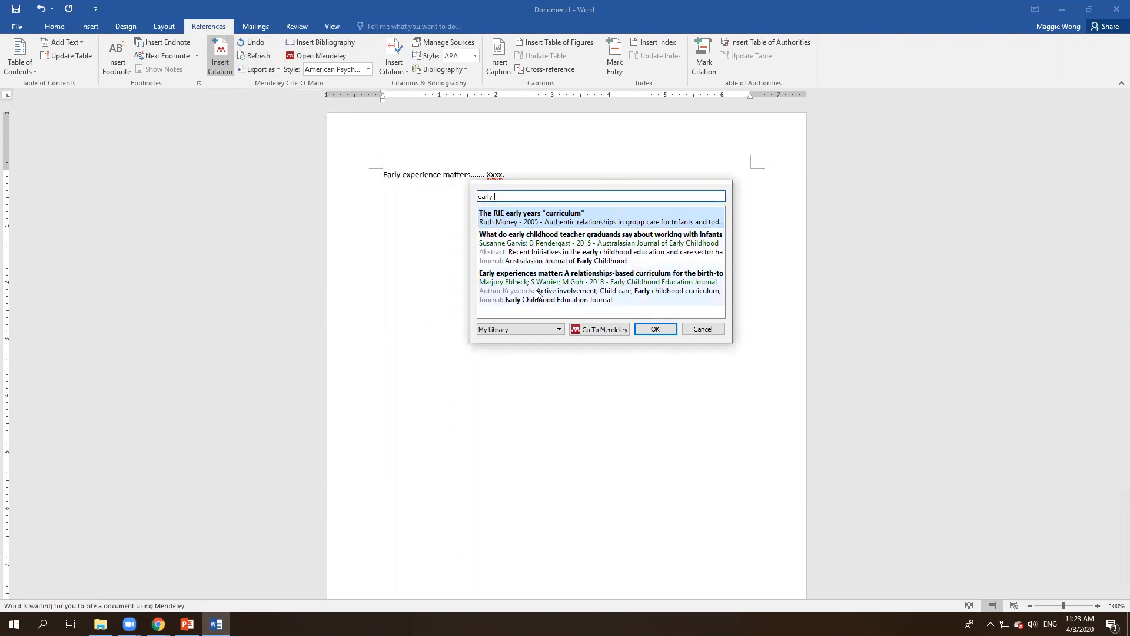
pyautogui.click(580, 287)
pyautogui.click(660, 213)
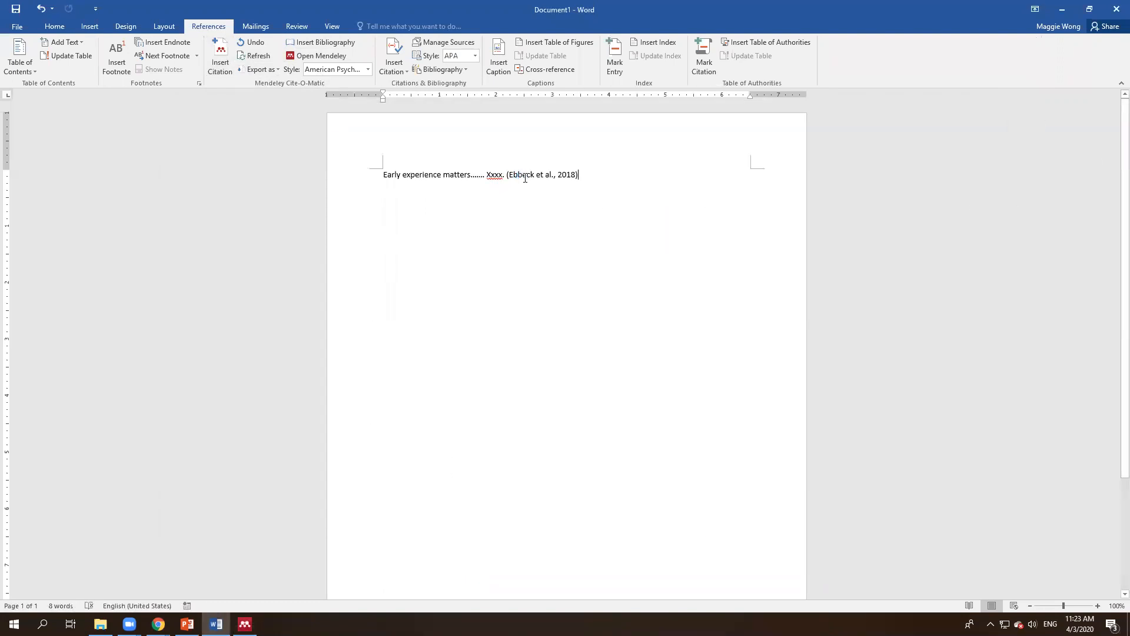
pyautogui.click(522, 175)
pyautogui.click(599, 175)
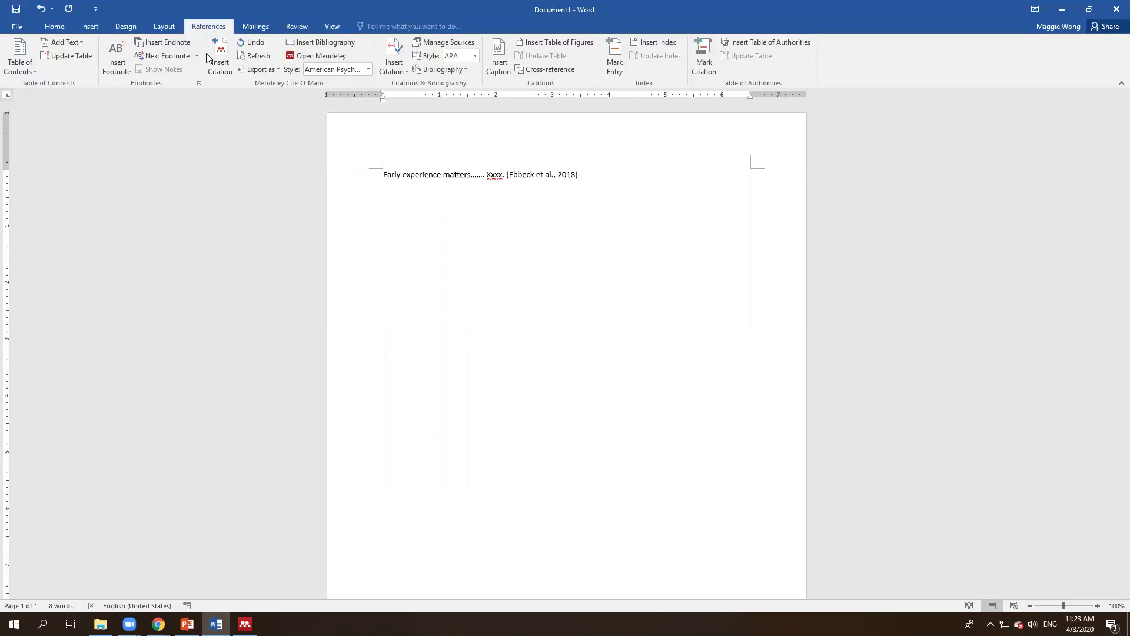
# Step: Insert a second Mendeley citation that includes the Garvis 2015 article
pyautogui.click(224, 59)
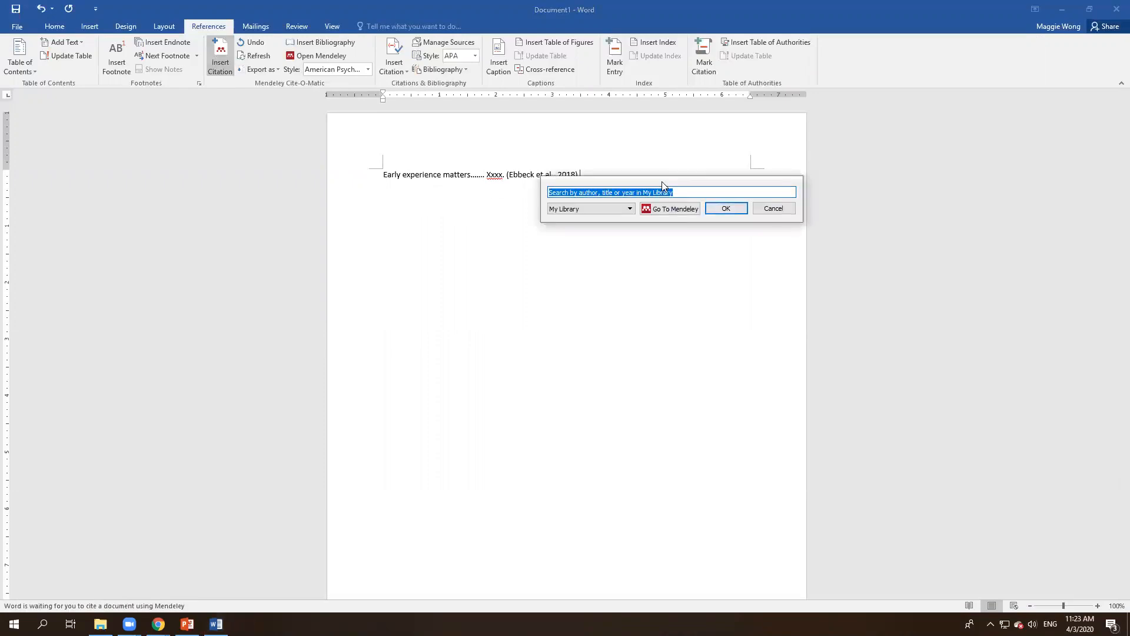
pyautogui.write('ear')
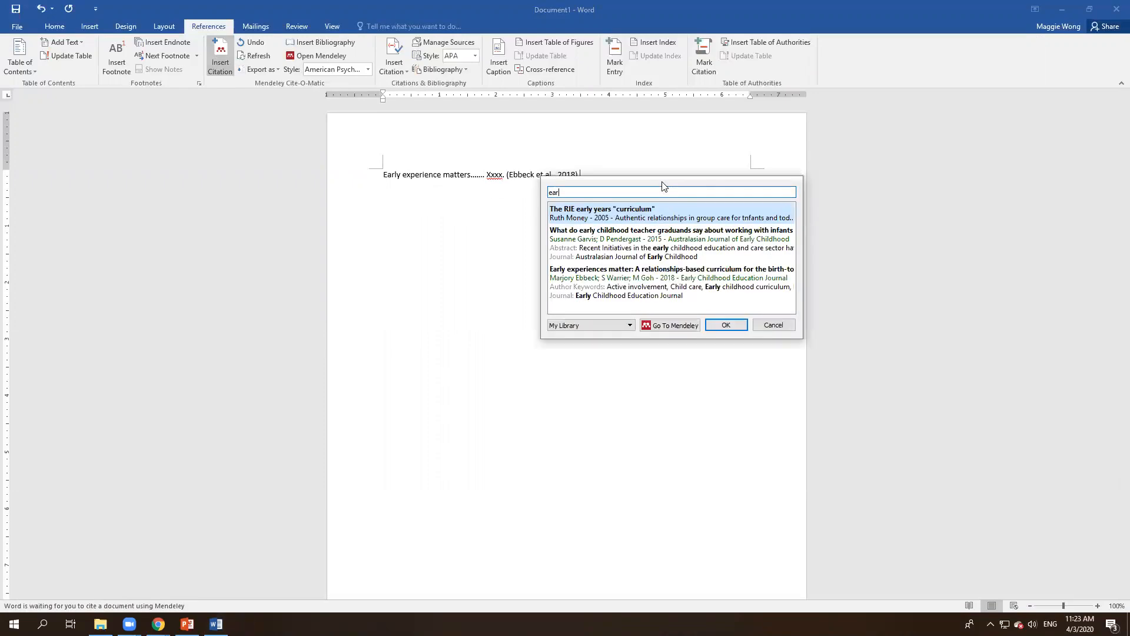
pyautogui.click(594, 278)
pyautogui.write('ear')
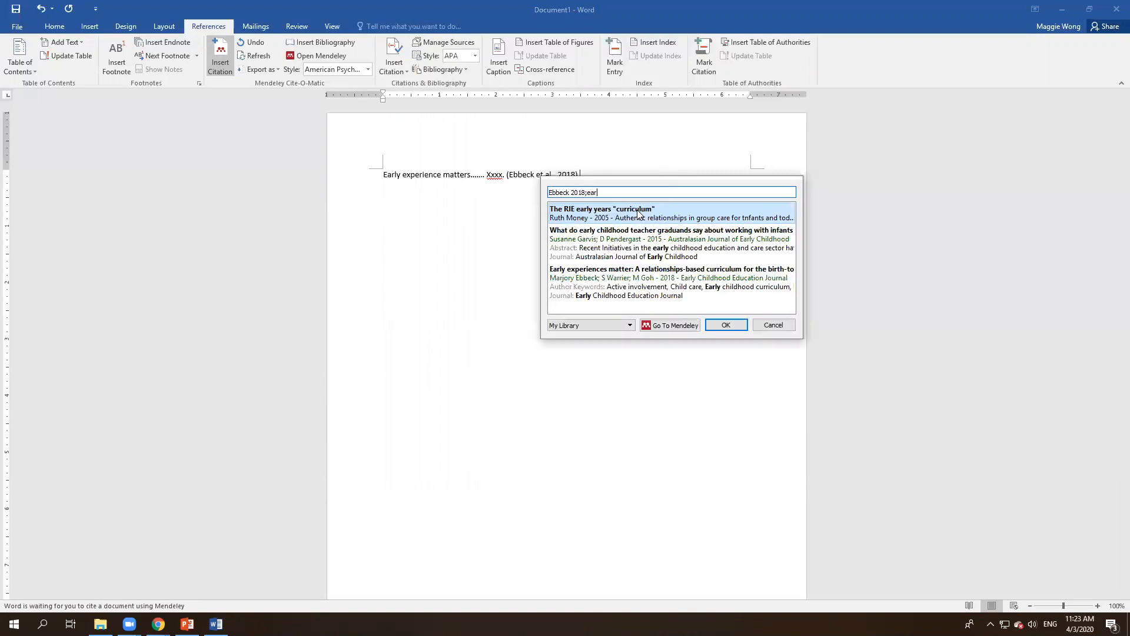
pyautogui.click(618, 238)
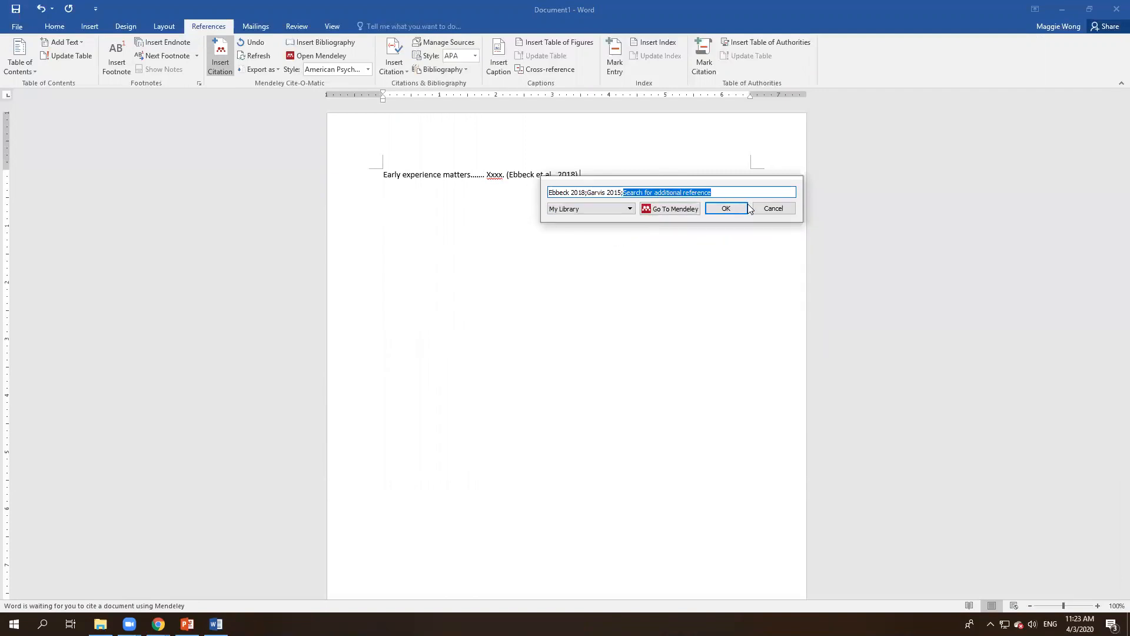
pyautogui.click(723, 207)
# Step: Merge both citations into one: (Ebbeck et al., 2018; Garvis & Pendergast, 2015), then start a new paragraph
pyautogui.moveTo(751, 178); pyautogui.dragTo(580, 182)
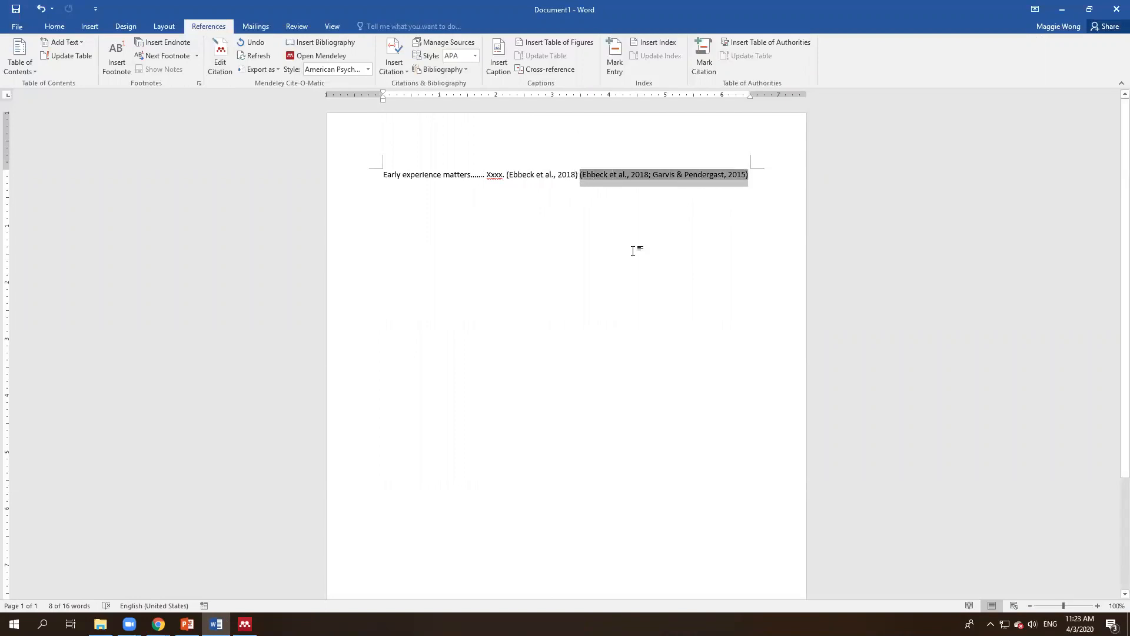
pyautogui.moveTo(764, 176); pyautogui.dragTo(505, 180)
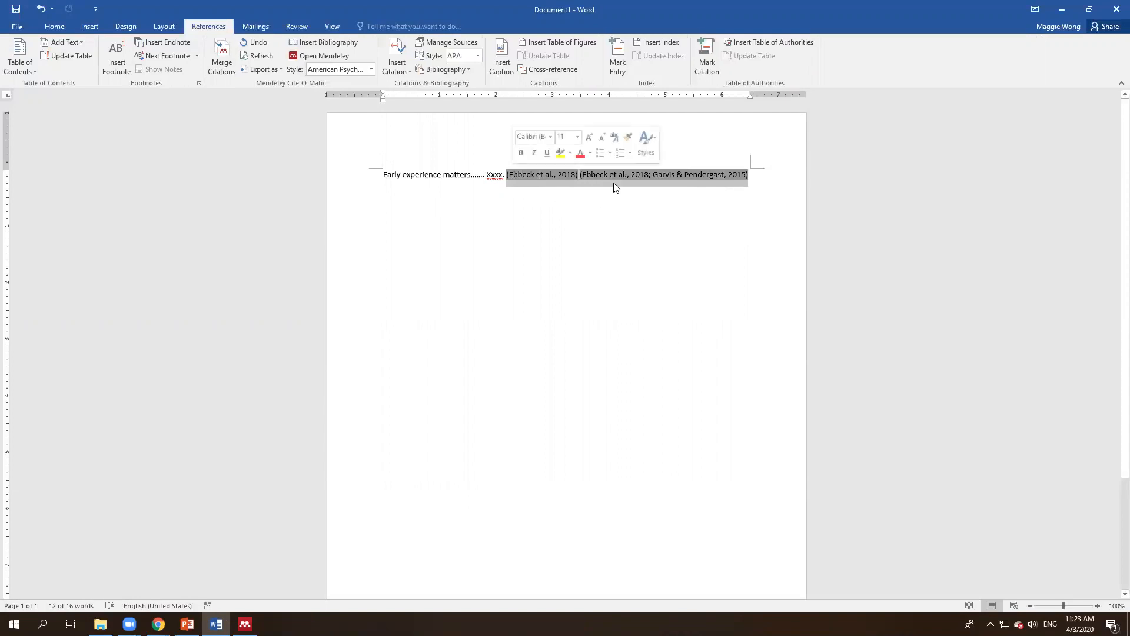
pyautogui.click(223, 59)
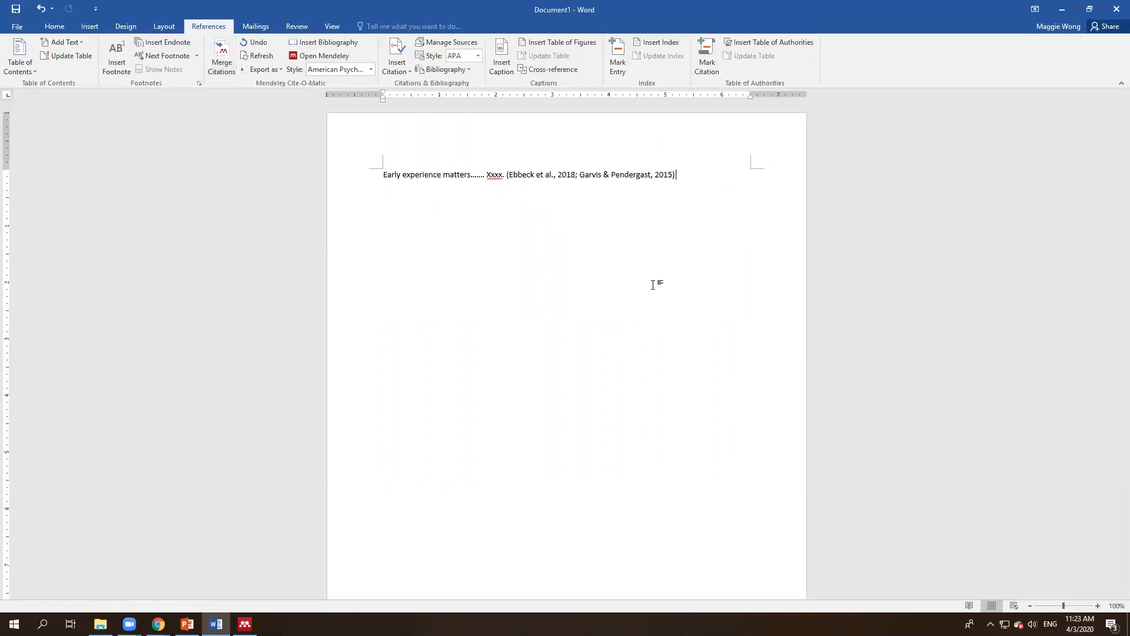
pyautogui.click(516, 175)
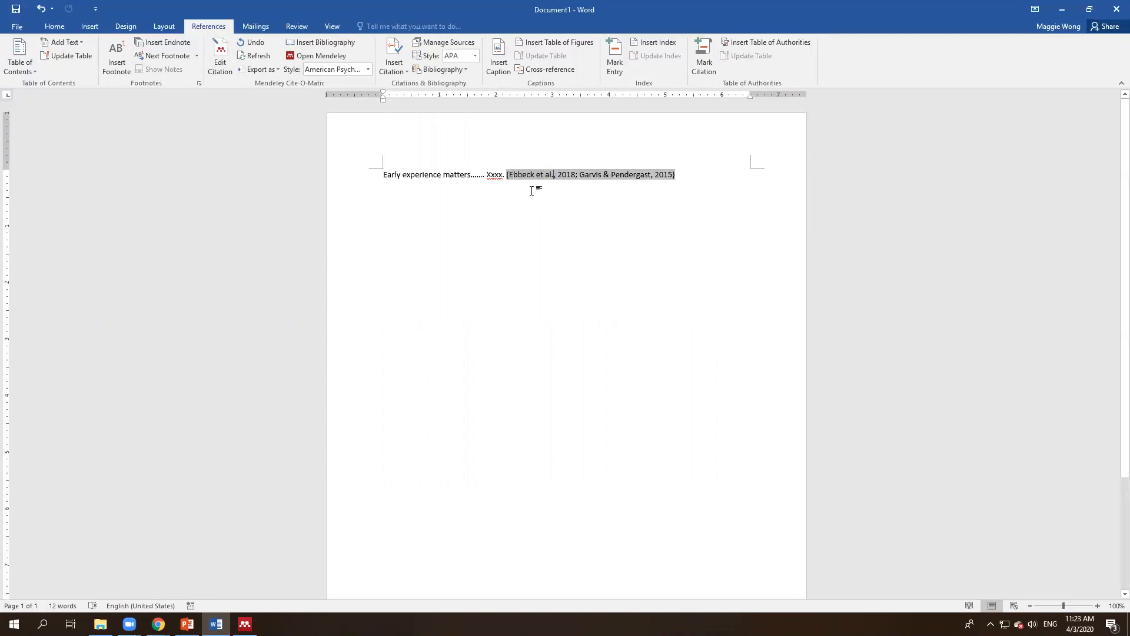
pyautogui.click(560, 184)
pyautogui.click(691, 176)
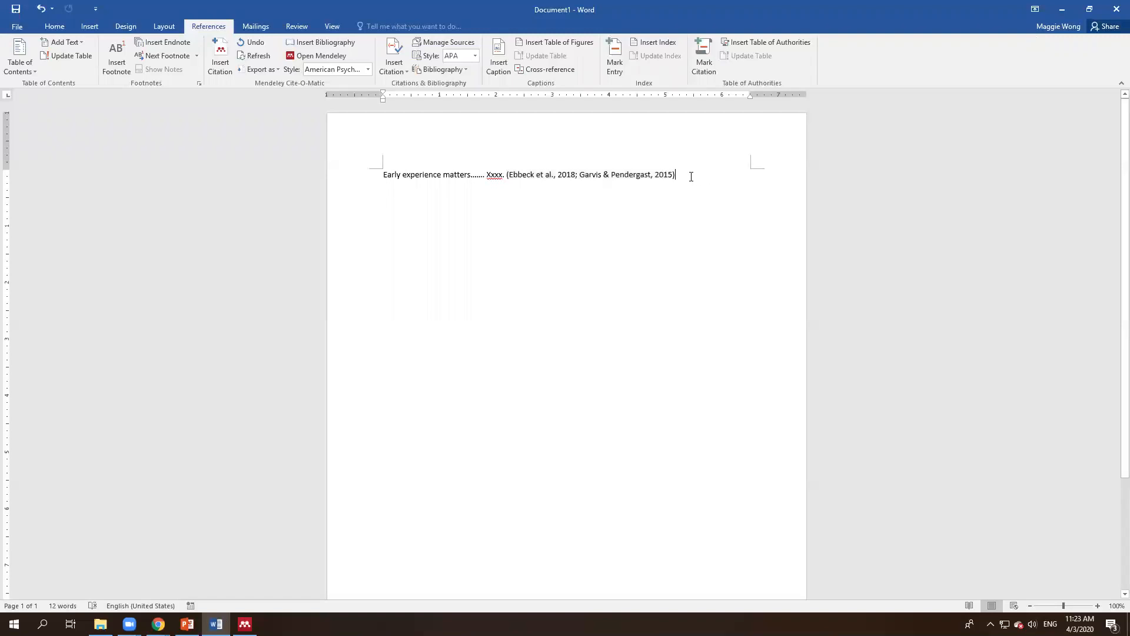
pyautogui.press('Return')
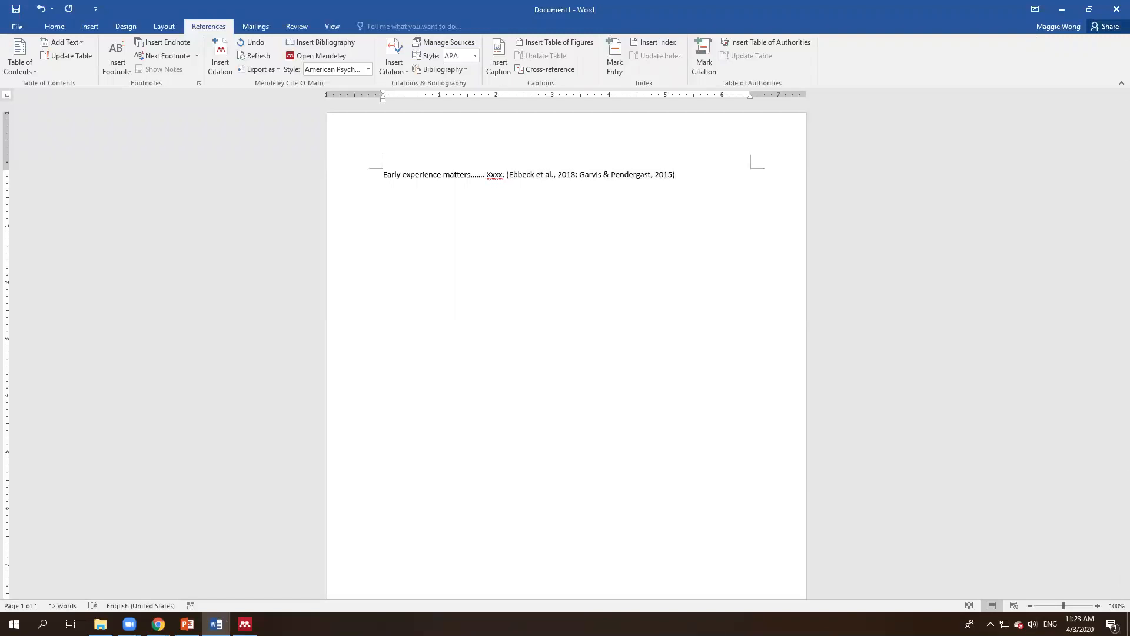
# Step: Type a bold, centred 'References' heading
pyautogui.write('References')
pyautogui.hotkey('shift', 'Home')
pyautogui.hotkey('ctrl', 'b')
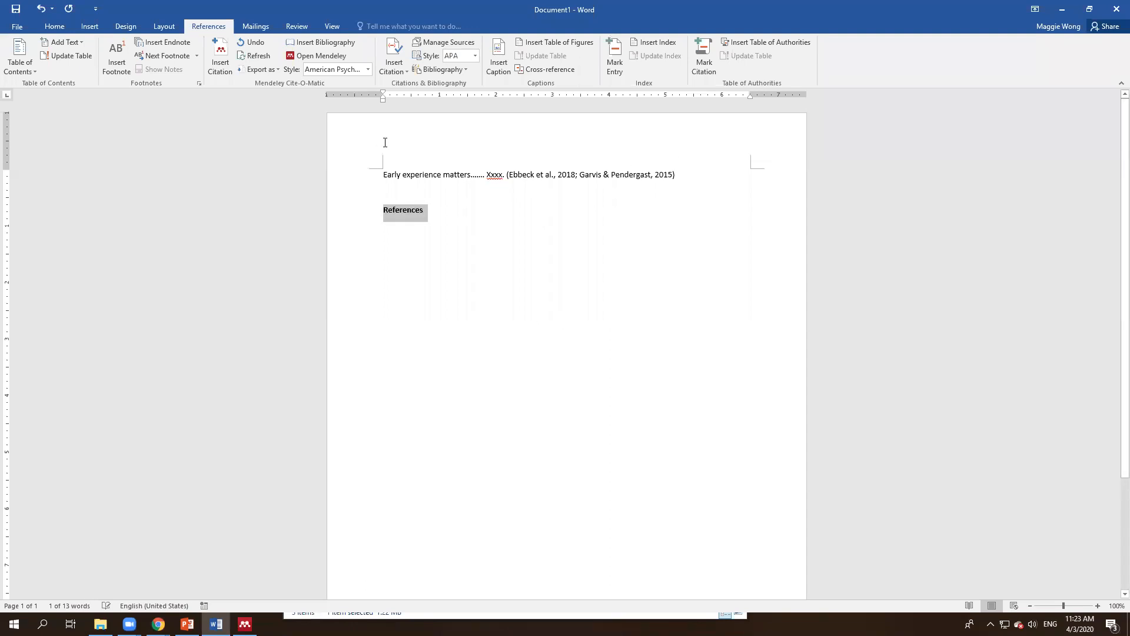
pyautogui.click(55, 26)
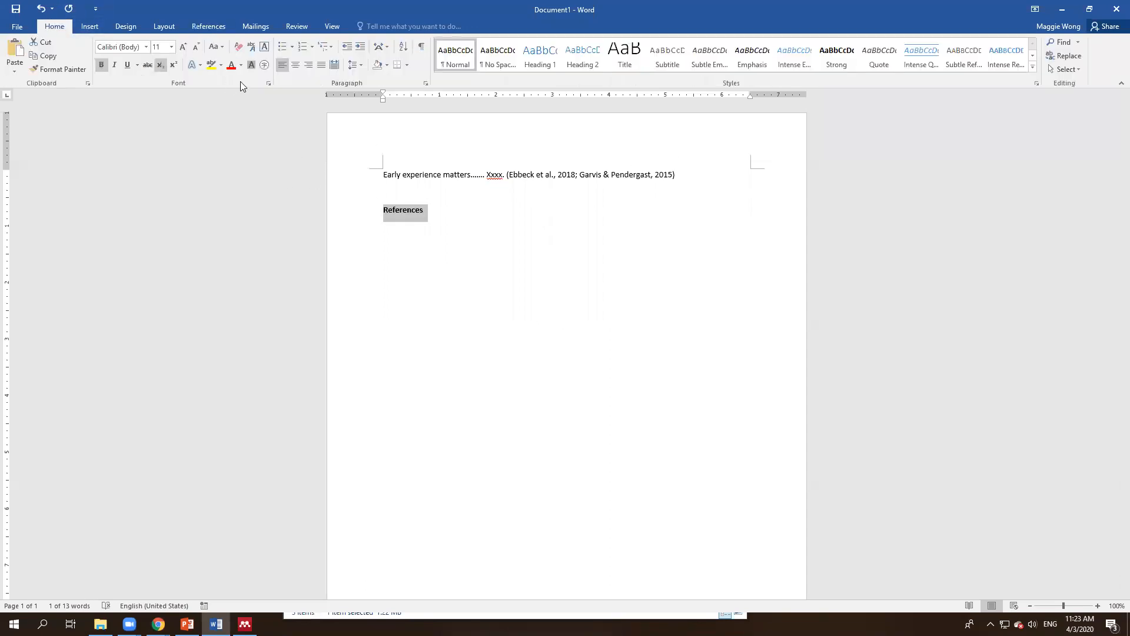
pyautogui.click(292, 67)
# Step: Below the heading, insert the Mendeley bibliography with APA entries for Ebbeck 2018 and Garvis 2015
pyautogui.click(659, 221)
pyautogui.press('Return')
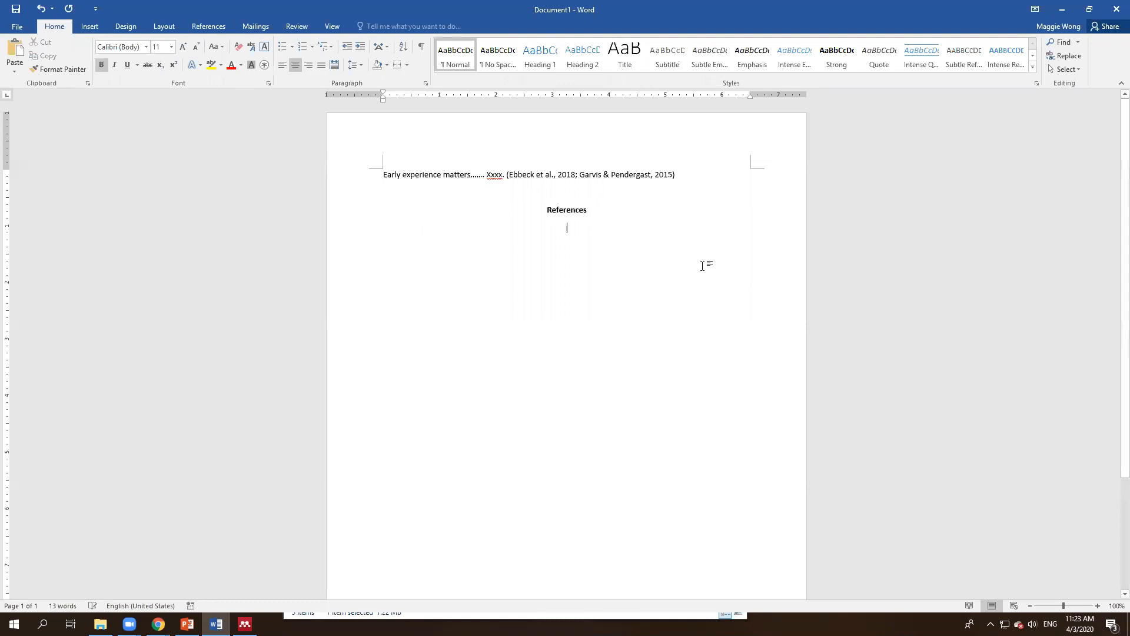
pyautogui.hotkey('ctrl', 'b')
pyautogui.click(284, 66)
pyautogui.click(213, 27)
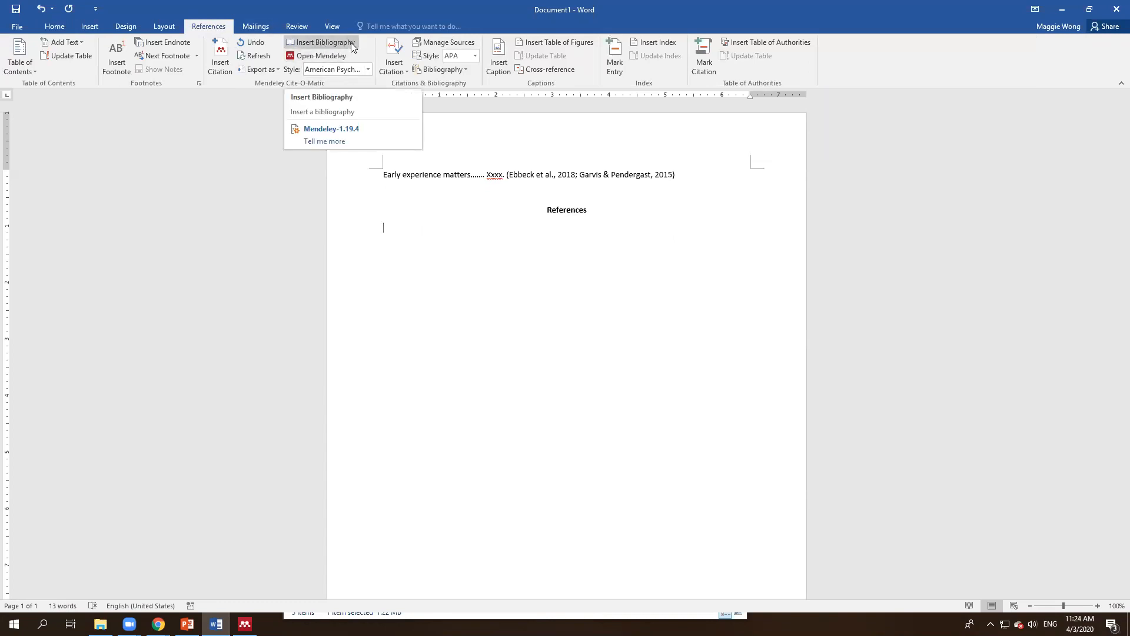
pyautogui.click(316, 45)
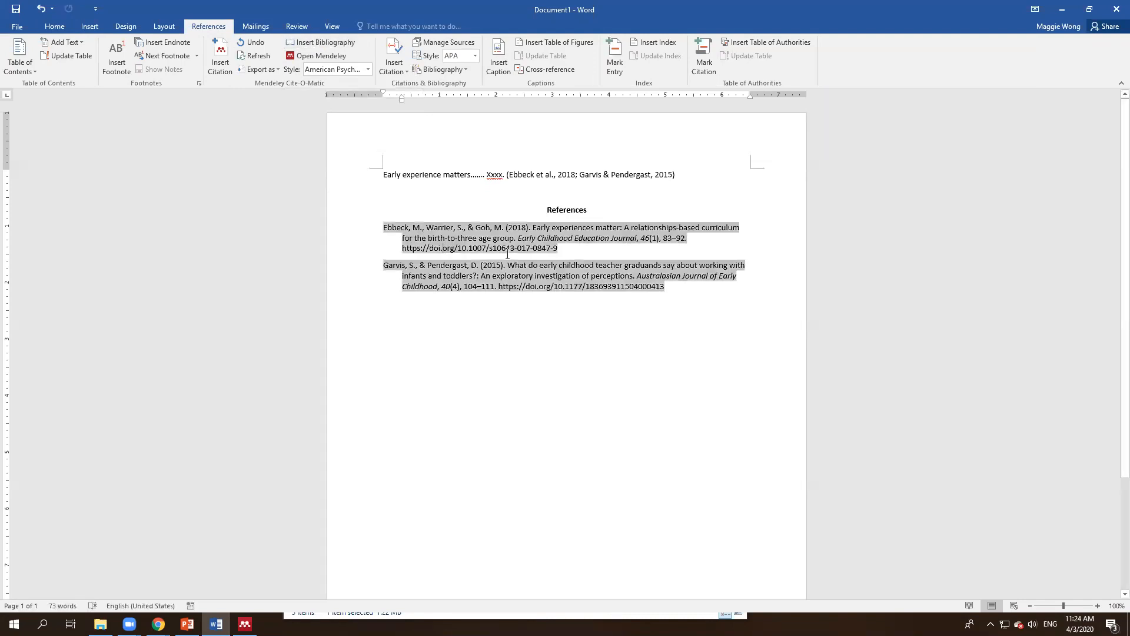
pyautogui.click(659, 300)
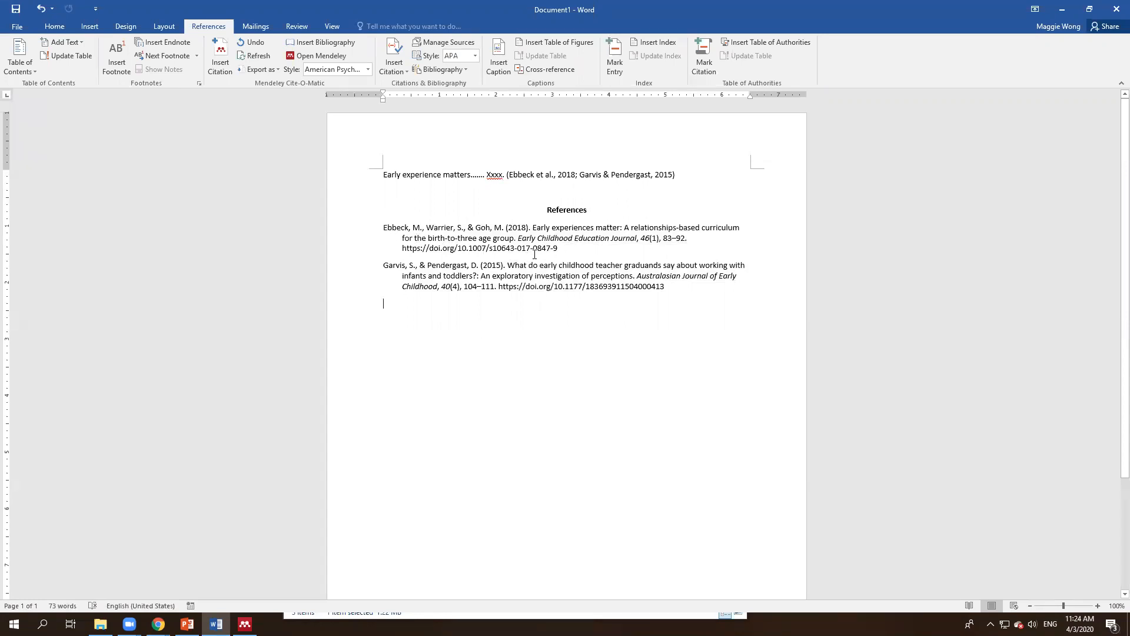
# Step: Check the Ebbeck paper's full title and authors in Mendeley Desktop's Details pane
pyautogui.click(552, 228)
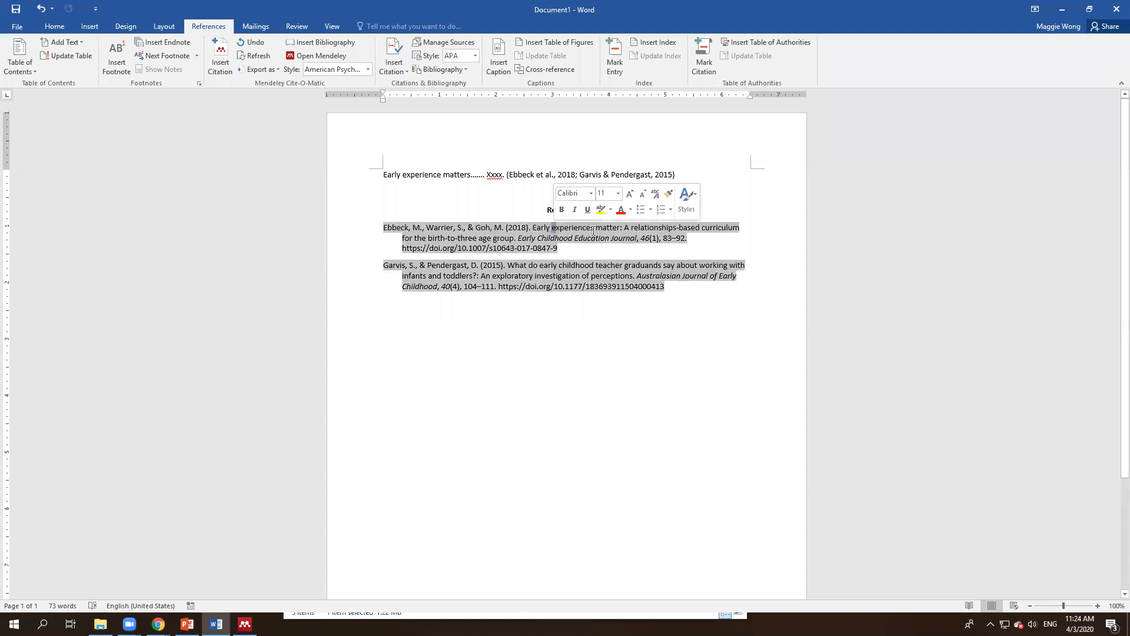
pyautogui.hotkey('alt', 'Tab')
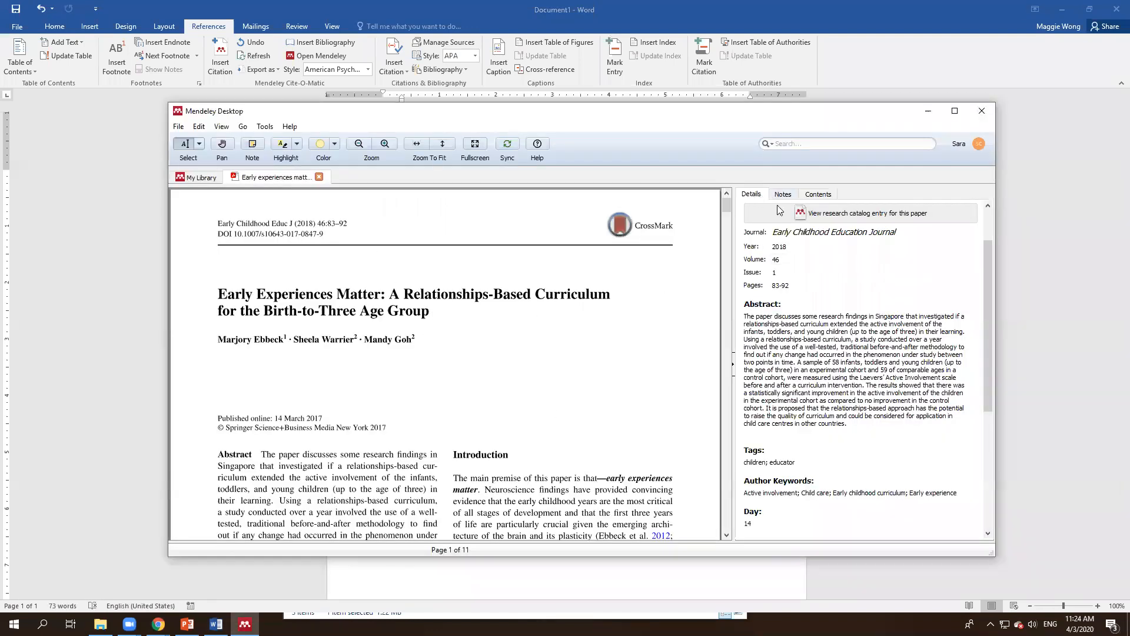
pyautogui.scroll(2, 784, 227)
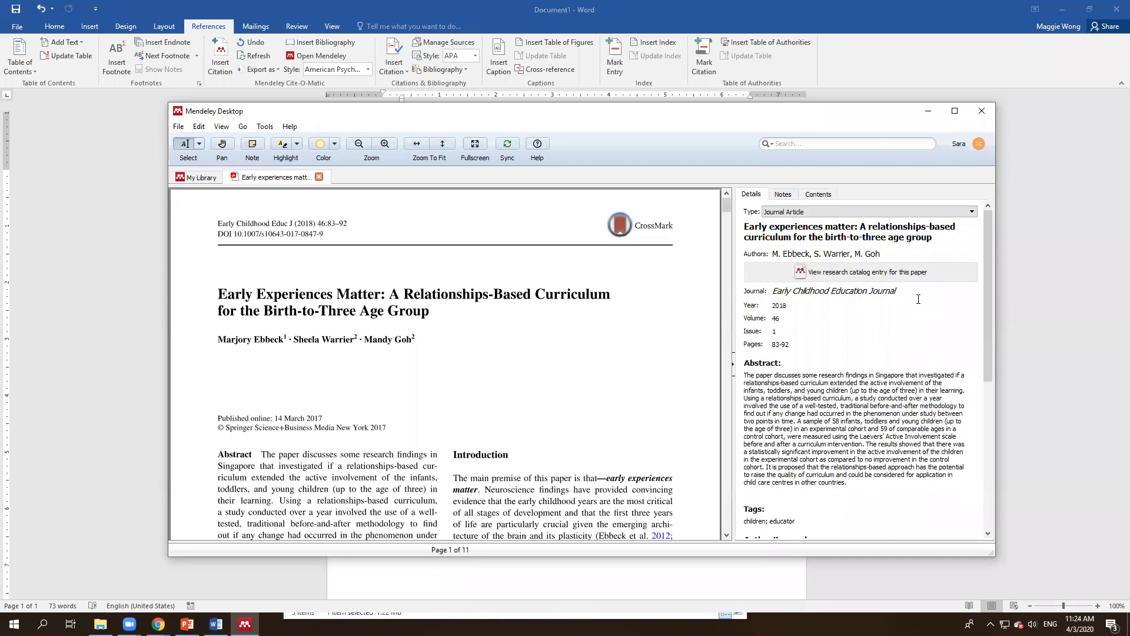
pyautogui.doubleClick(772, 226)
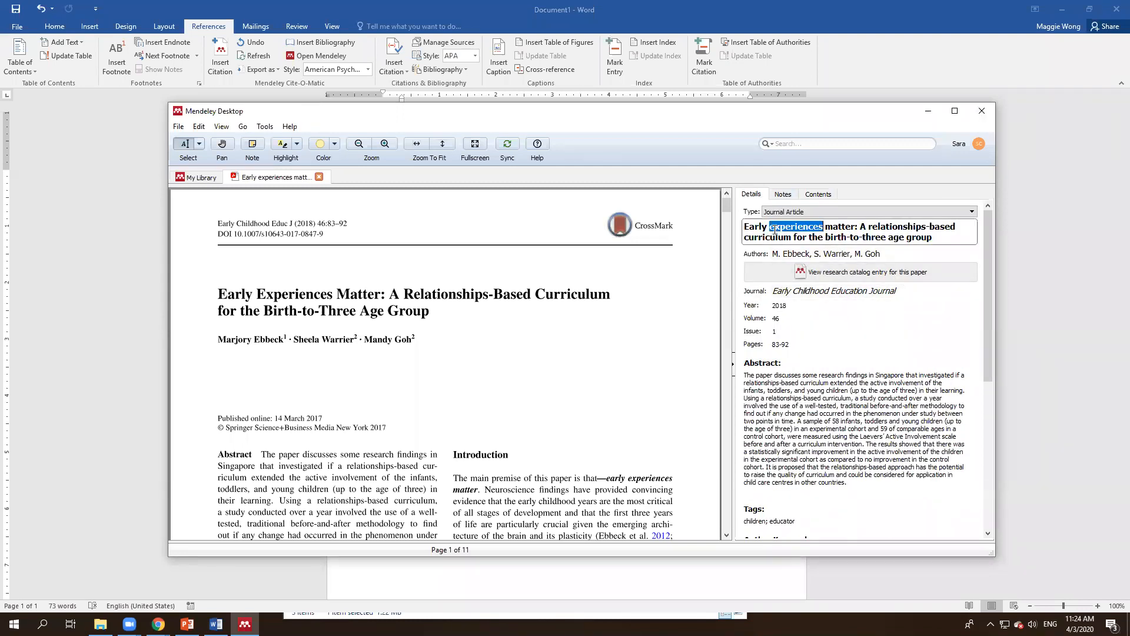
pyautogui.tripleClick(772, 226)
pyautogui.click(794, 227)
pyautogui.click(1113, 310)
pyautogui.click(692, 292)
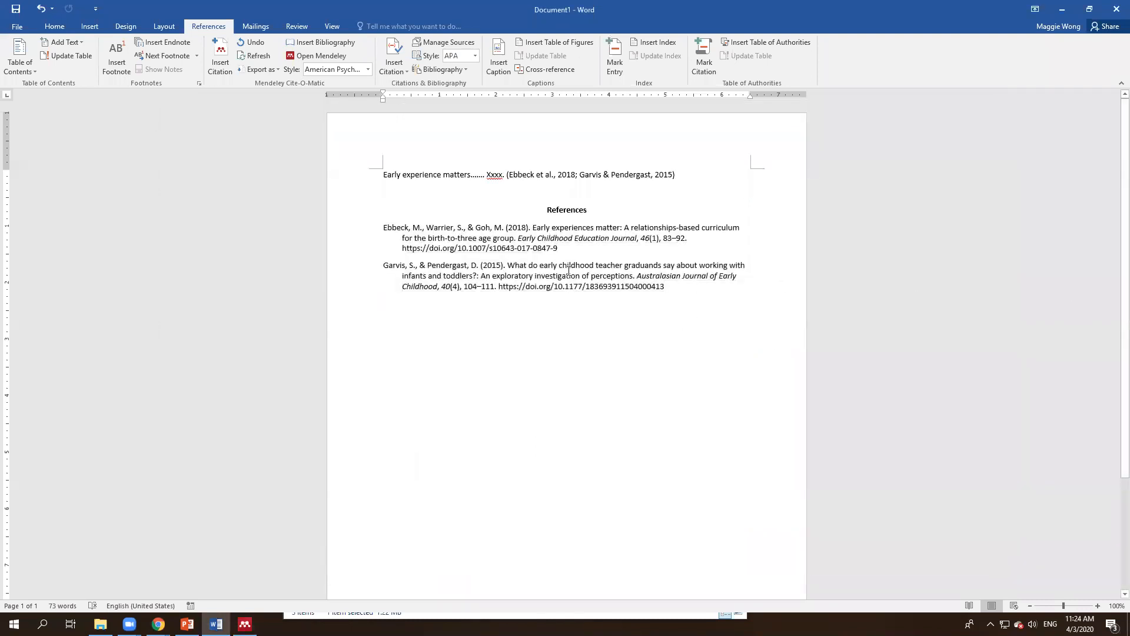
pyautogui.hotkey('alt', 'Tab')
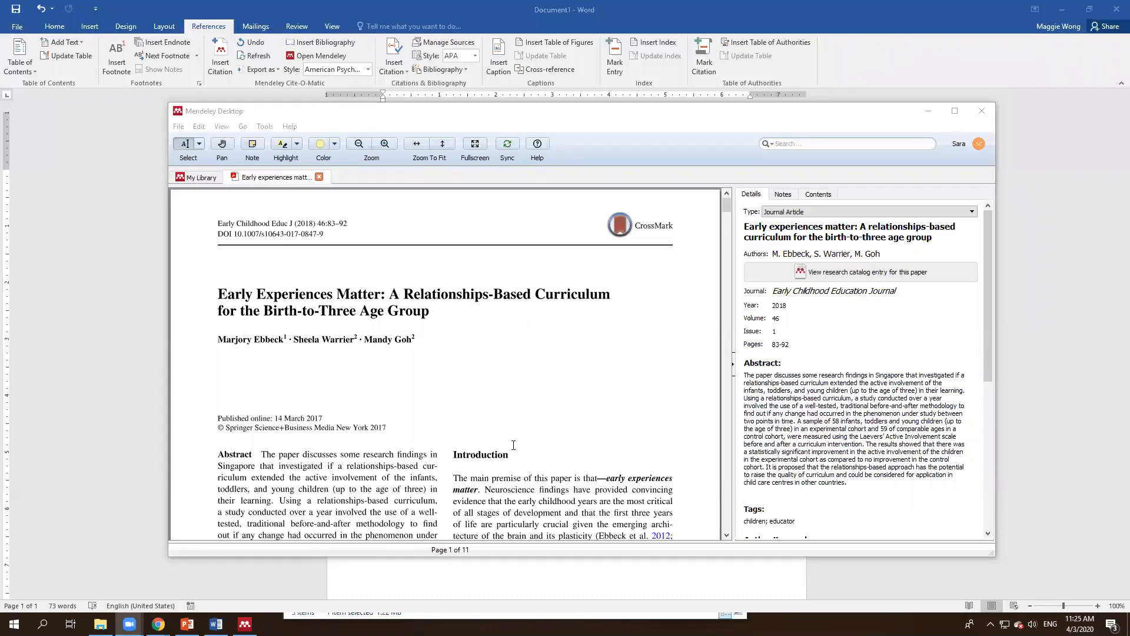
pyautogui.click(326, 266)
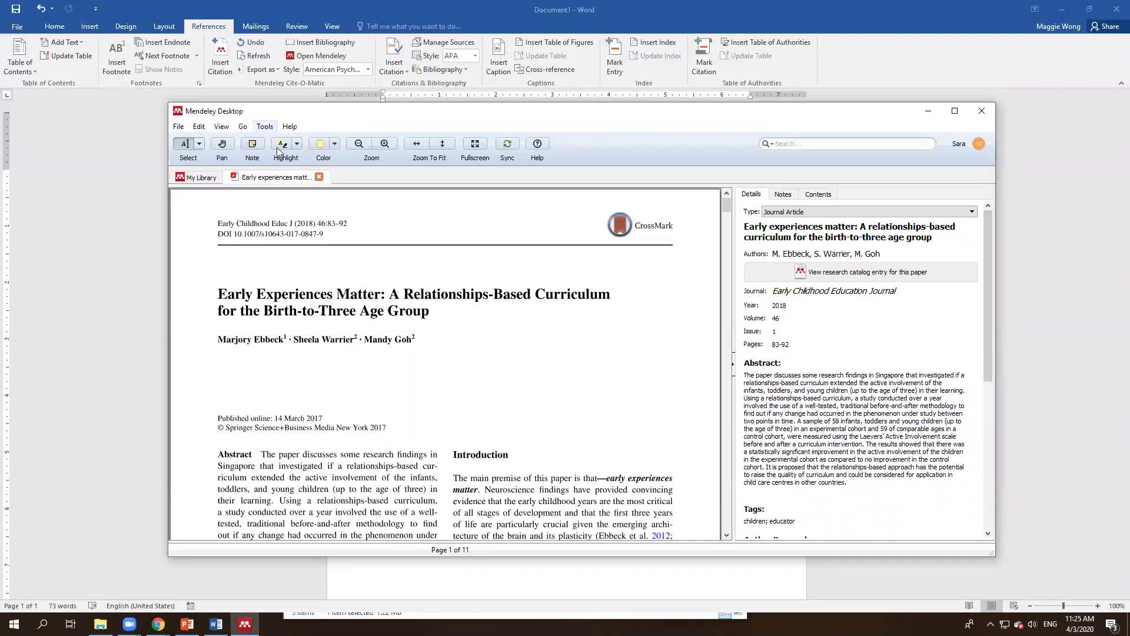
pyautogui.click(263, 127)
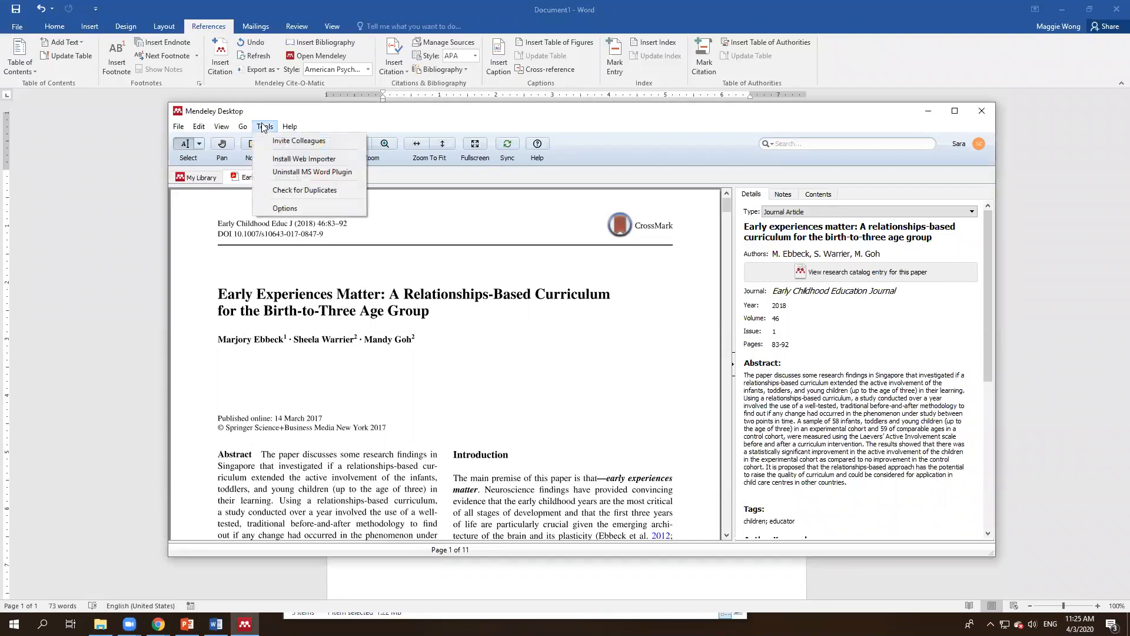
pyautogui.moveTo(234, 129)
pyautogui.moveTo(181, 128)
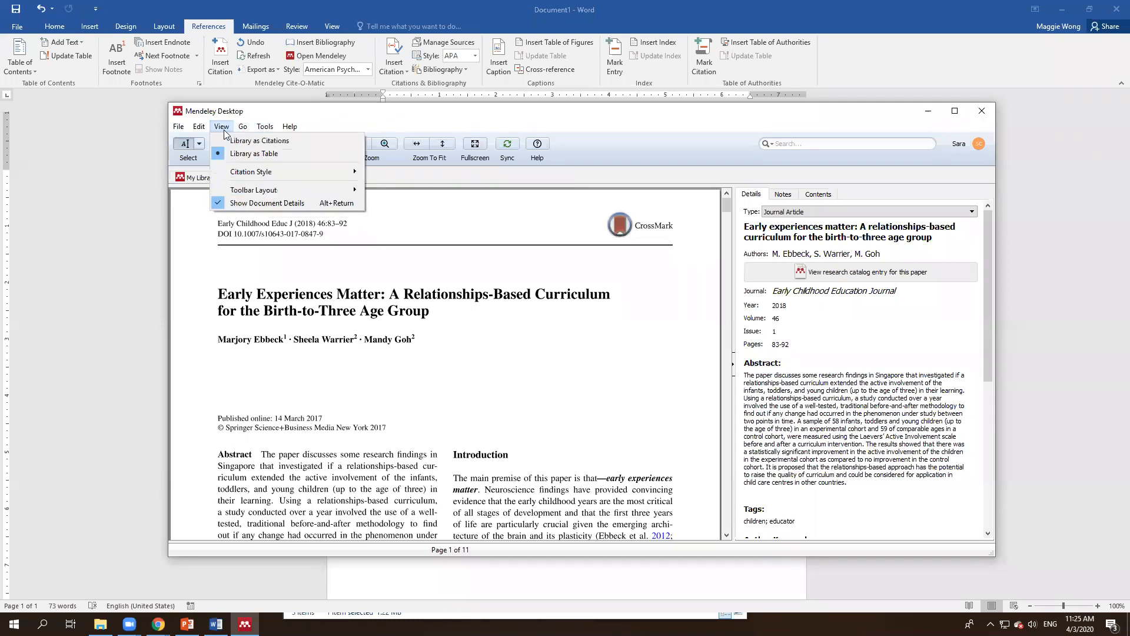
pyautogui.moveTo(240, 178)
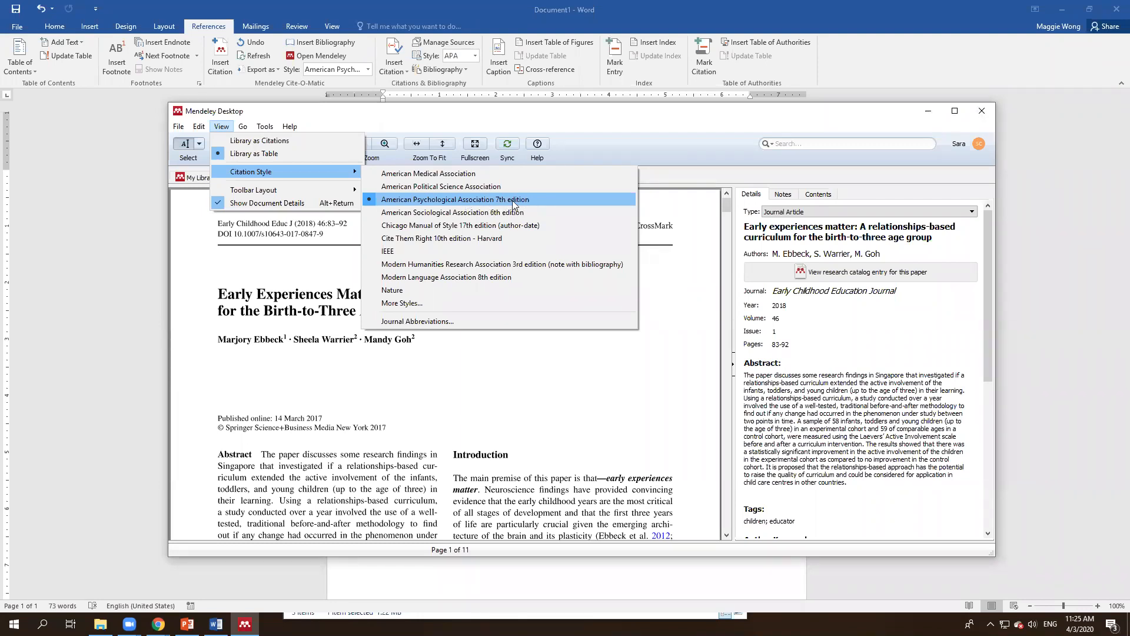
pyautogui.press('Down')
pyautogui.press('Down')
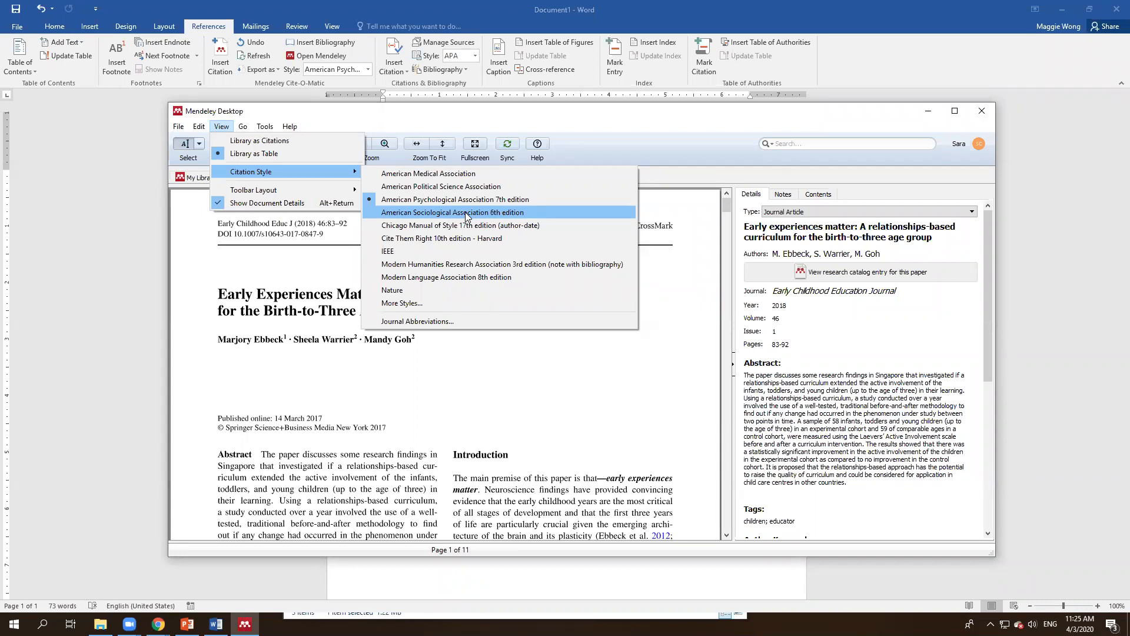
# Step: Keep APA 7th edition, then close the Ebbeck PDF tab to return to All Documents
pyautogui.click(462, 200)
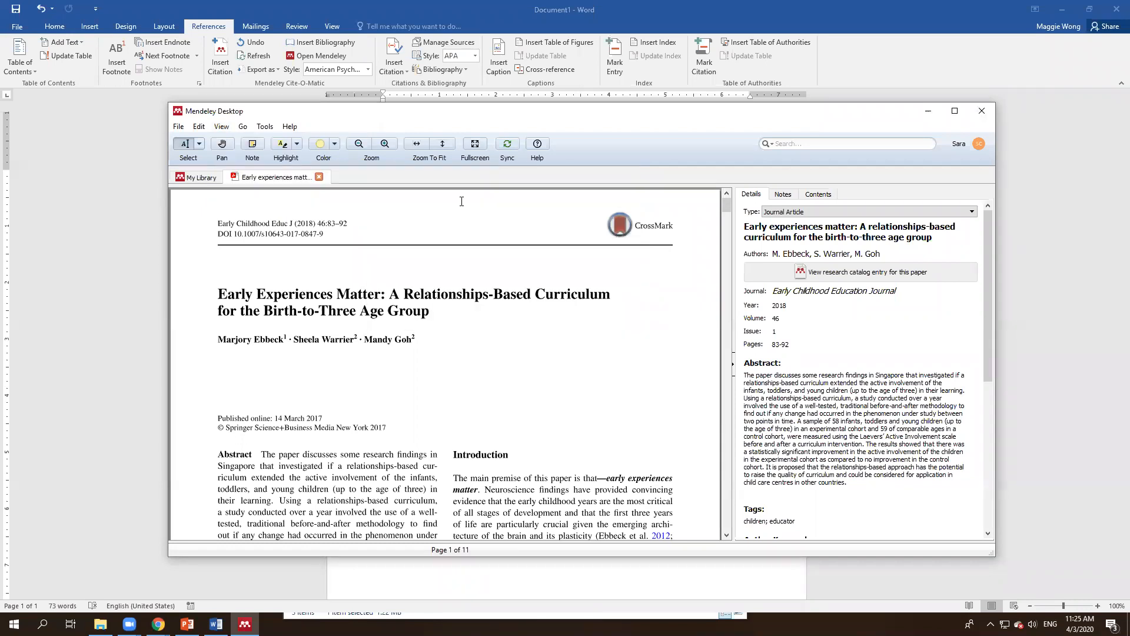
pyautogui.click(75, 378)
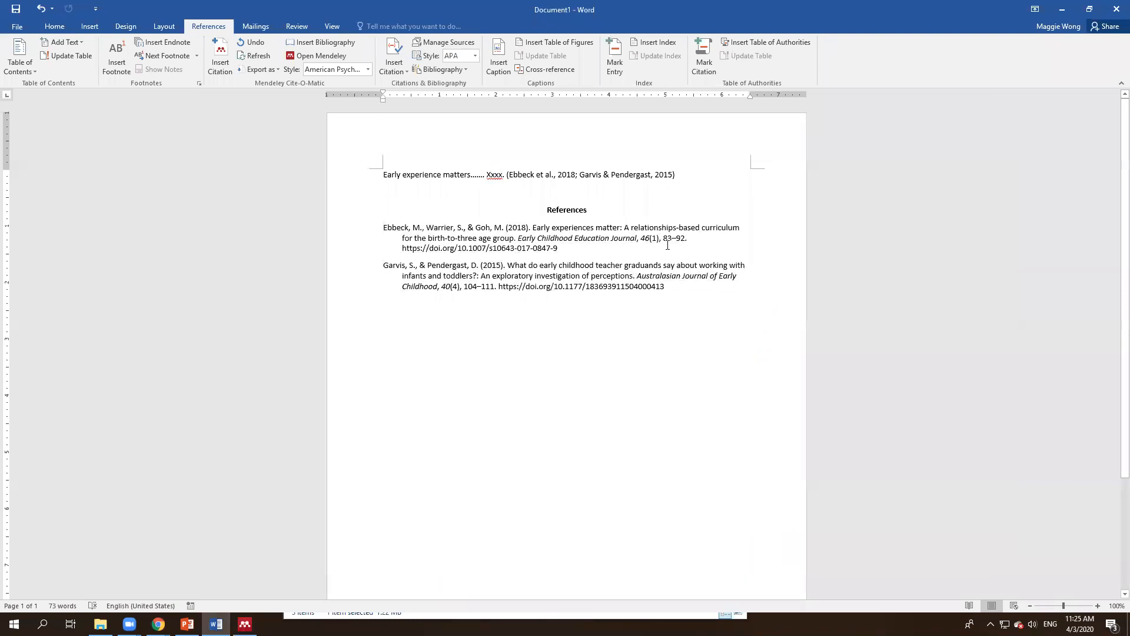
pyautogui.hotkey('alt', 'Tab')
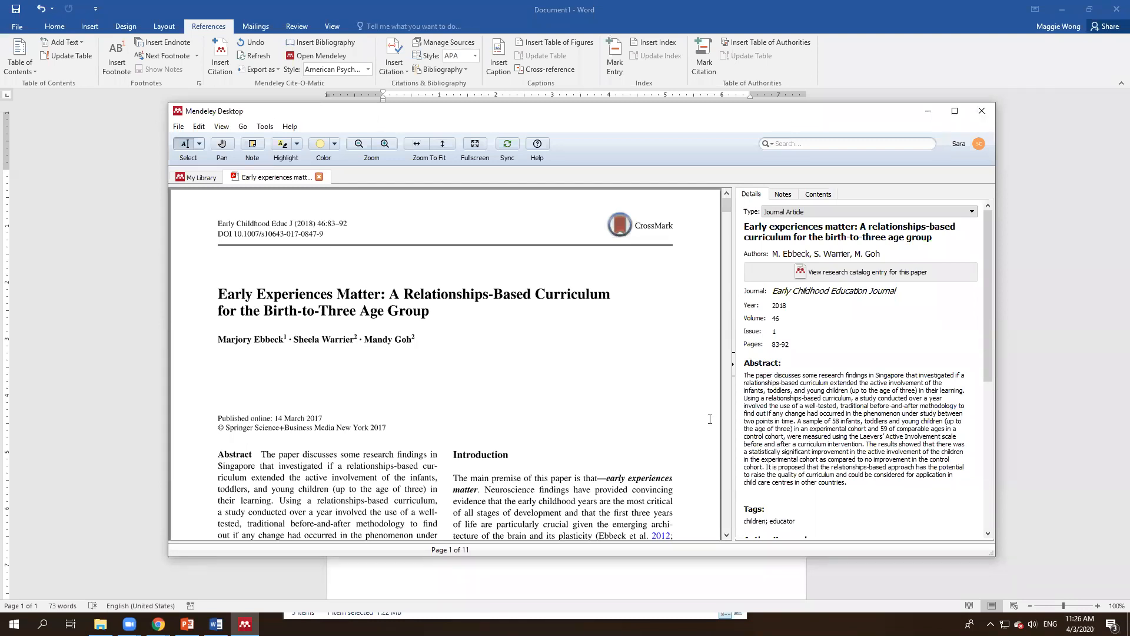
pyautogui.click(318, 176)
pyautogui.moveTo(268, 219); pyautogui.dragTo(268, 297)
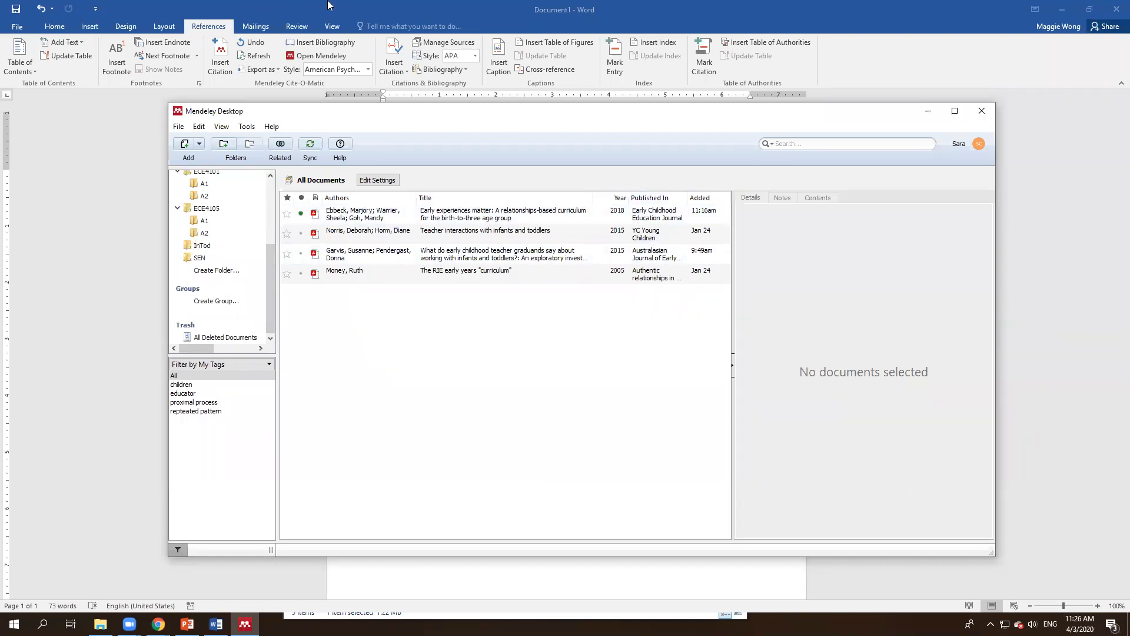
# Step: Create the ECE4105 group, enter an invitee's e-mail address, and skip the invite step
pyautogui.click(213, 301)
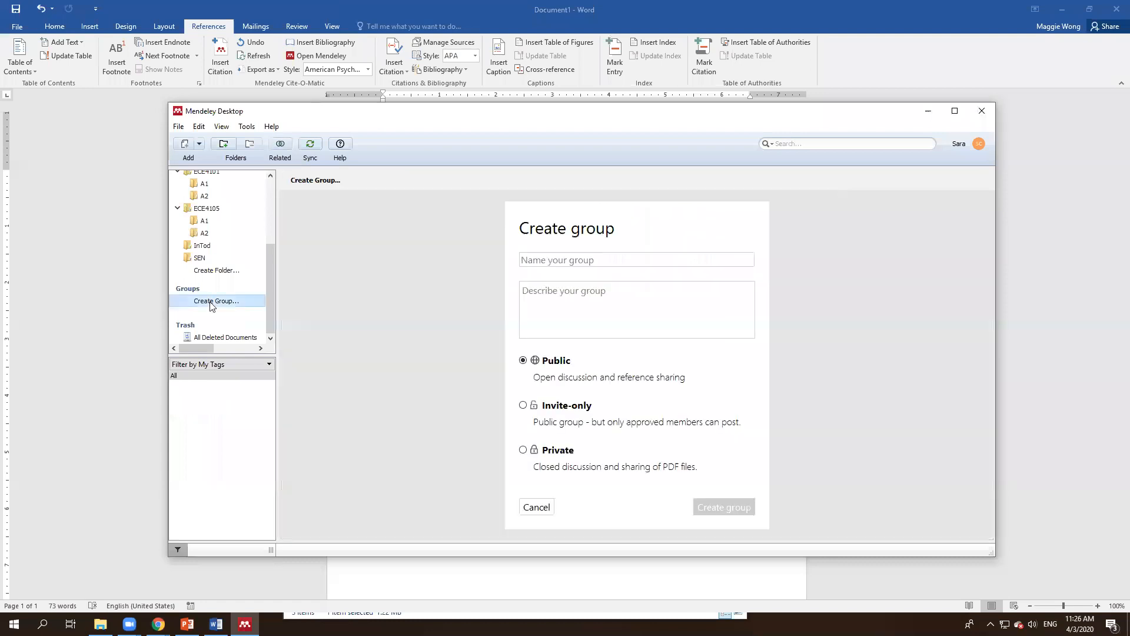
pyautogui.click(612, 258)
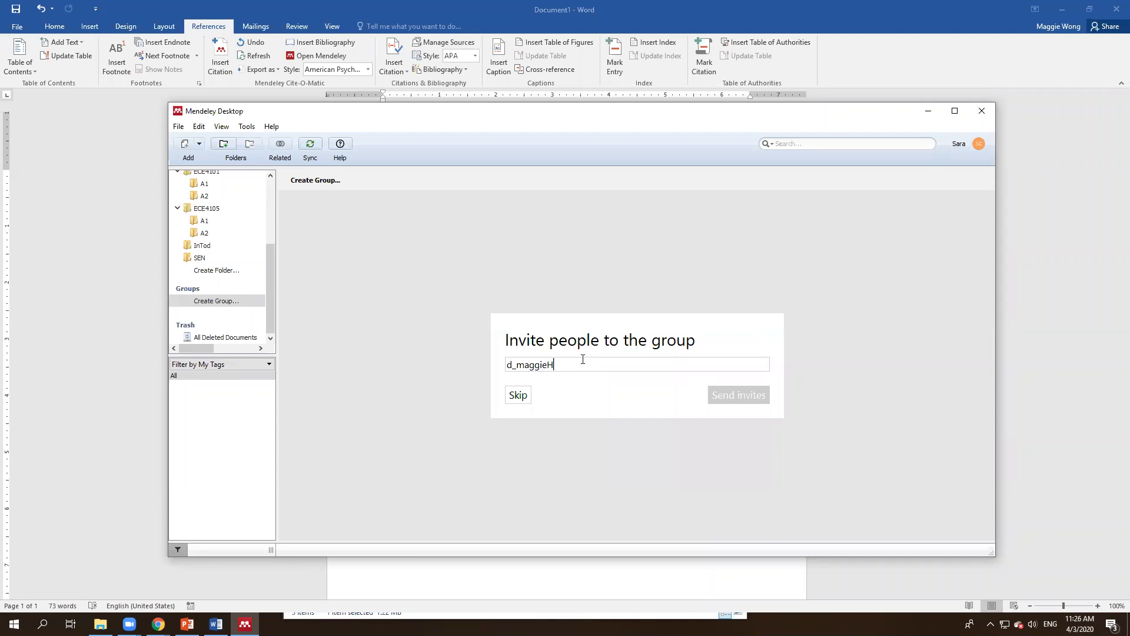
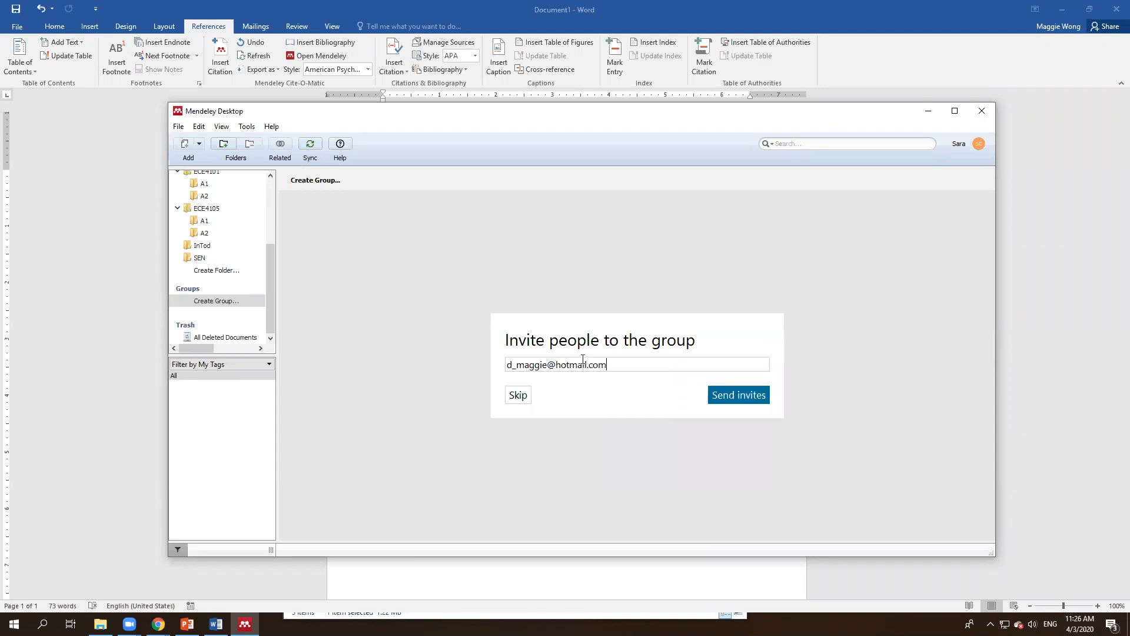
pyautogui.click(753, 394)
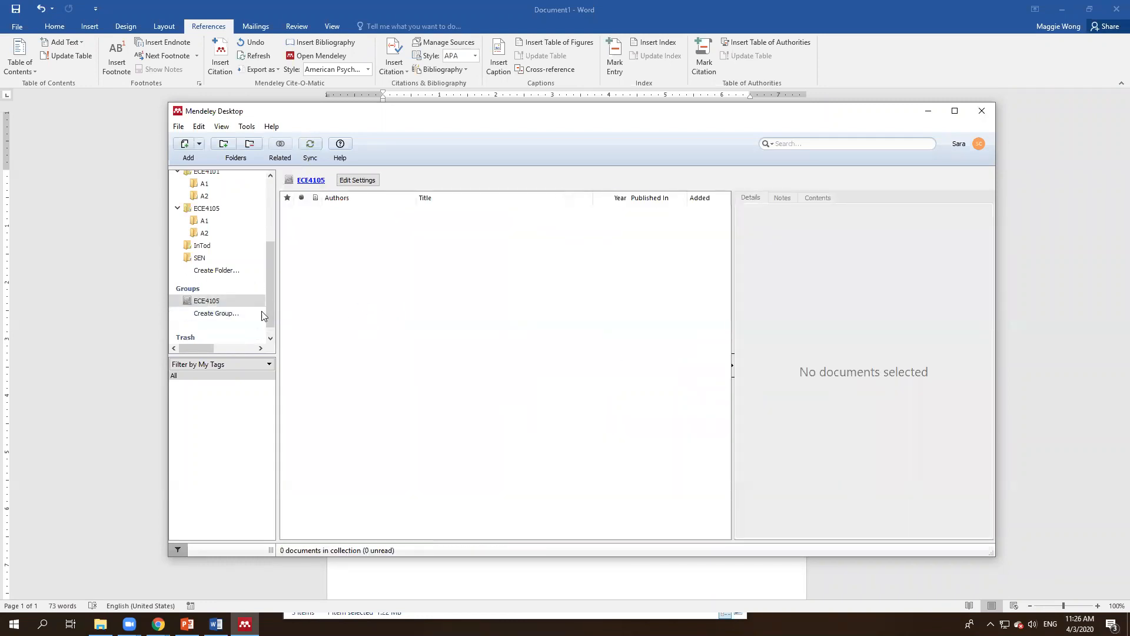
# Step: Add a new folder named A1 inside the ECE4105 group
pyautogui.doubleClick(208, 301)
pyautogui.rightClick(207, 301)
pyautogui.click(248, 298)
pyautogui.rightClick(237, 298)
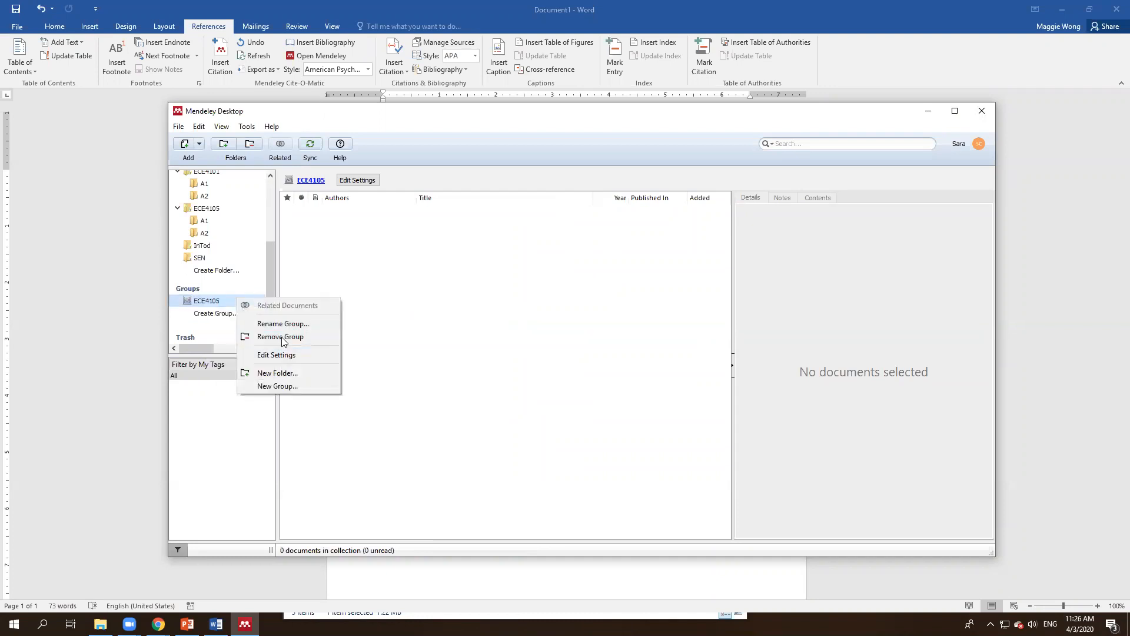
pyautogui.click(278, 373)
pyautogui.write('A1')
pyautogui.click(286, 306)
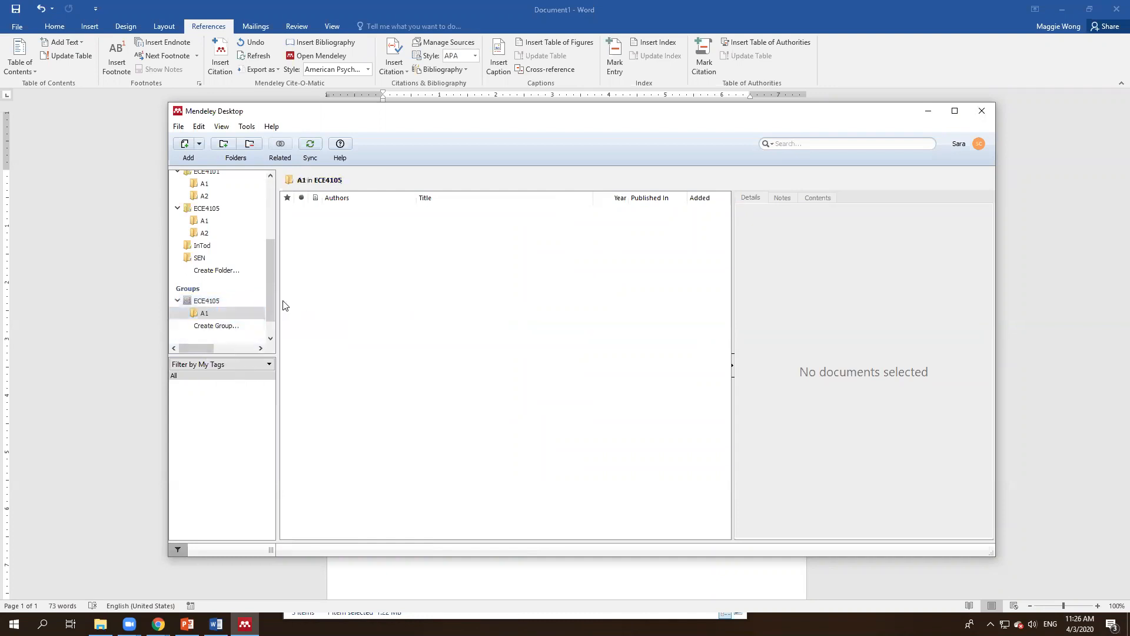
# Step: Drag the early childhood graduands paper from All Documents toward folder A1
pyautogui.click(206, 301)
pyautogui.scroll(3, 233, 285)
pyautogui.click(213, 219)
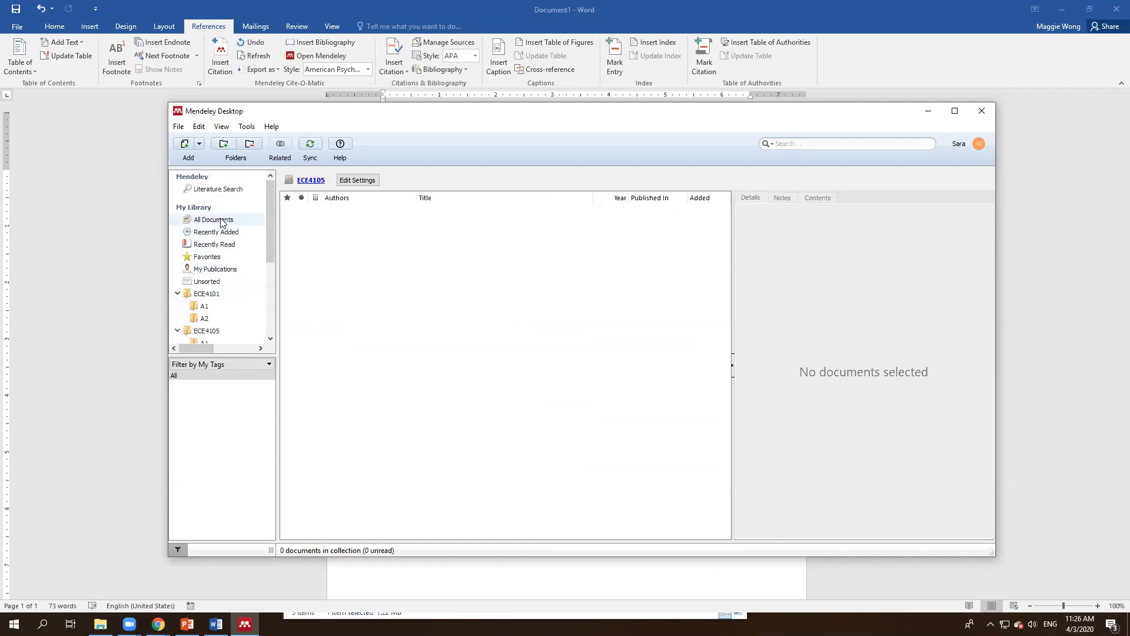
pyautogui.scroll(-3, 232, 277)
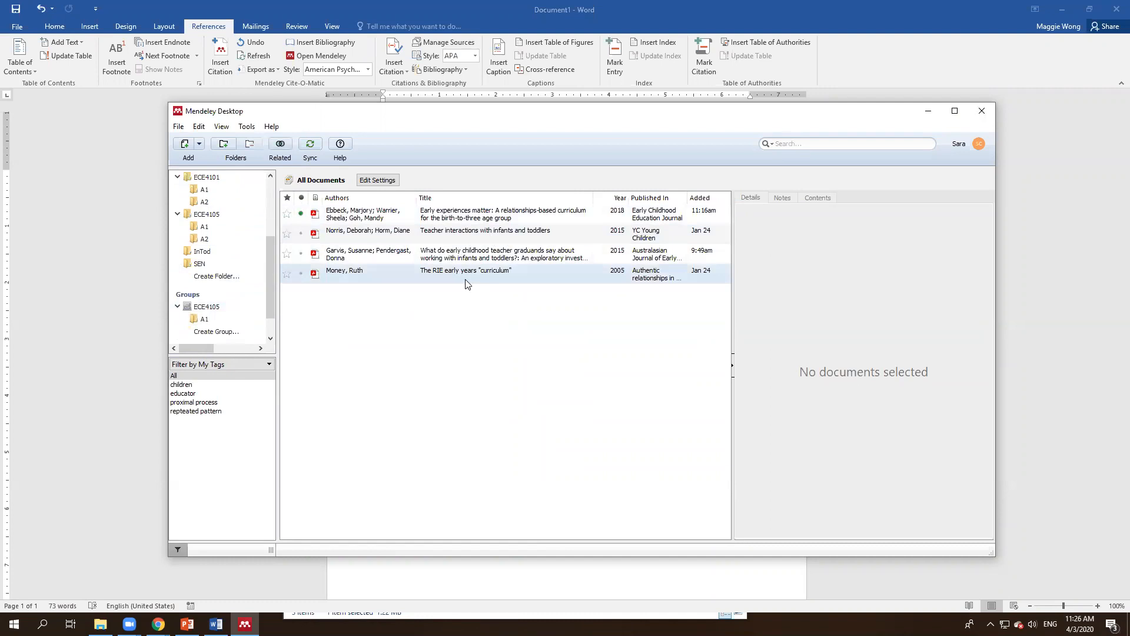
pyautogui.moveTo(471, 254); pyautogui.dragTo(227, 319)
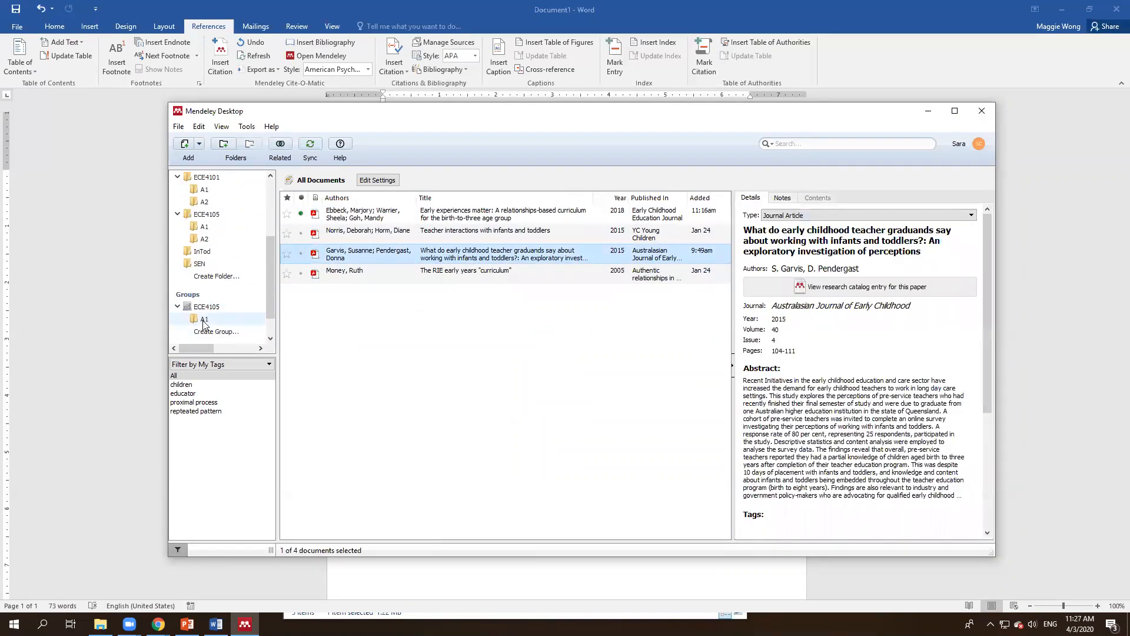
# Step: Confirm the Garvis 2015 paper is in ECE4105 > A1 and bring up the Mendeley web library in Chrome
pyautogui.click(203, 321)
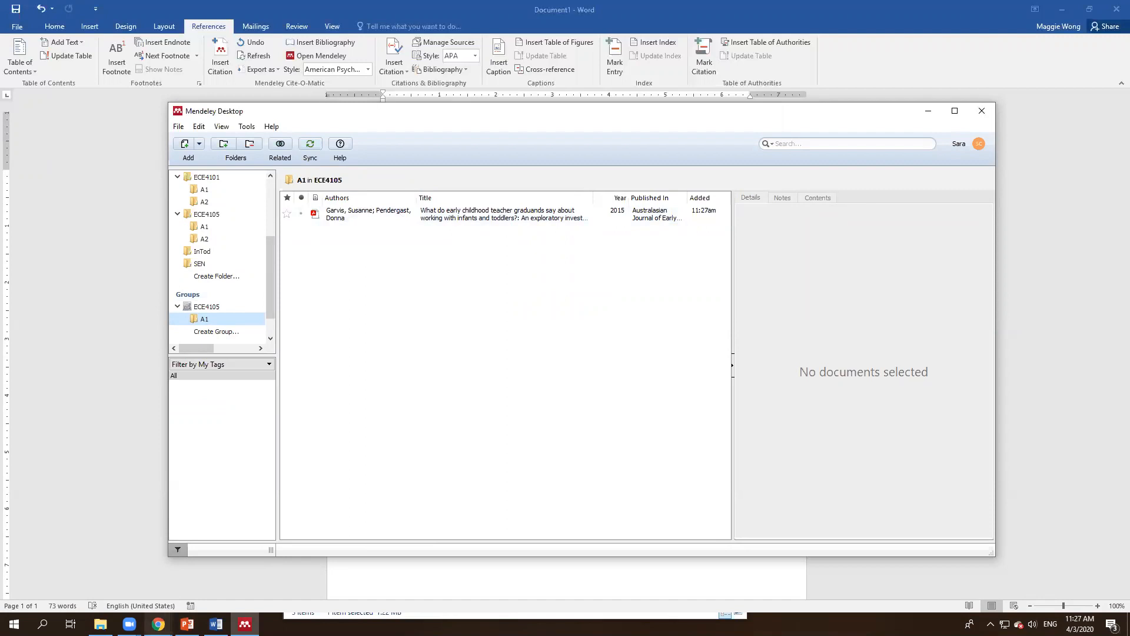
pyautogui.click(158, 624)
pyautogui.click(210, 584)
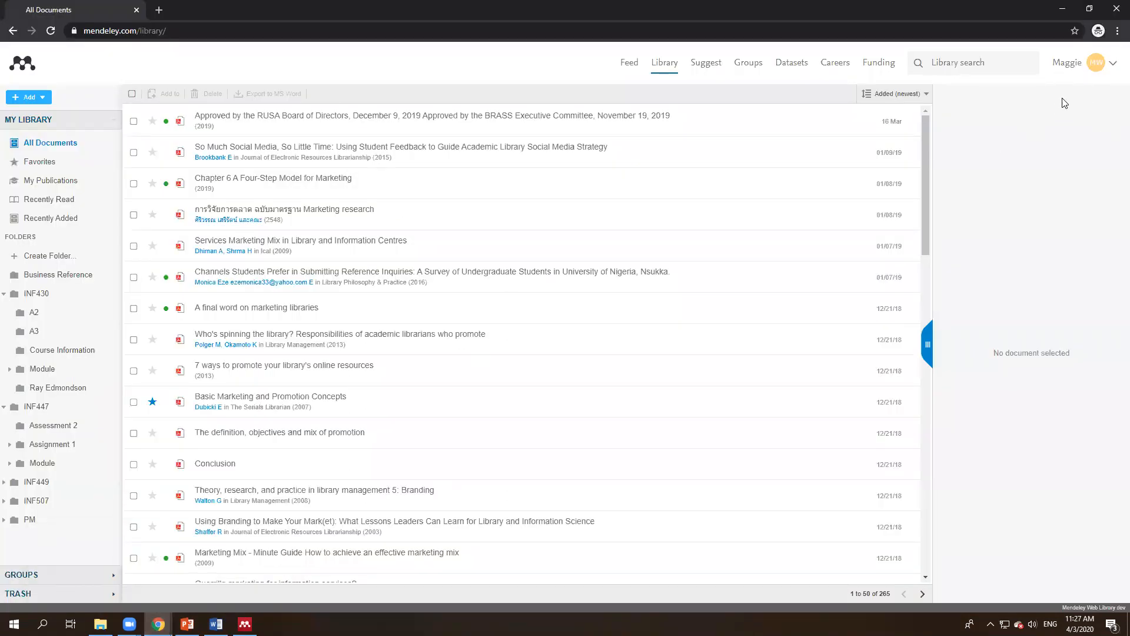
# Step: Accept the ECE4105 group invitation on Mendeley Web's Groups page and go back to Library
pyautogui.click(1113, 68)
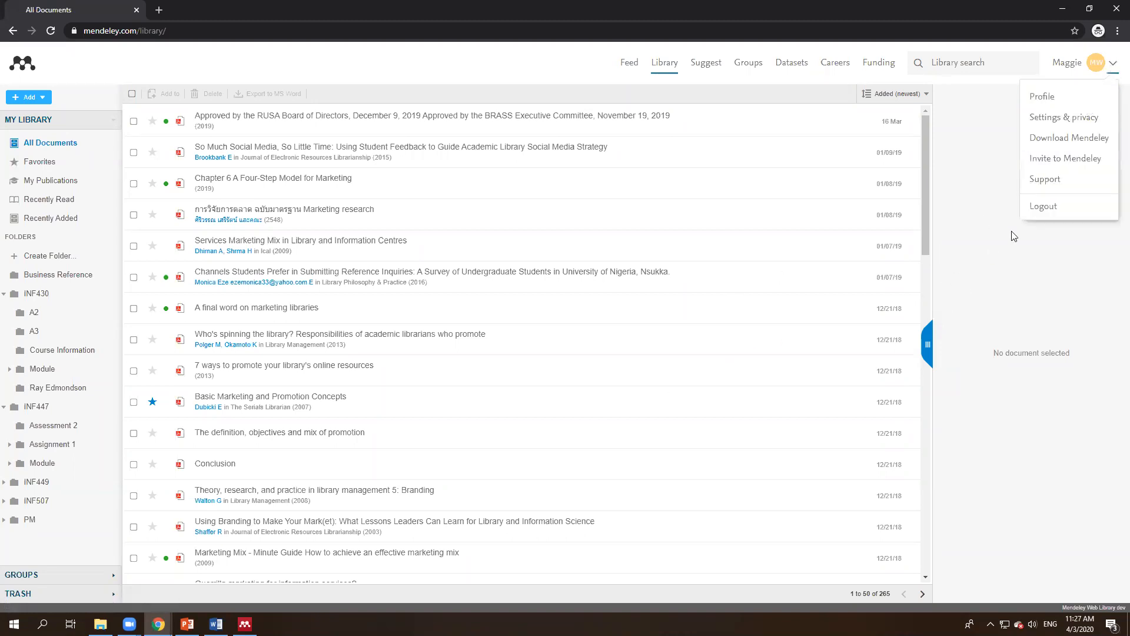
pyautogui.click(748, 62)
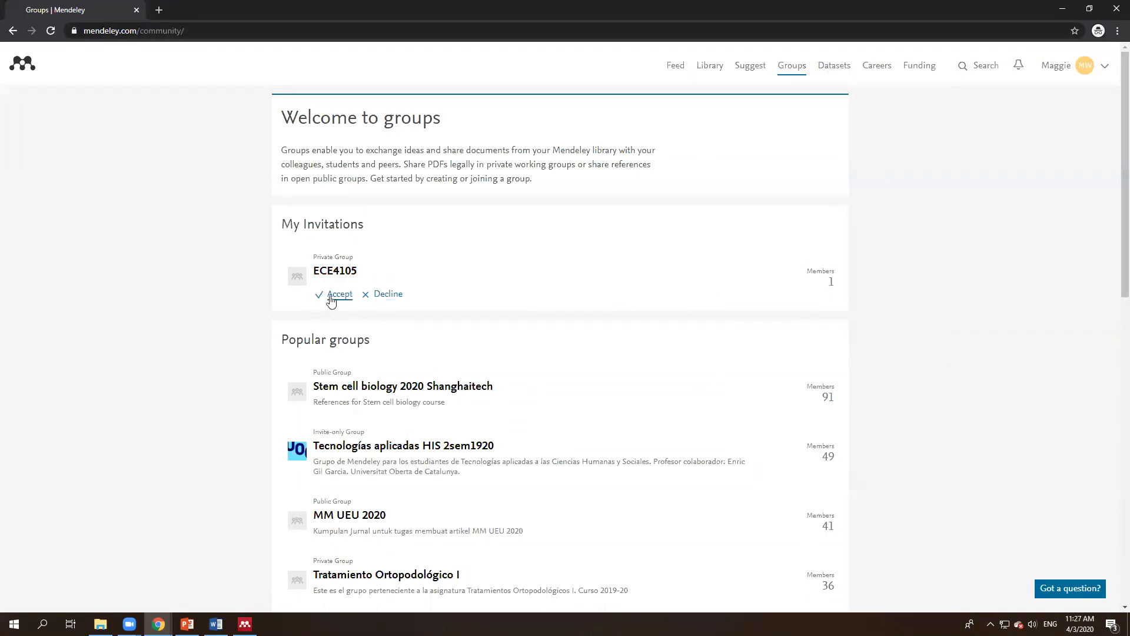
pyautogui.moveTo(283, 342); pyautogui.dragTo(392, 345)
pyautogui.click(394, 345)
pyautogui.click(337, 298)
pyautogui.click(711, 69)
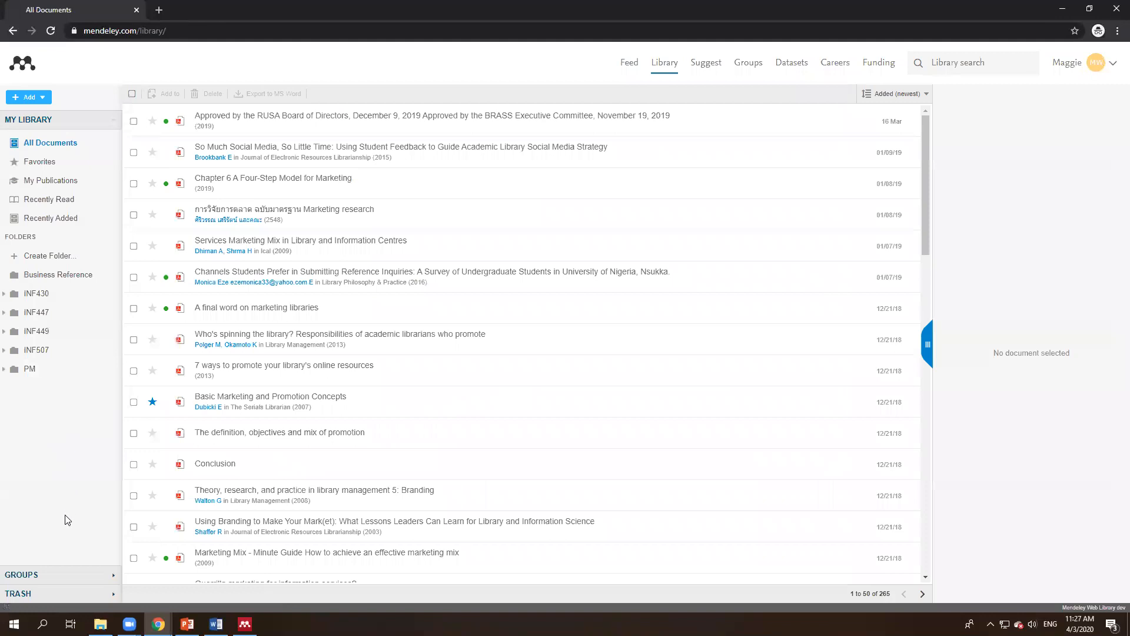
# Step: Open the still-empty ECE4105 group in the web sidebar, then return to Mendeley Desktop
pyautogui.click(47, 576)
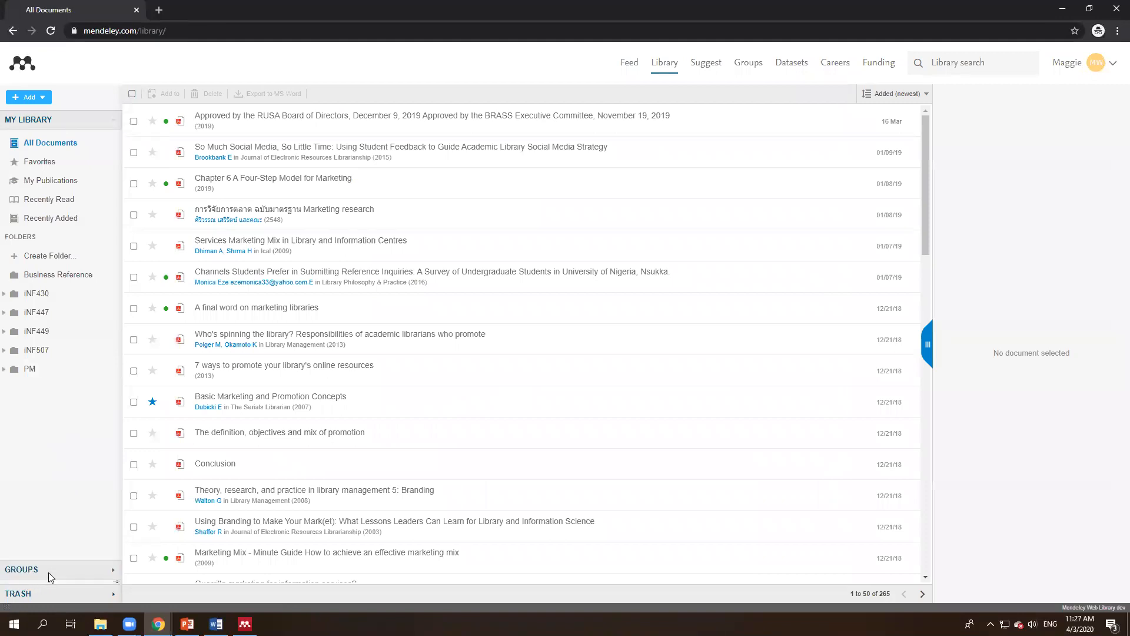
pyautogui.click(50, 400)
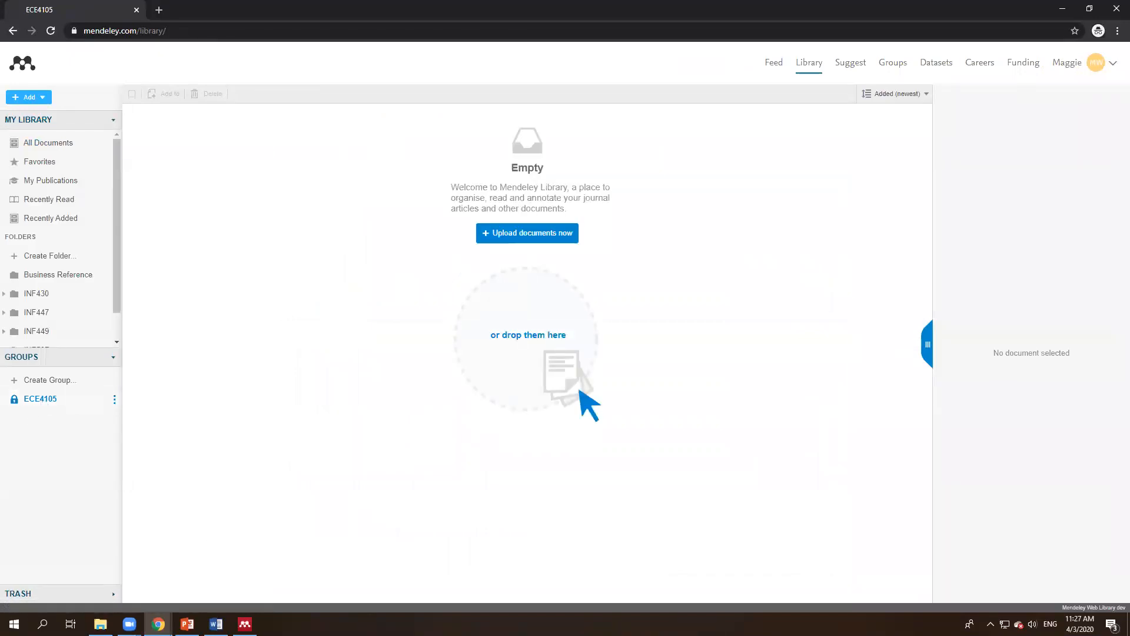
pyautogui.click(245, 624)
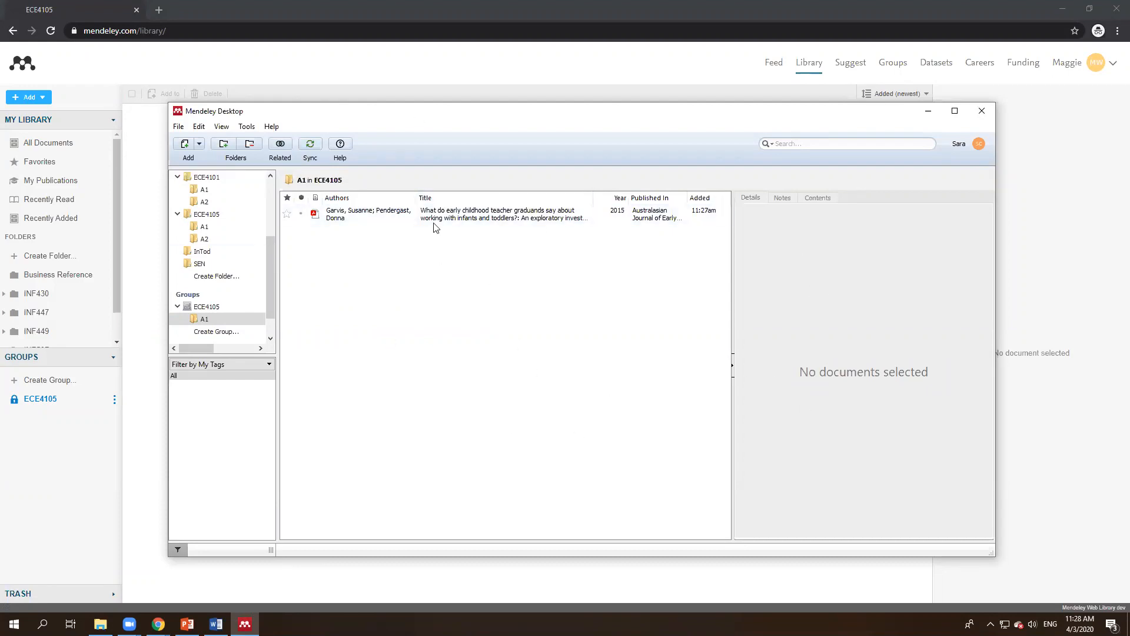
# Step: Sync Mendeley Desktop so folder A1 and the Garvis paper upload to the web group
pyautogui.click(309, 147)
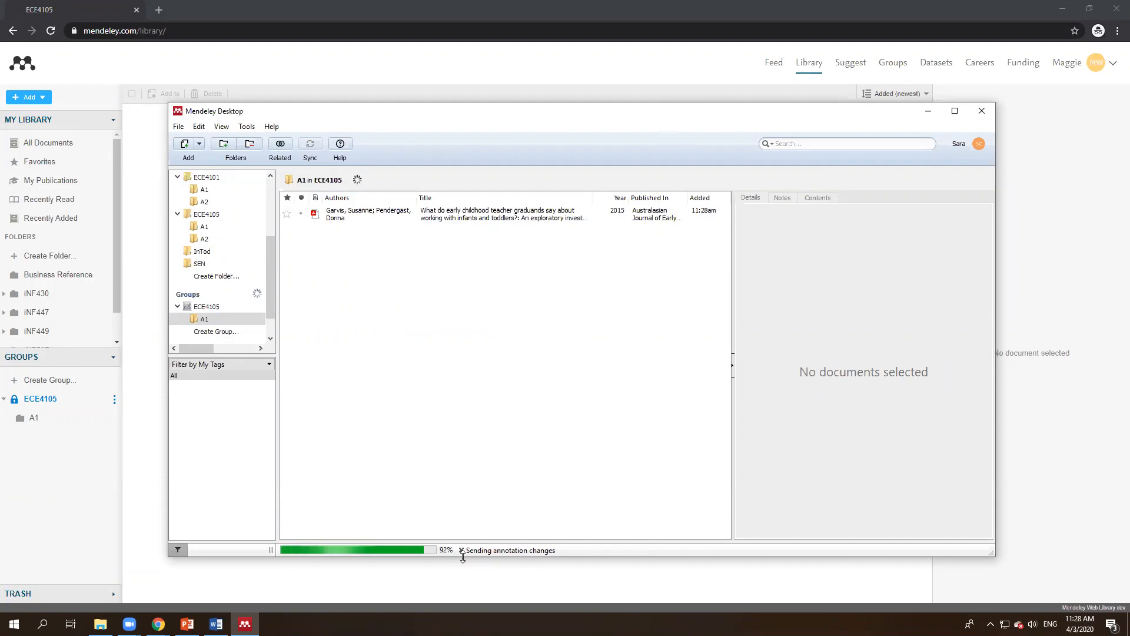
# Step: Reload the ECE4105 group page and open the Garvis 2015 paper in the web PDF viewer
pyautogui.click(150, 489)
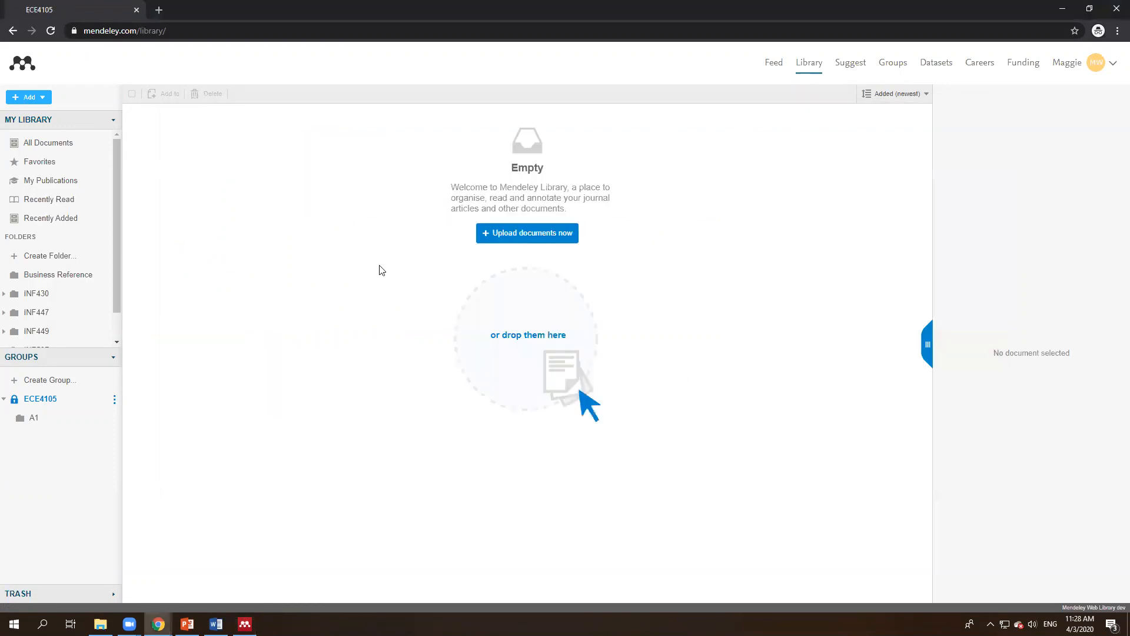
pyautogui.press('F5')
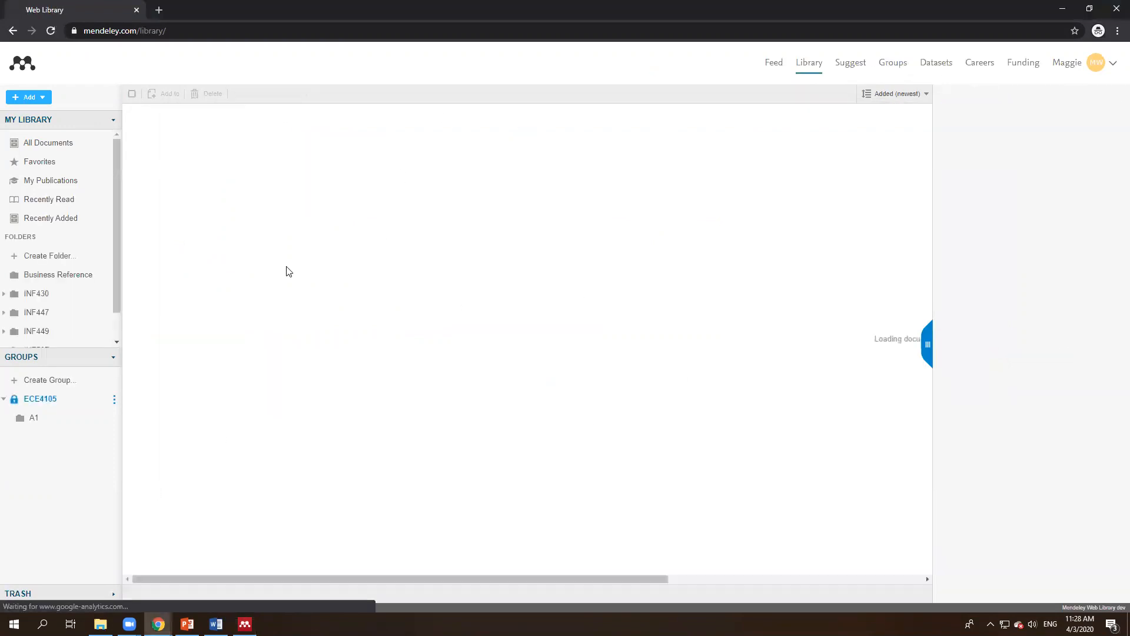
pyautogui.click(317, 117)
pyautogui.doubleClick(320, 123)
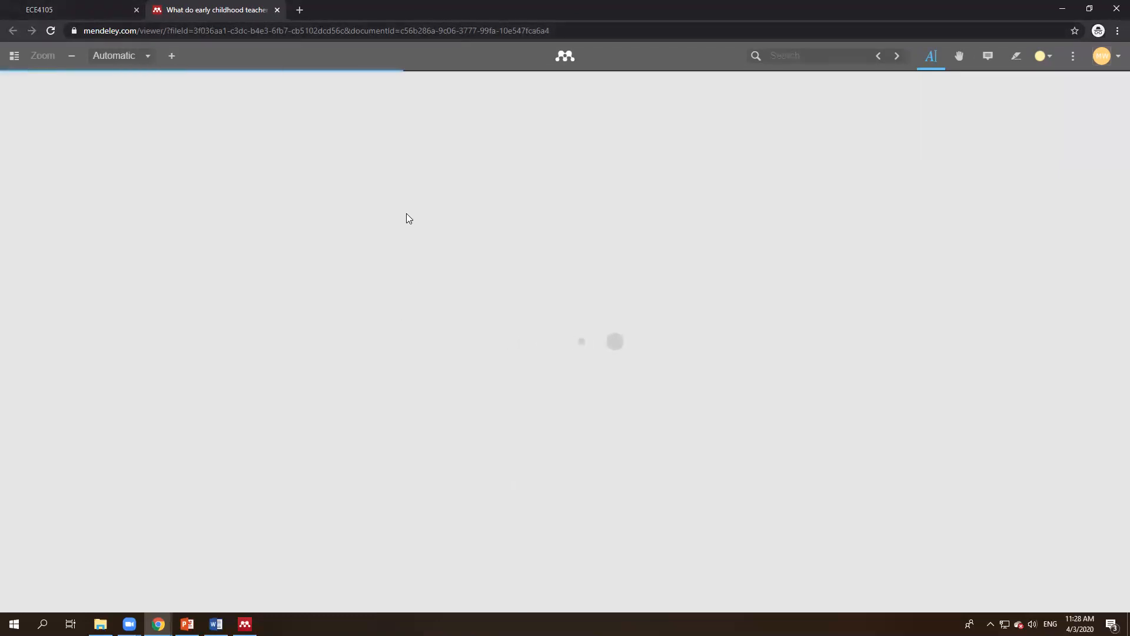
# Step: Highlight the abstract passage about partial knowledge in yellow
pyautogui.scroll(-2, 467, 422)
pyautogui.scroll(2, 401, 409)
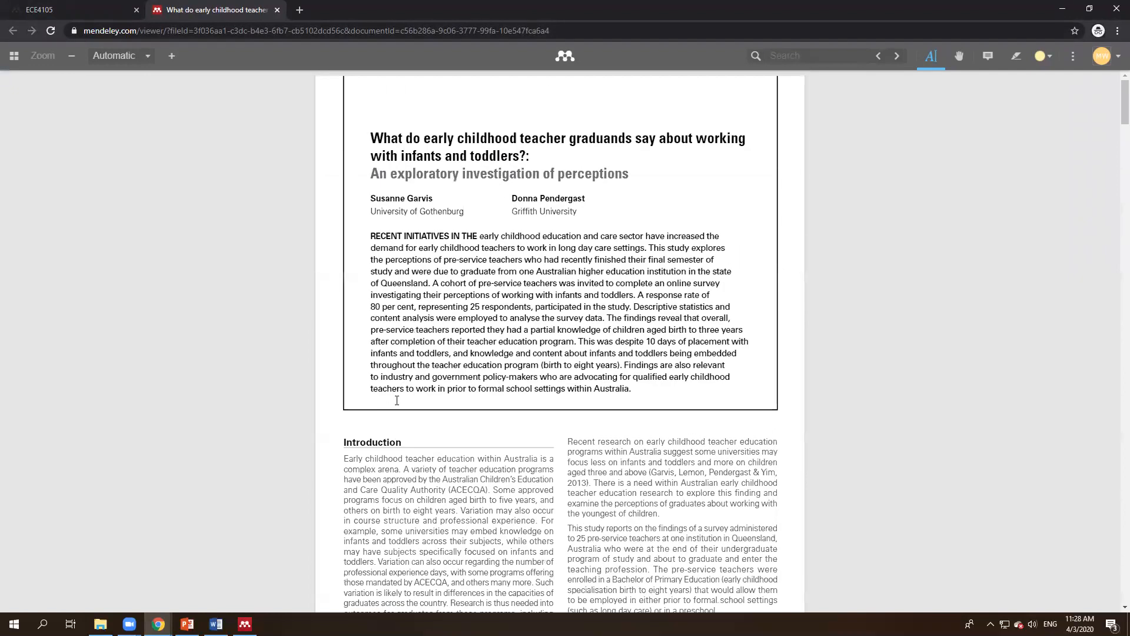
pyautogui.scroll(-1, 358, 458)
pyautogui.moveTo(346, 379); pyautogui.dragTo(383, 392)
pyautogui.click(383, 392)
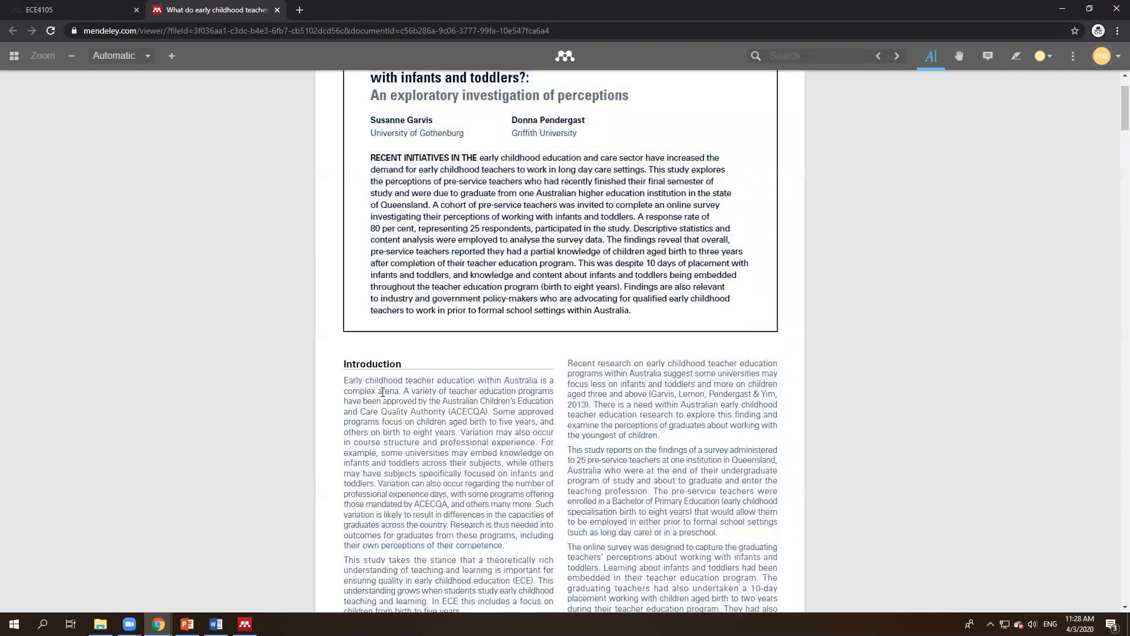
pyautogui.moveTo(457, 397); pyautogui.dragTo(464, 431)
pyautogui.click(366, 427)
pyautogui.moveTo(367, 427)
pyautogui.mouseDown()
pyautogui.moveTo(439, 431)
pyautogui.moveTo(453, 443)
pyautogui.moveTo(428, 448)
pyautogui.moveTo(487, 455)
pyautogui.moveTo(381, 422)
pyautogui.moveTo(393, 425)
pyautogui.mouseUp()
pyautogui.moveTo(502, 456)
pyautogui.mouseDown()
pyautogui.moveTo(446, 408)
pyautogui.moveTo(382, 377)
pyautogui.moveTo(396, 399)
pyautogui.moveTo(352, 389)
pyautogui.moveTo(360, 383)
pyautogui.mouseUp()
pyautogui.click(354, 390)
pyautogui.click(442, 250)
pyautogui.moveTo(442, 251); pyautogui.dragTo(644, 263)
pyautogui.scroll(1, 382, 74)
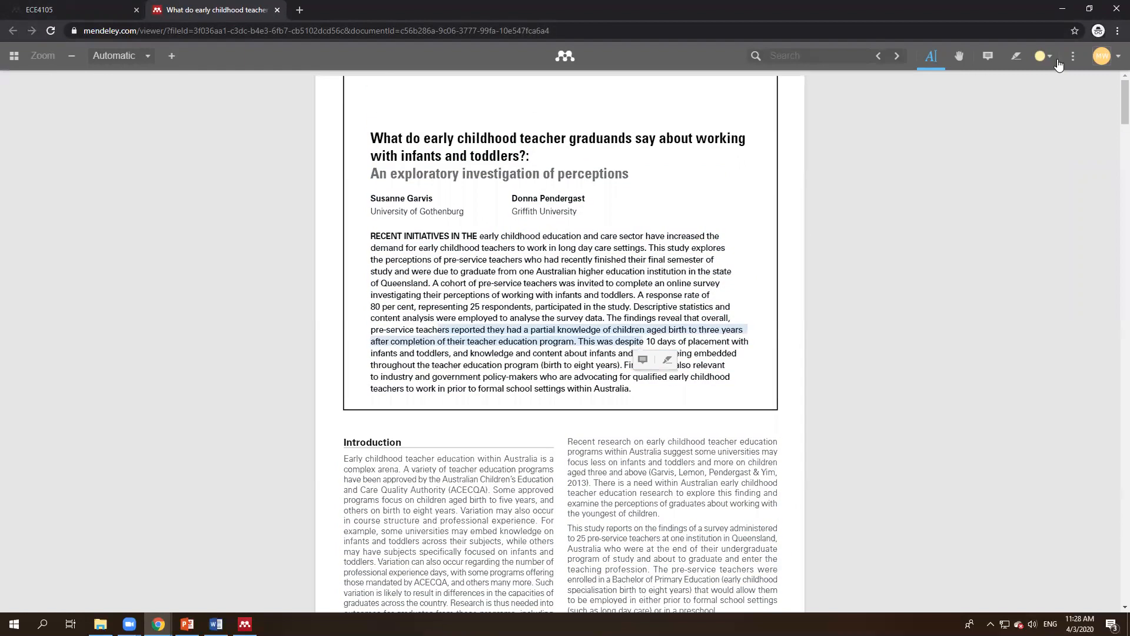
pyautogui.click(1015, 62)
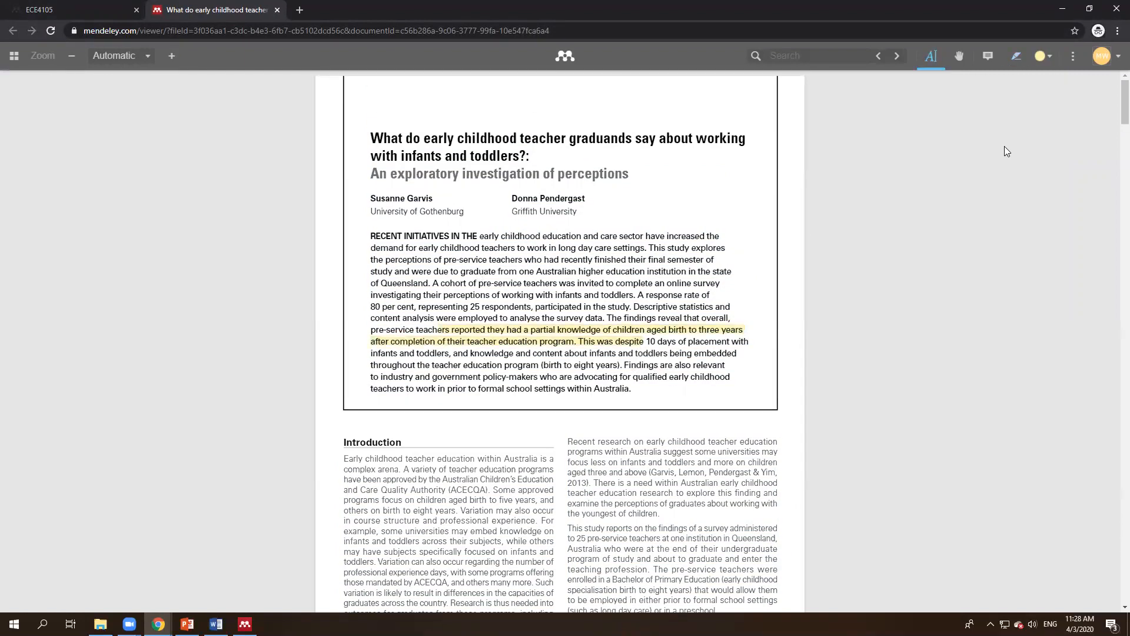
# Step: Attach the note 'This is useful!' beside the highlighted line
pyautogui.click(987, 57)
pyautogui.click(760, 340)
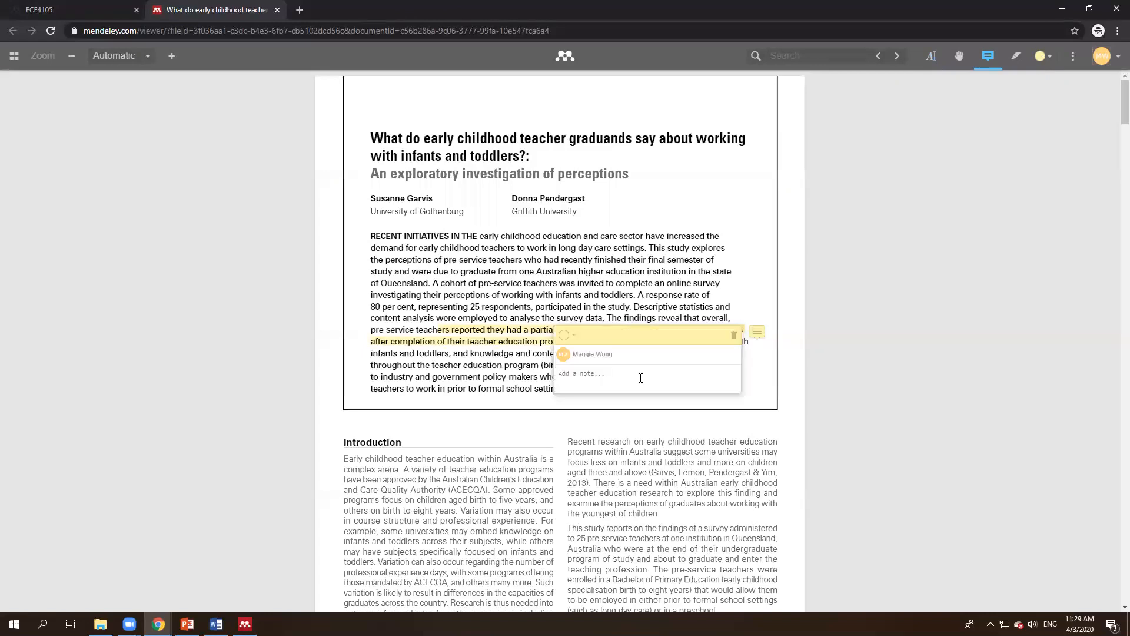
pyautogui.write('This is useful!')
pyautogui.click(620, 474)
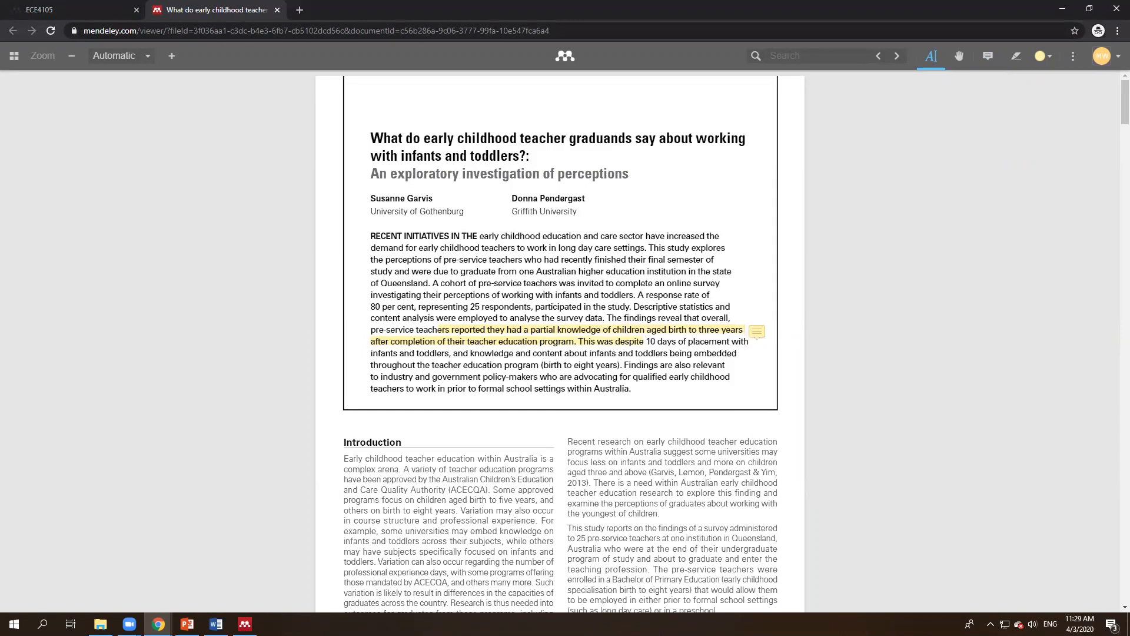
pyautogui.click(245, 624)
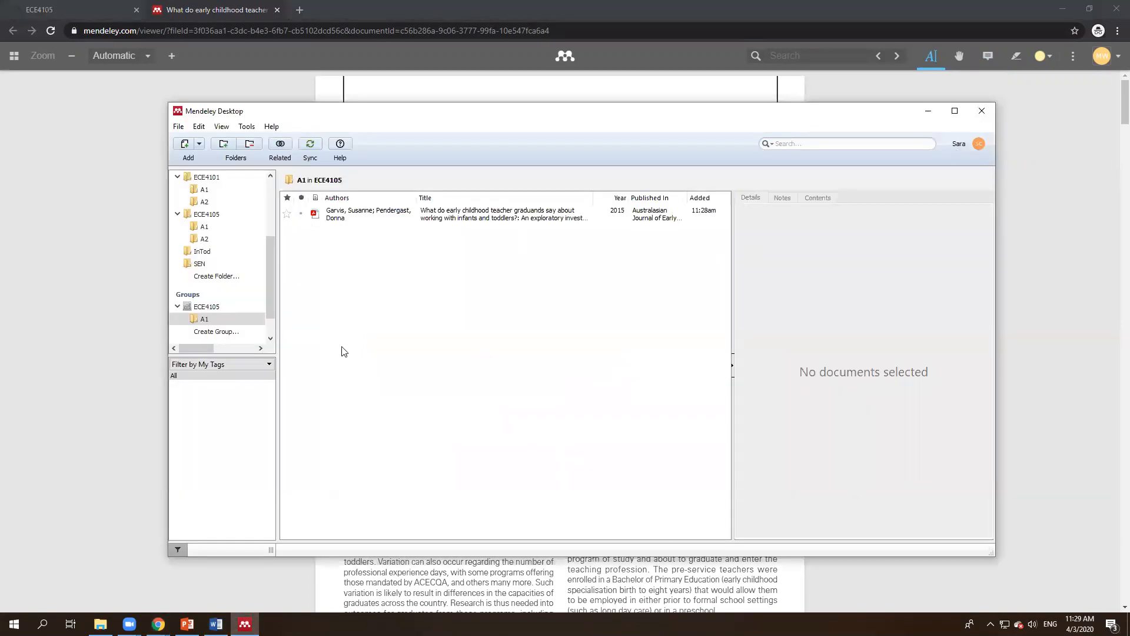
# Step: Sync to pull down the web annotations, open the Garvis PDF and inspect its existing yellow highlight
pyautogui.click(309, 151)
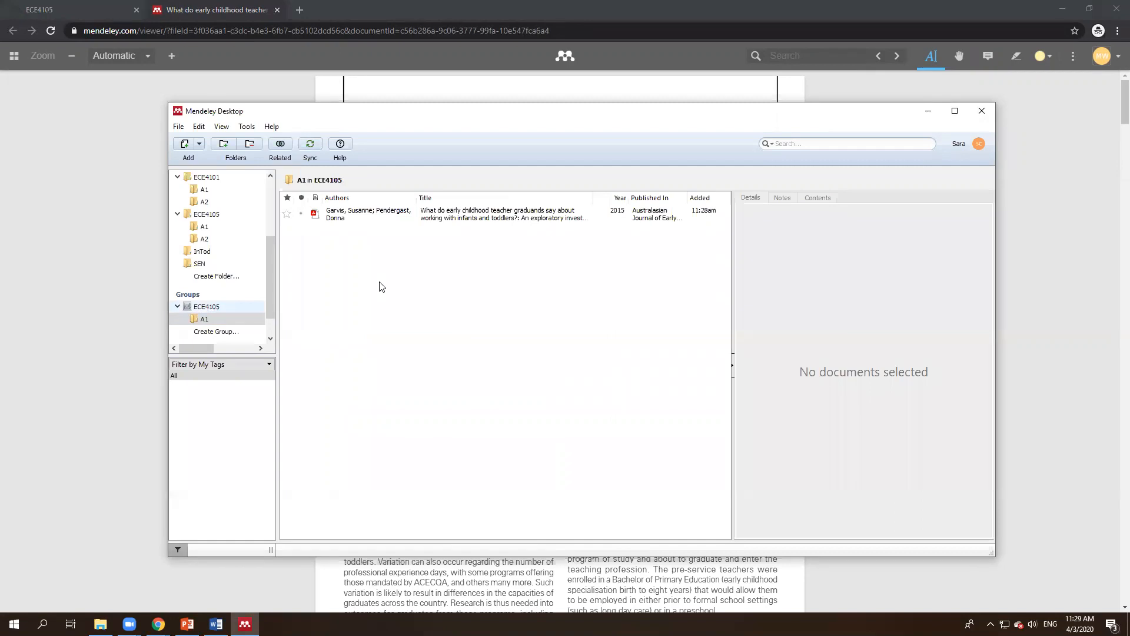
pyautogui.doubleClick(455, 214)
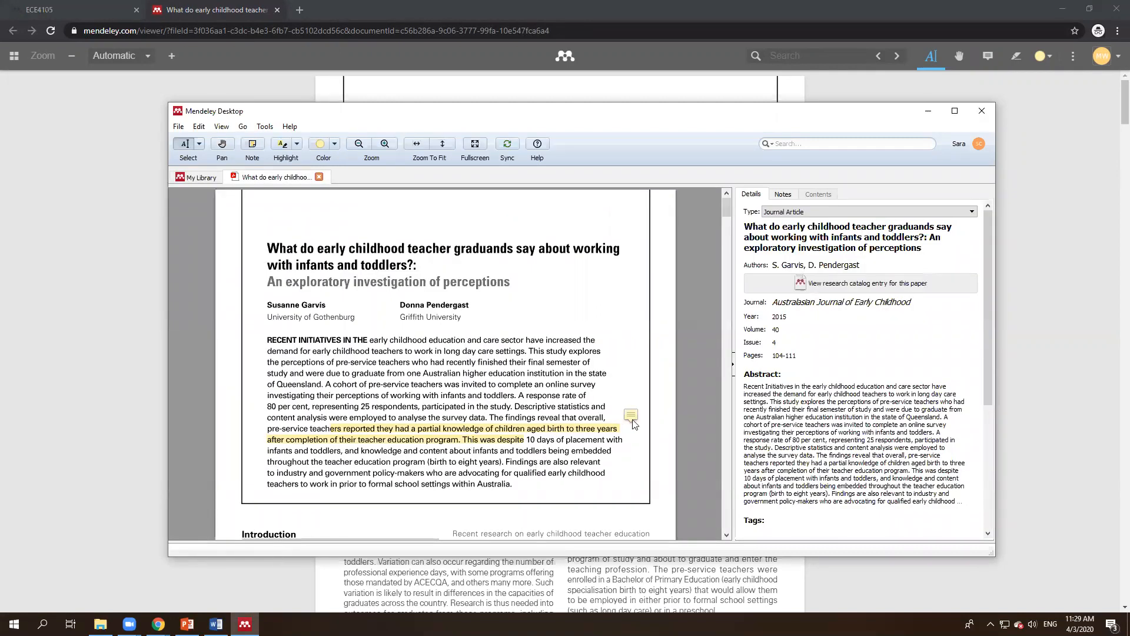
pyautogui.moveTo(636, 418)
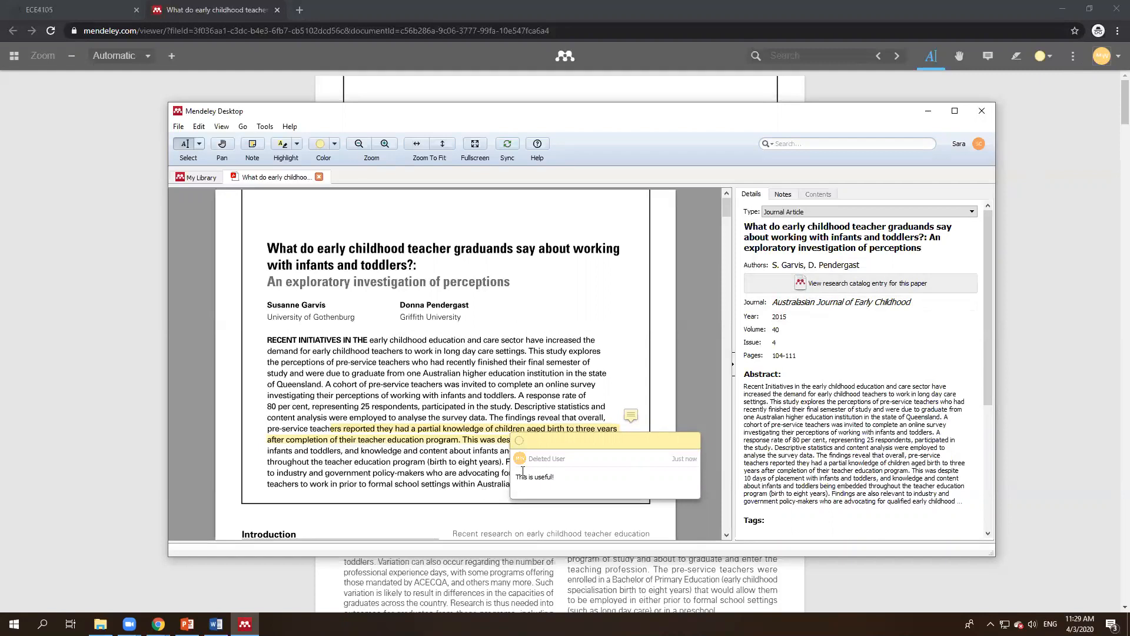
pyautogui.moveTo(559, 476); pyautogui.dragTo(523, 476)
pyautogui.click(476, 450)
pyautogui.click(394, 436)
pyautogui.click(582, 417)
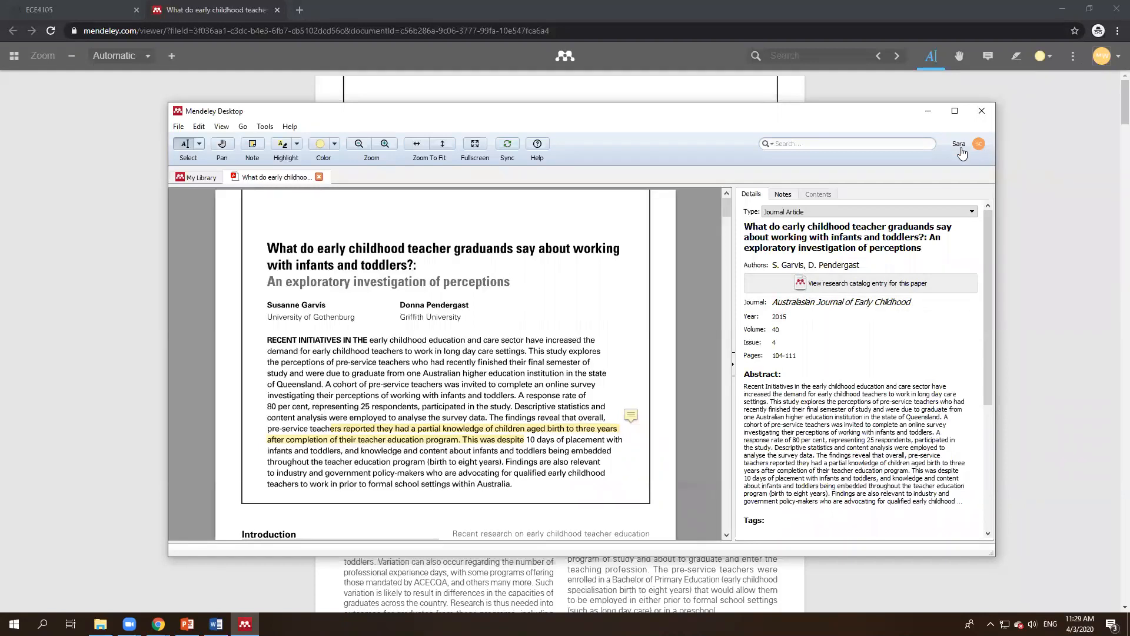
pyautogui.click(488, 428)
pyautogui.click(639, 421)
pyautogui.click(503, 433)
pyautogui.scroll(-2, 421, 399)
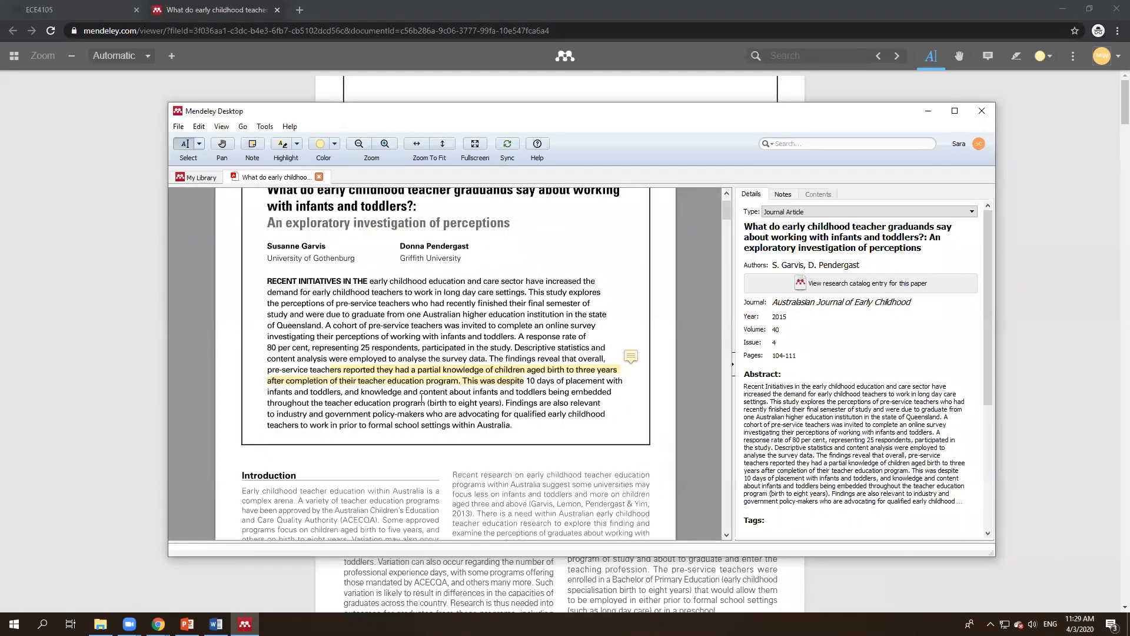
# Step: Highlight the 'Findings are also relevant…' policy-makers sentence, recolour it green, and sync
pyautogui.moveTo(509, 403); pyautogui.dragTo(605, 414)
pyautogui.click(440, 439)
pyautogui.click(532, 412)
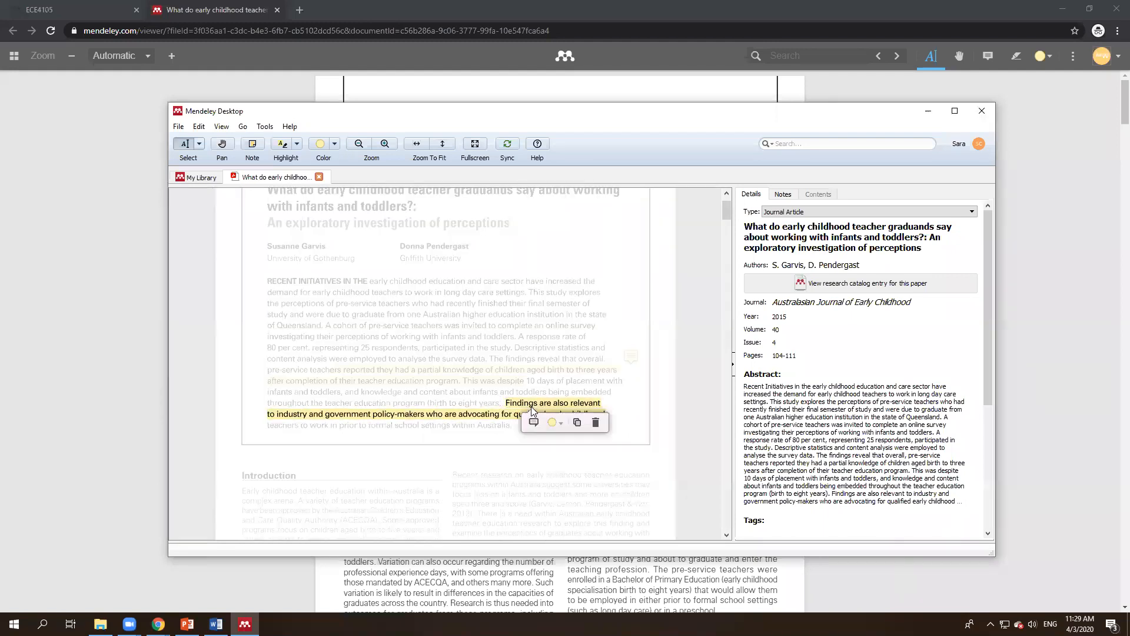
pyautogui.click(554, 423)
pyautogui.click(533, 441)
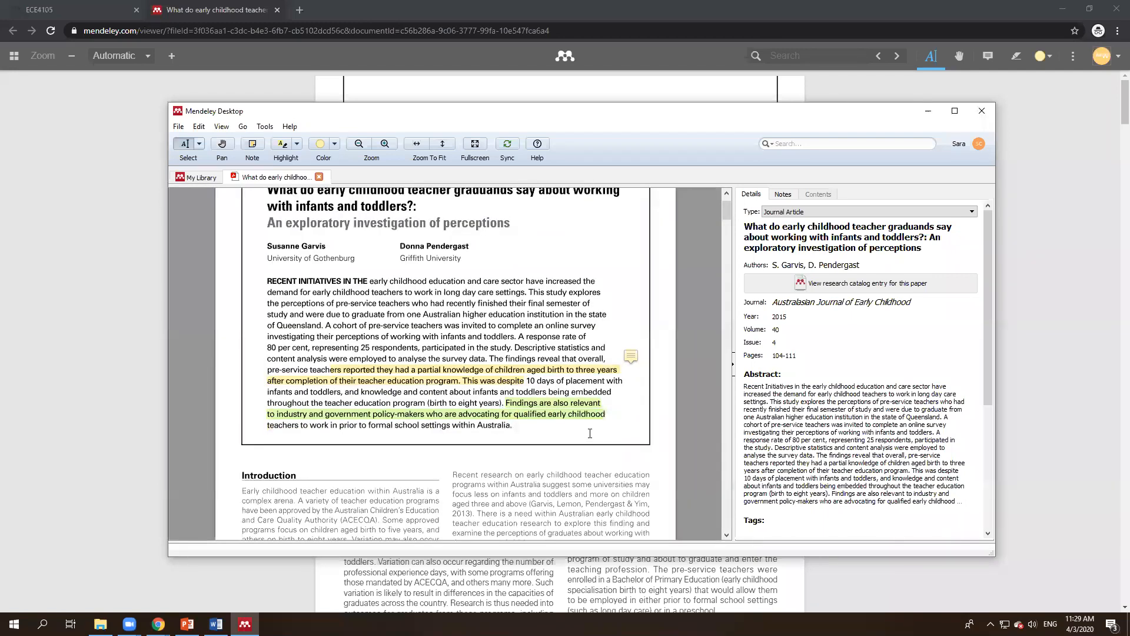
pyautogui.click(581, 416)
pyautogui.click(625, 417)
pyautogui.click(508, 147)
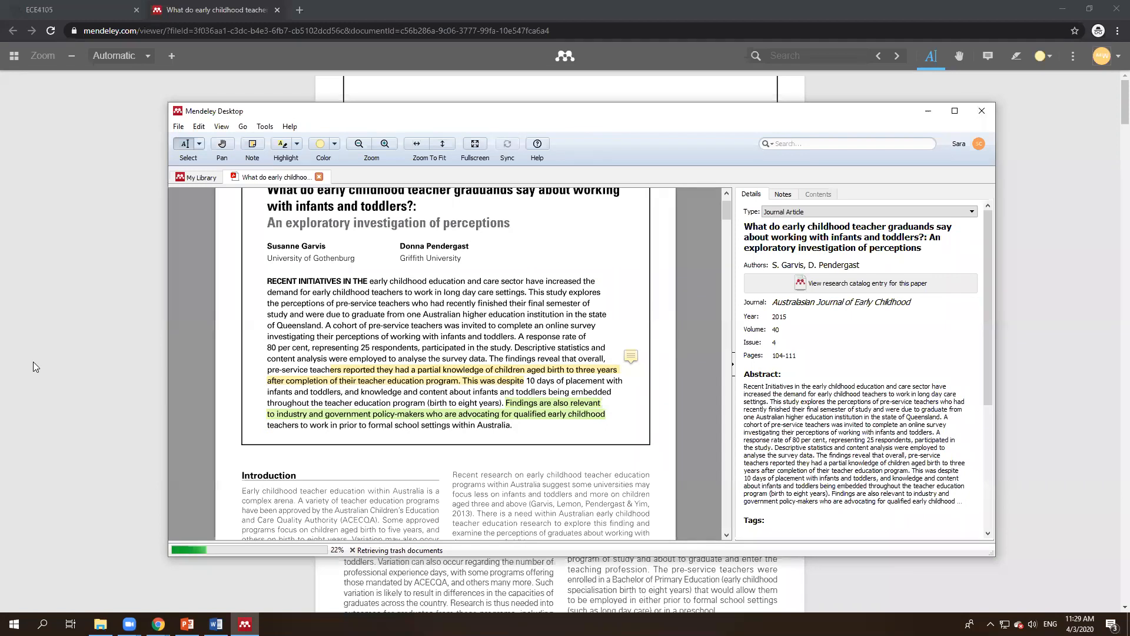
# Step: Reload the Mendeley web viewer with F5 to show the synced green highlight
pyautogui.click(47, 352)
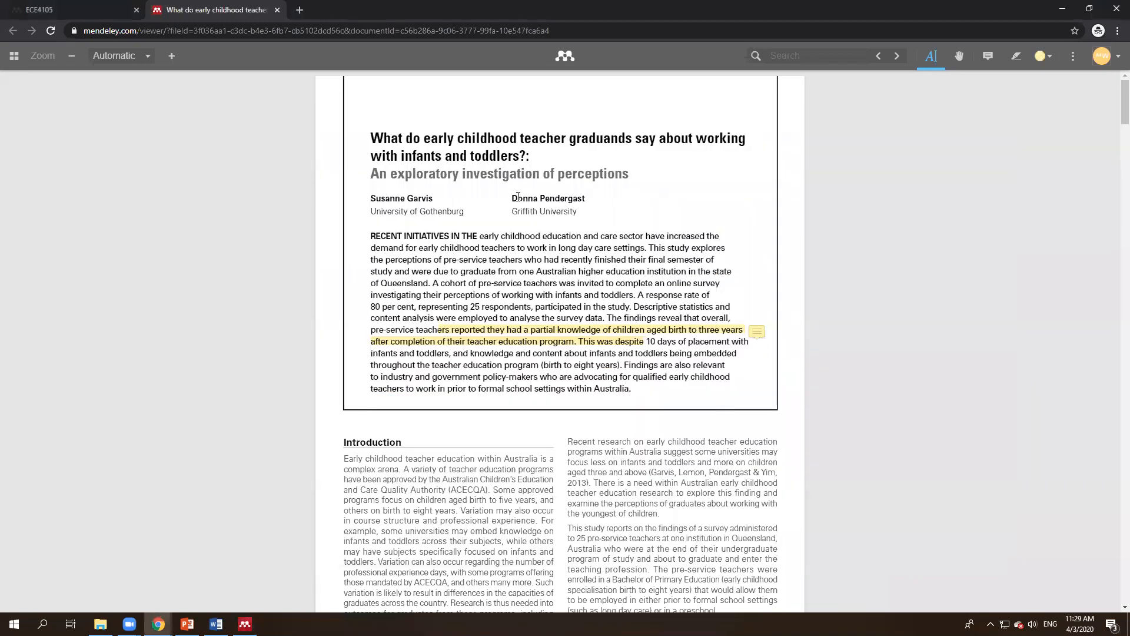
pyautogui.press('F5')
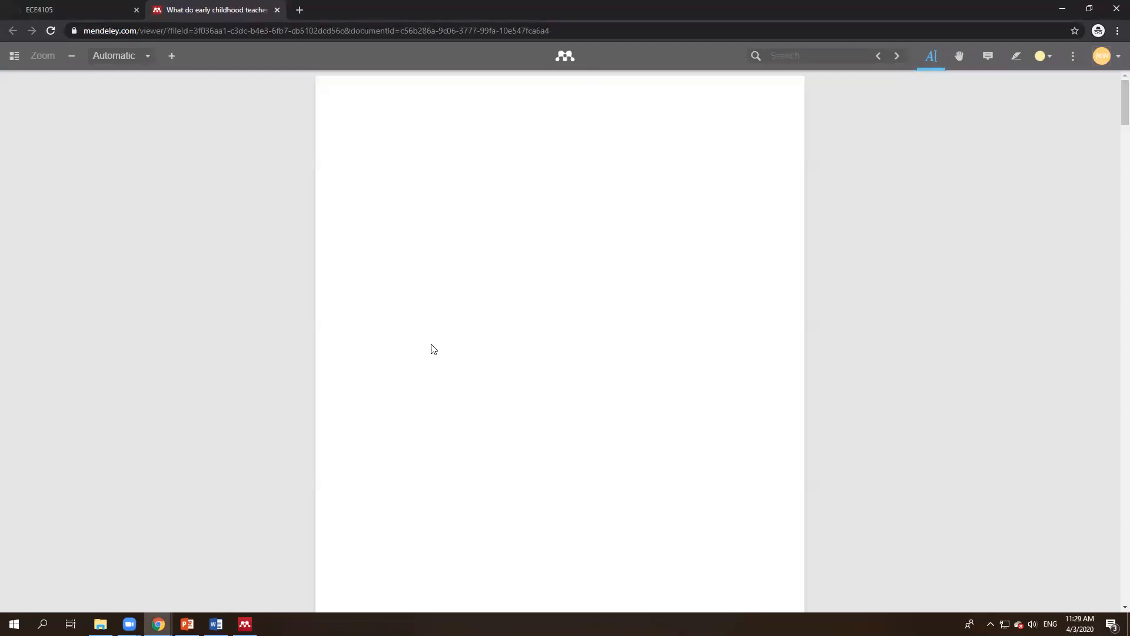
pyautogui.moveTo(714, 363)
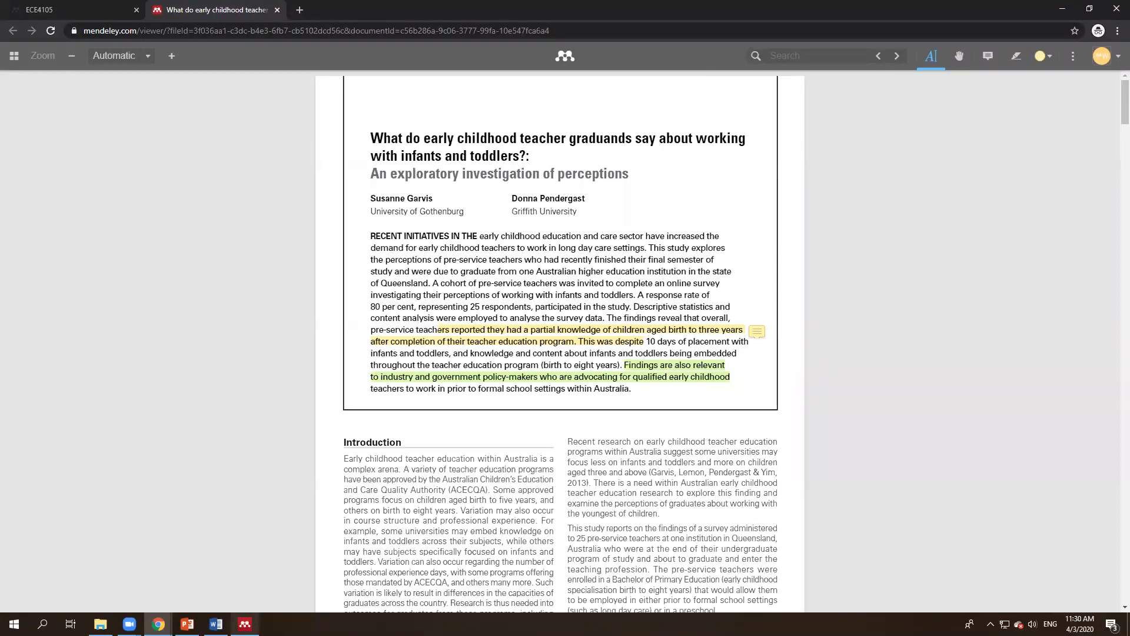
# Step: Return to Mendeley Desktop and minimize the Chrome window
pyautogui.click(245, 624)
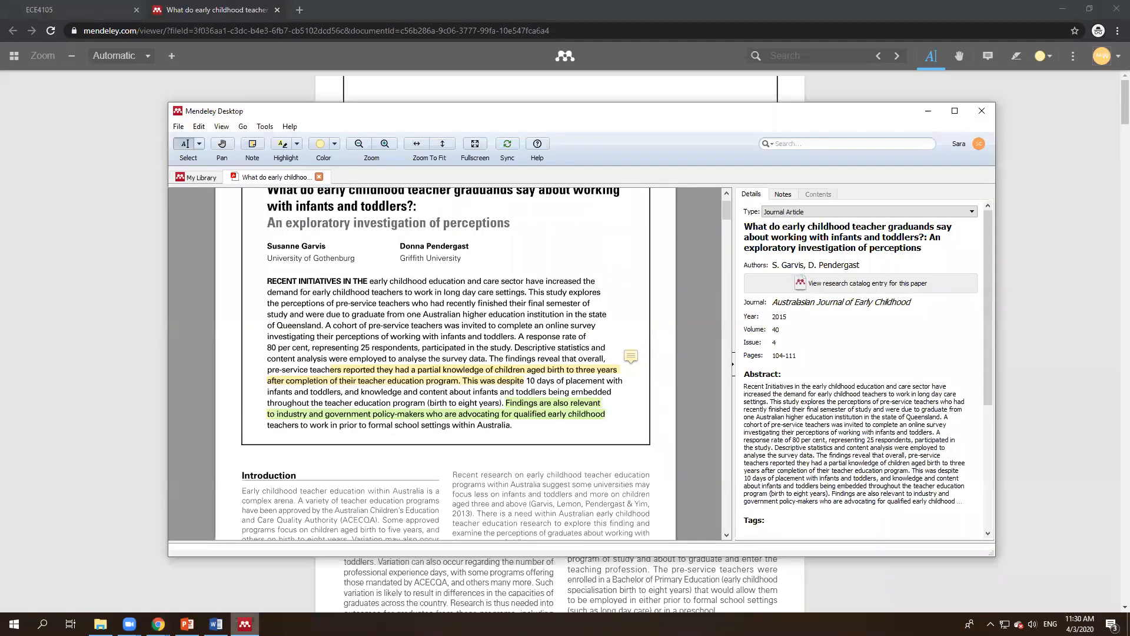
pyautogui.scroll(1, 445, 354)
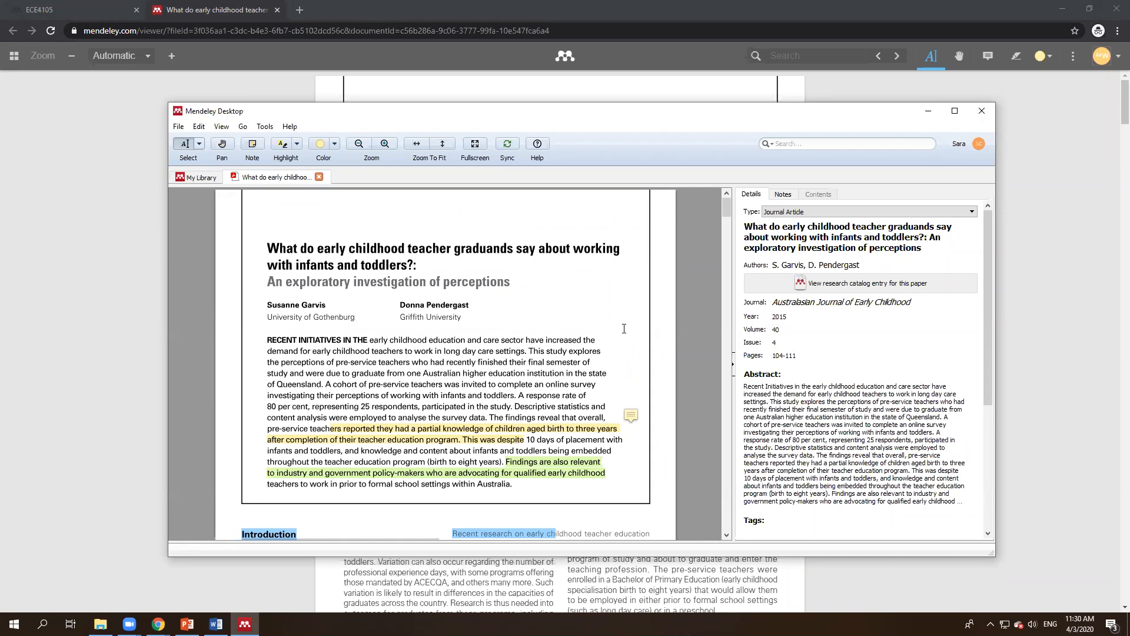
pyautogui.click(1026, 235)
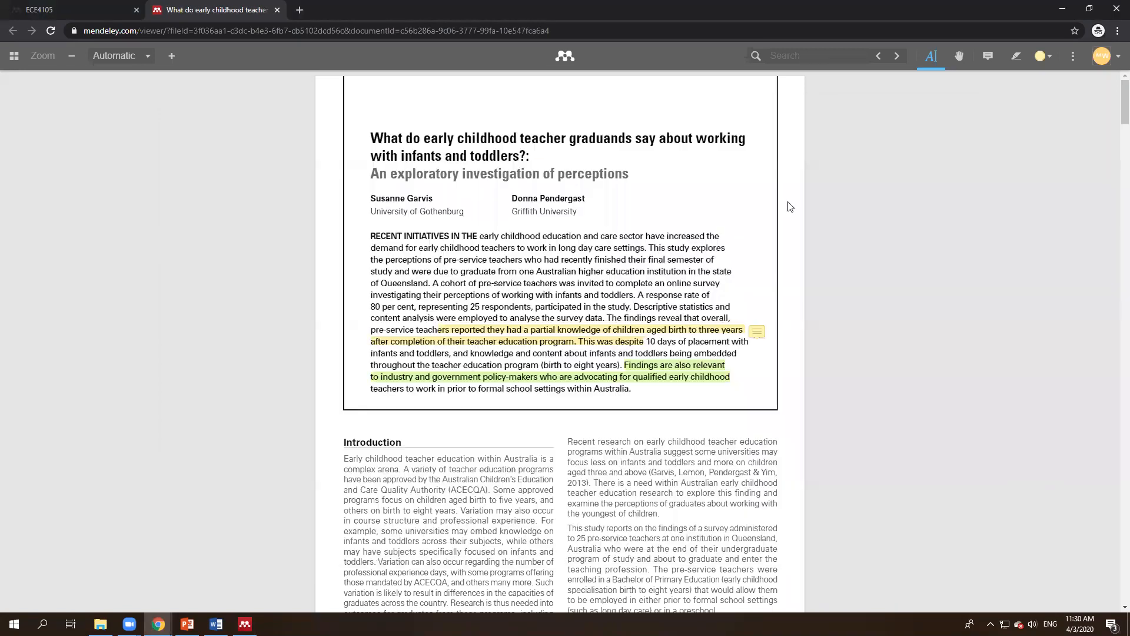
pyautogui.click(1055, 9)
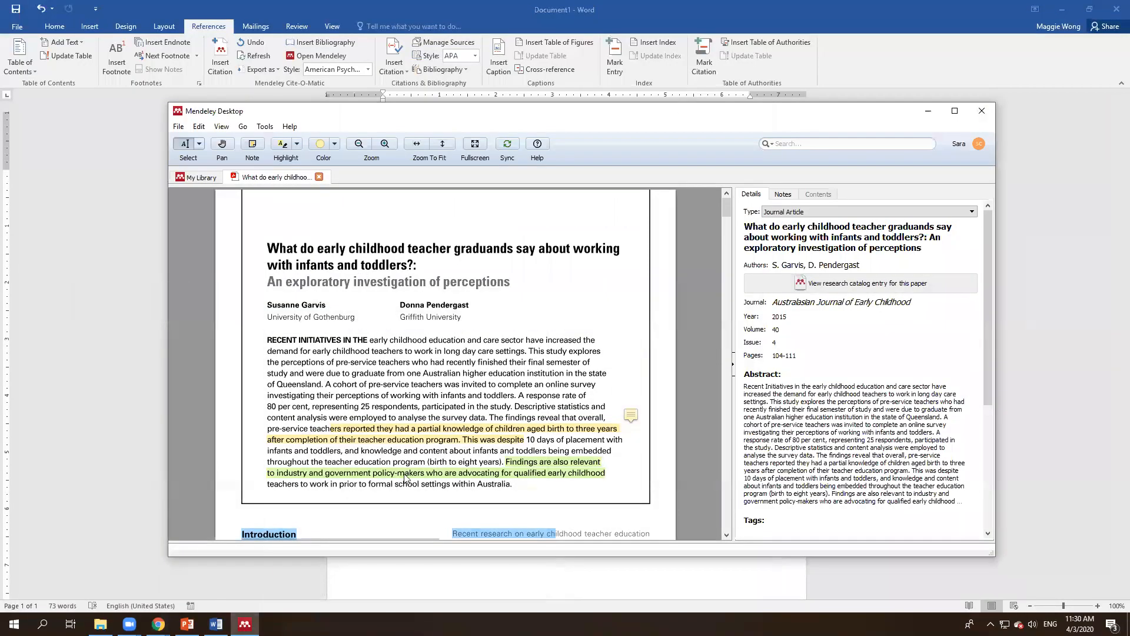
pyautogui.click(109, 595)
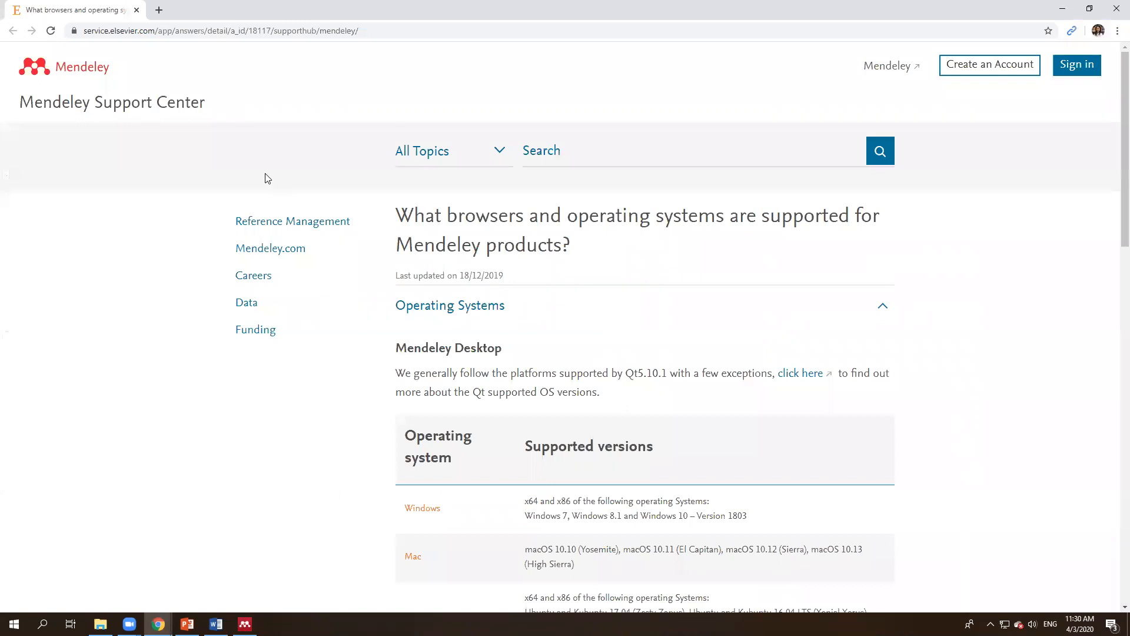
pyautogui.click(159, 10)
pyautogui.click(245, 624)
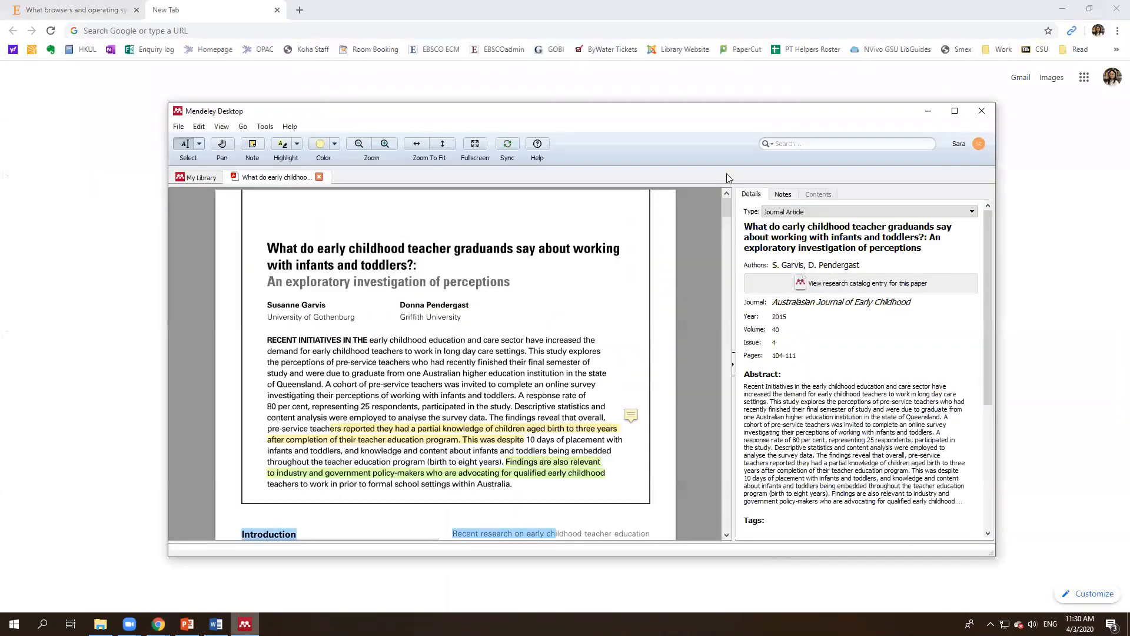
pyautogui.click(960, 145)
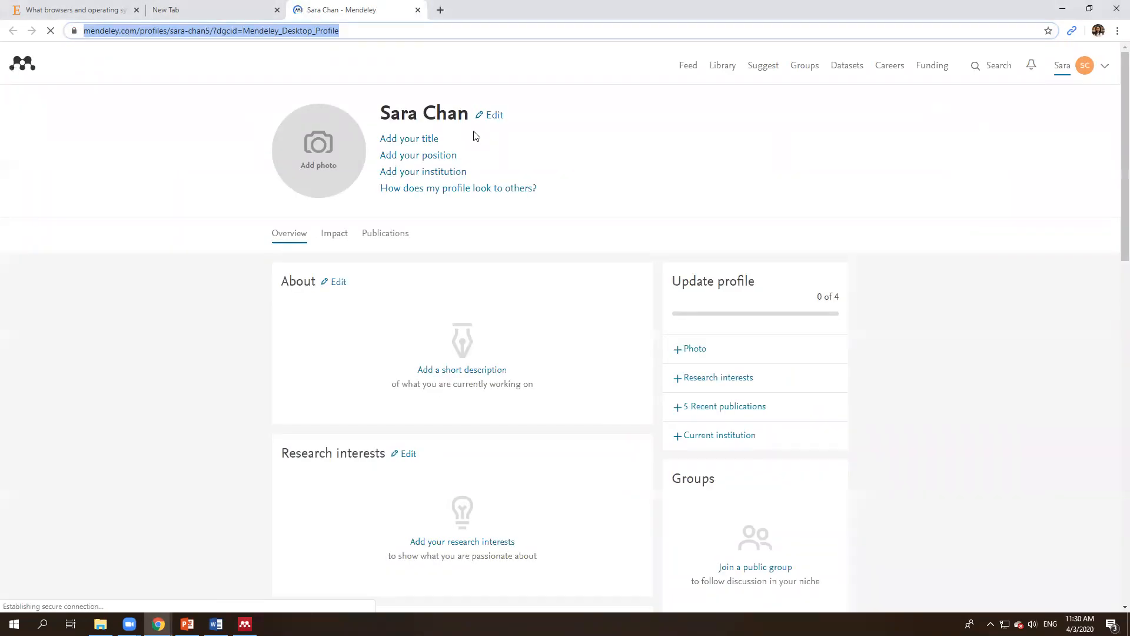
# Step: Open the ECE4105 group in the web Library and view the Garvis 2015 paper, then close its tab
pyautogui.click(724, 66)
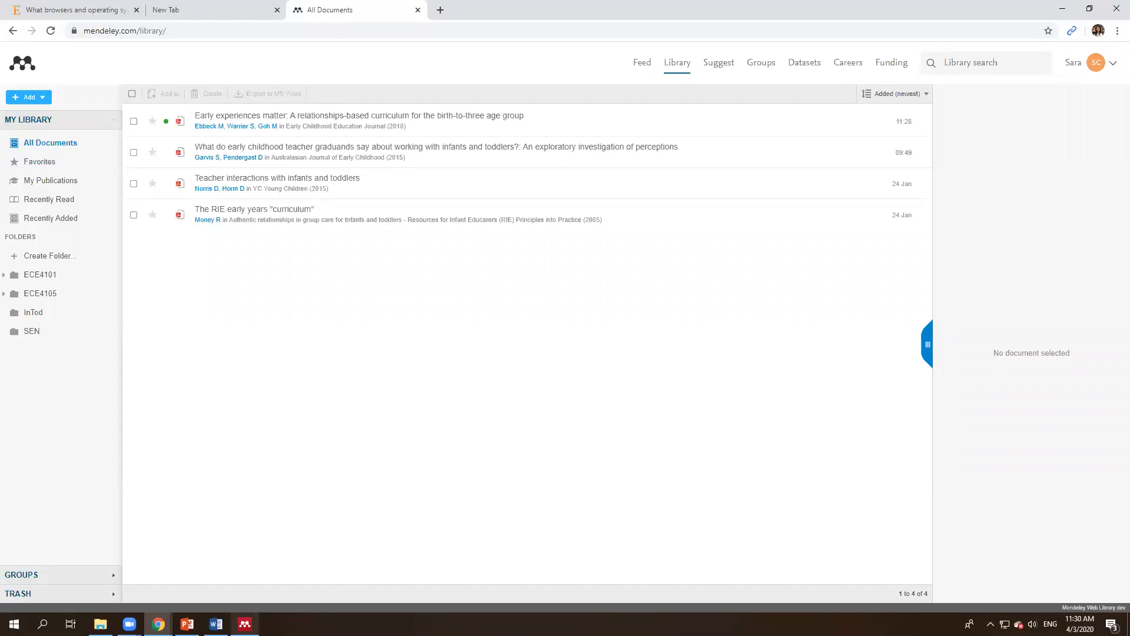
pyautogui.click(245, 624)
pyautogui.click(245, 625)
pyautogui.click(34, 574)
pyautogui.click(52, 402)
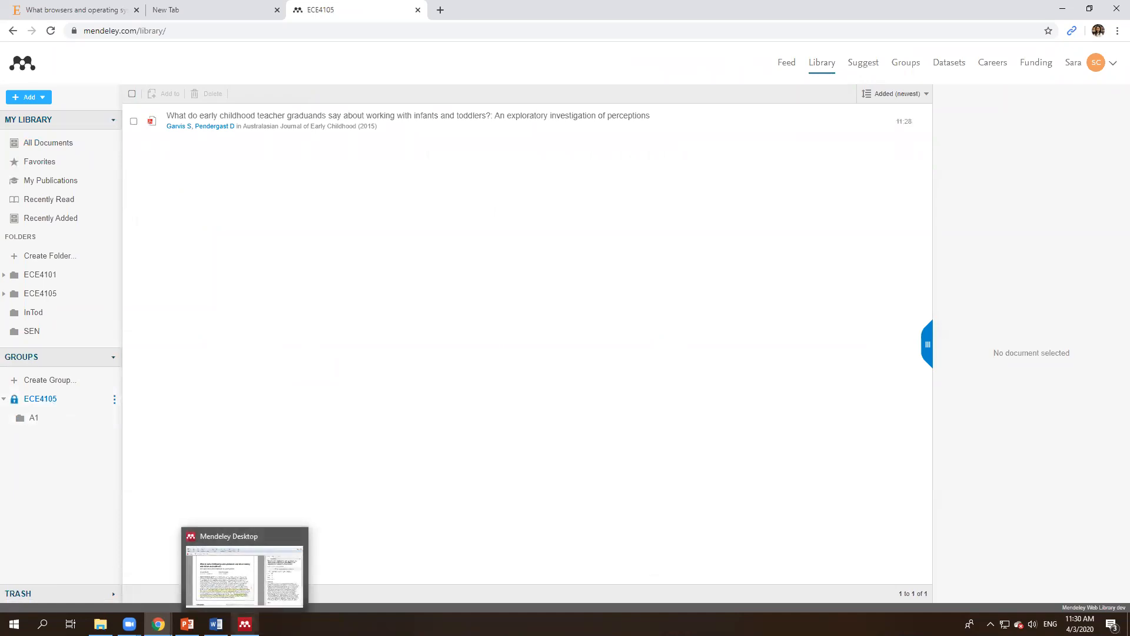
pyautogui.doubleClick(463, 118)
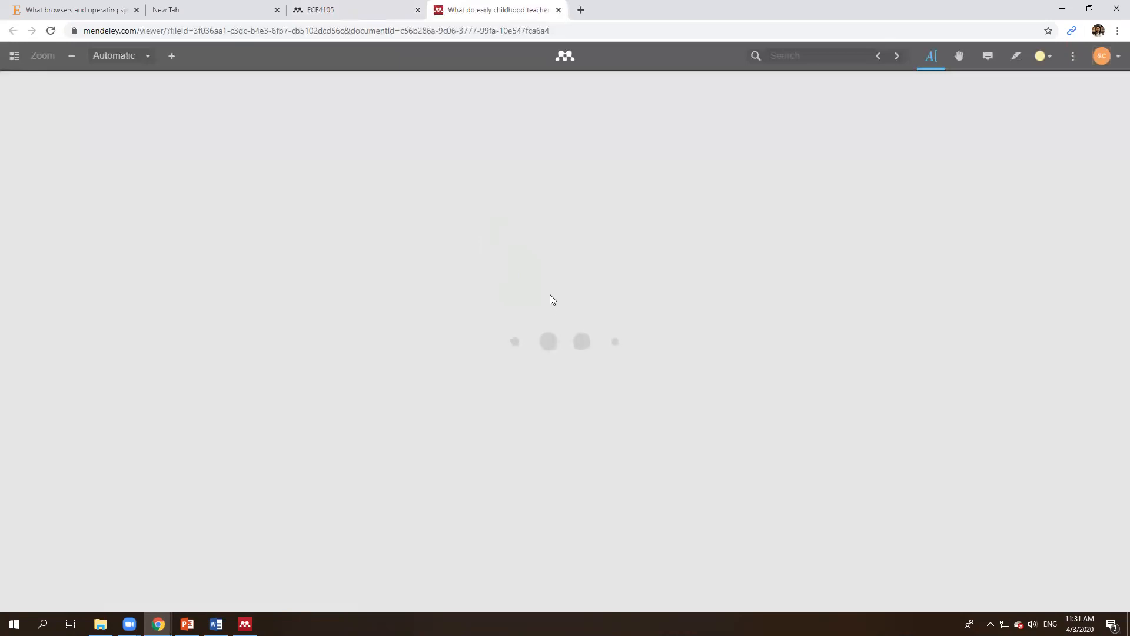
pyautogui.hotkey('ctrl', 'w')
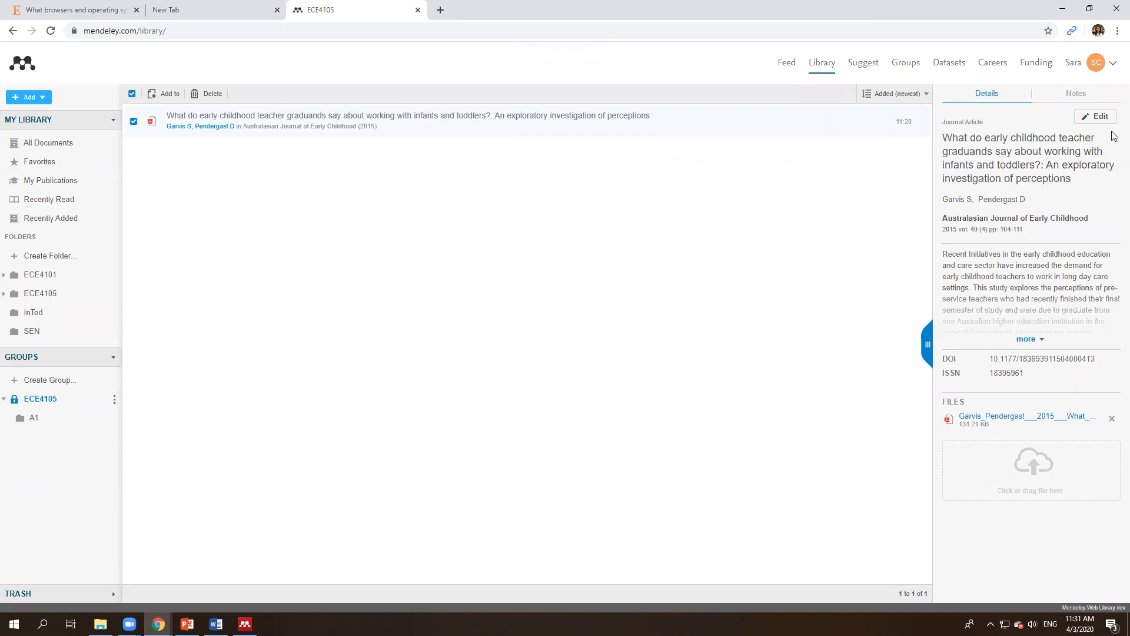
# Step: Launch the Mendeley Web Importer from Chrome's extension menu and check its extension options
pyautogui.click(1117, 30)
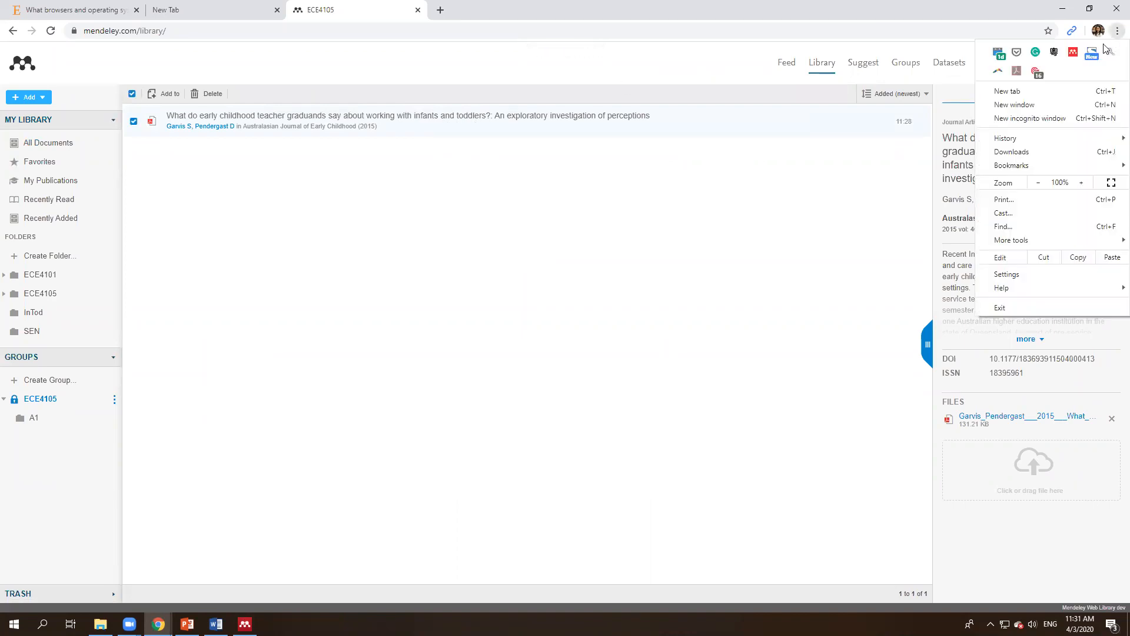
pyautogui.click(1074, 52)
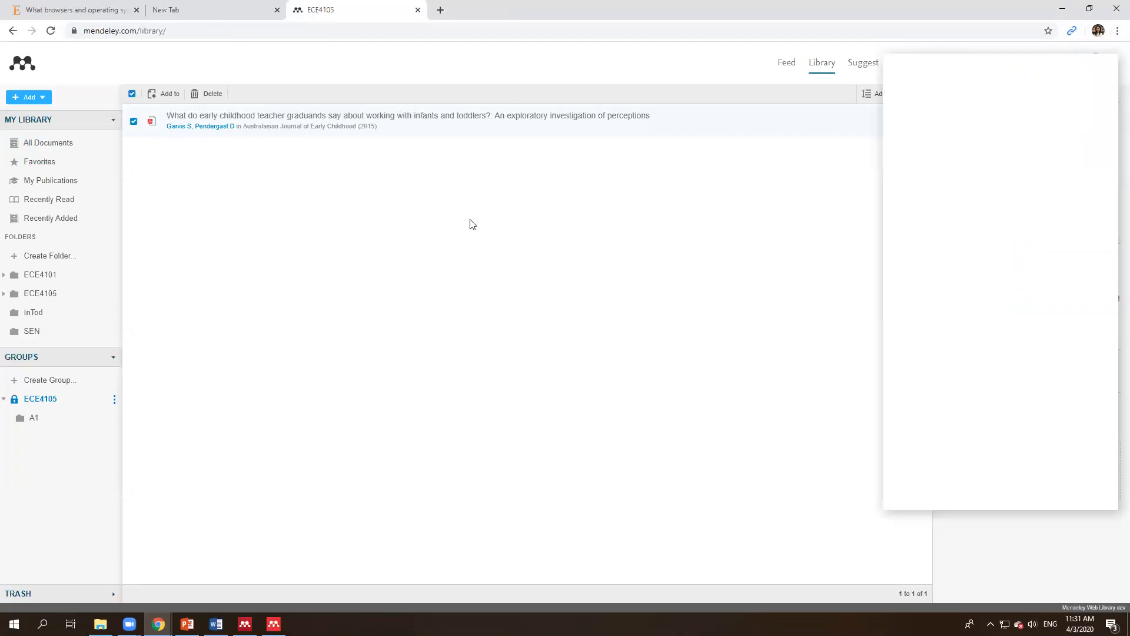
pyautogui.click(1116, 32)
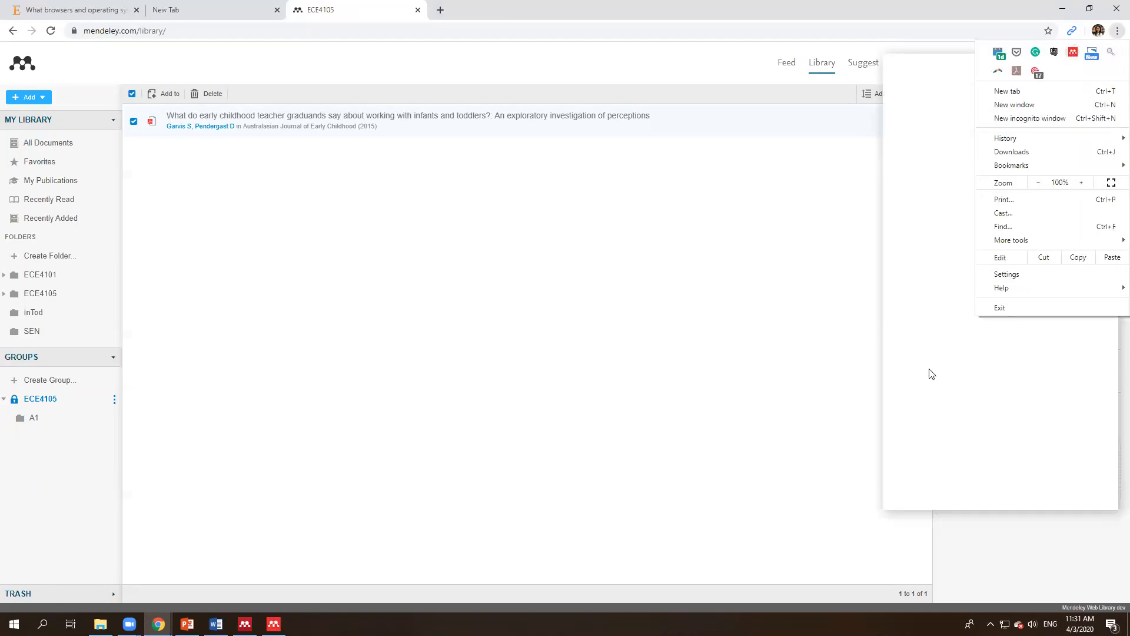
pyautogui.rightClick(1073, 53)
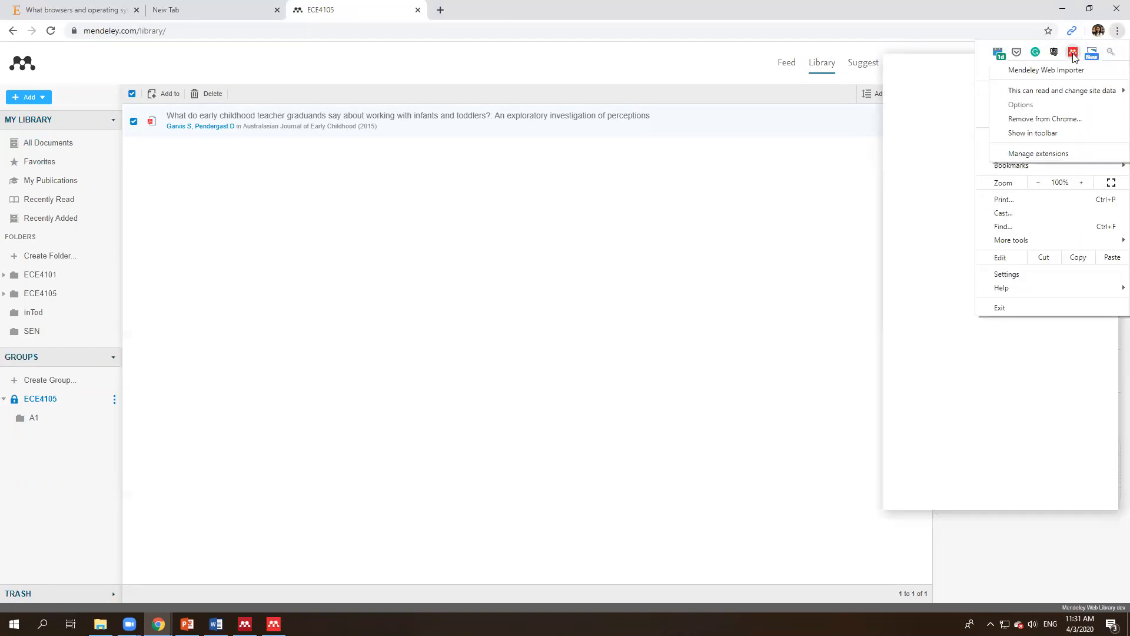
pyautogui.click(934, 309)
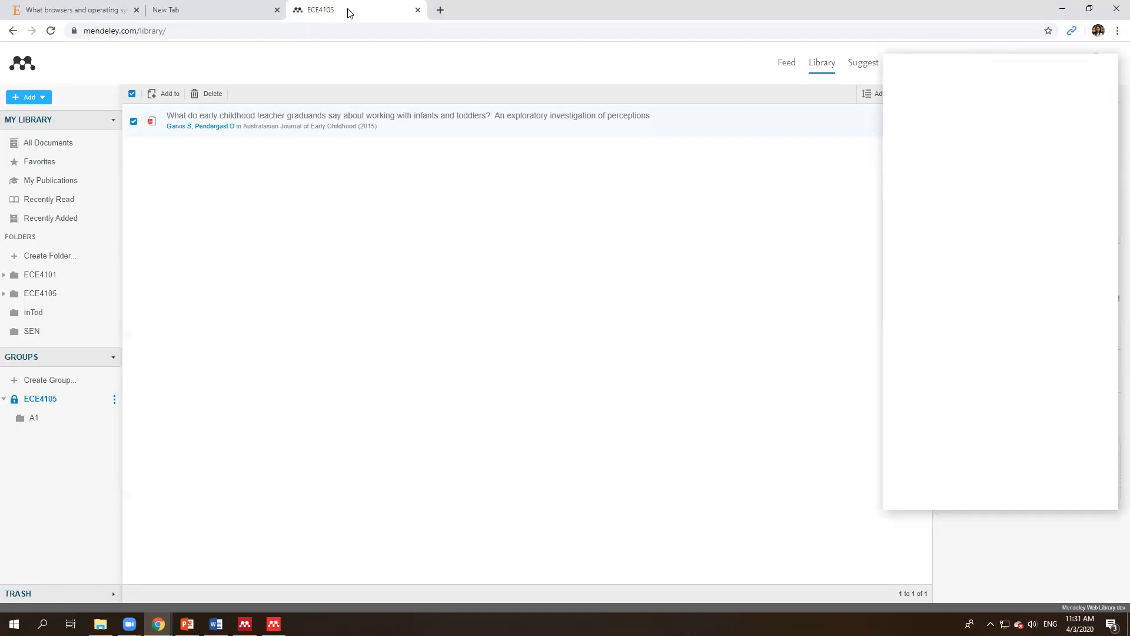
pyautogui.click(441, 10)
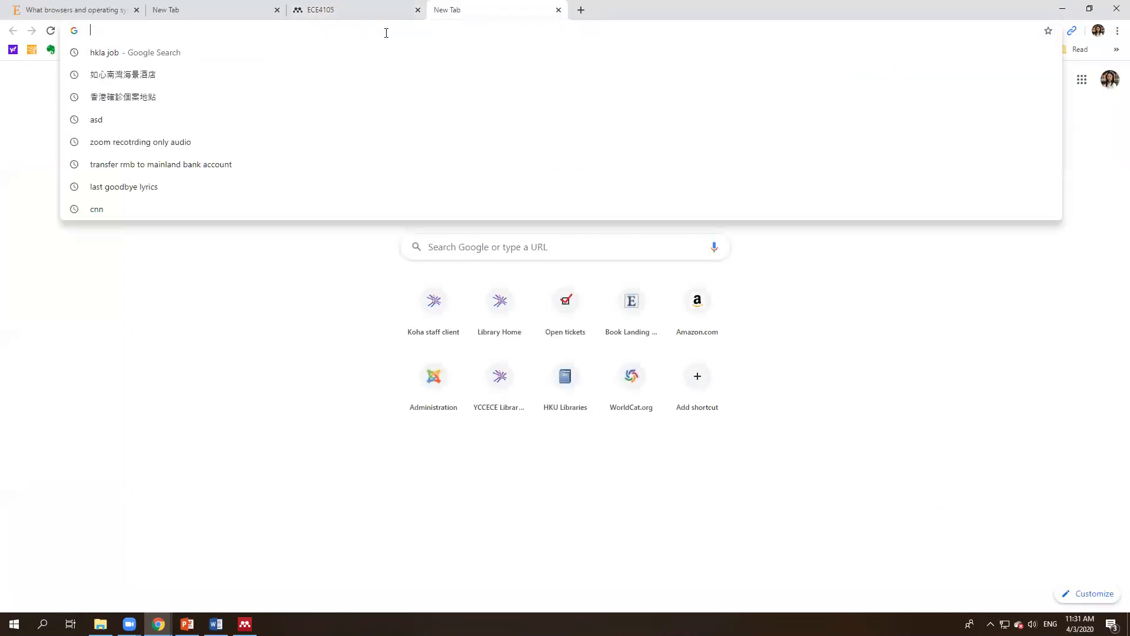
# Step: Search Google for 'children hong kong self care skills' and open the SCMP 'Hong Kong kids need to learn self-care skills' article
pyautogui.write('children ho')
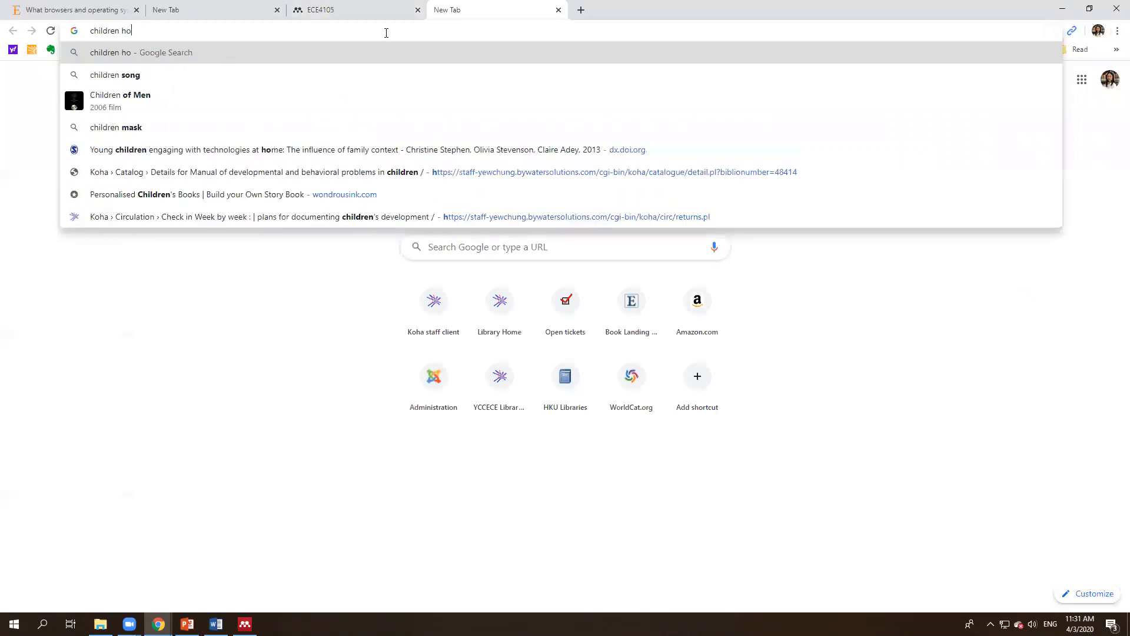
pyautogui.write('ng kong self care skills')
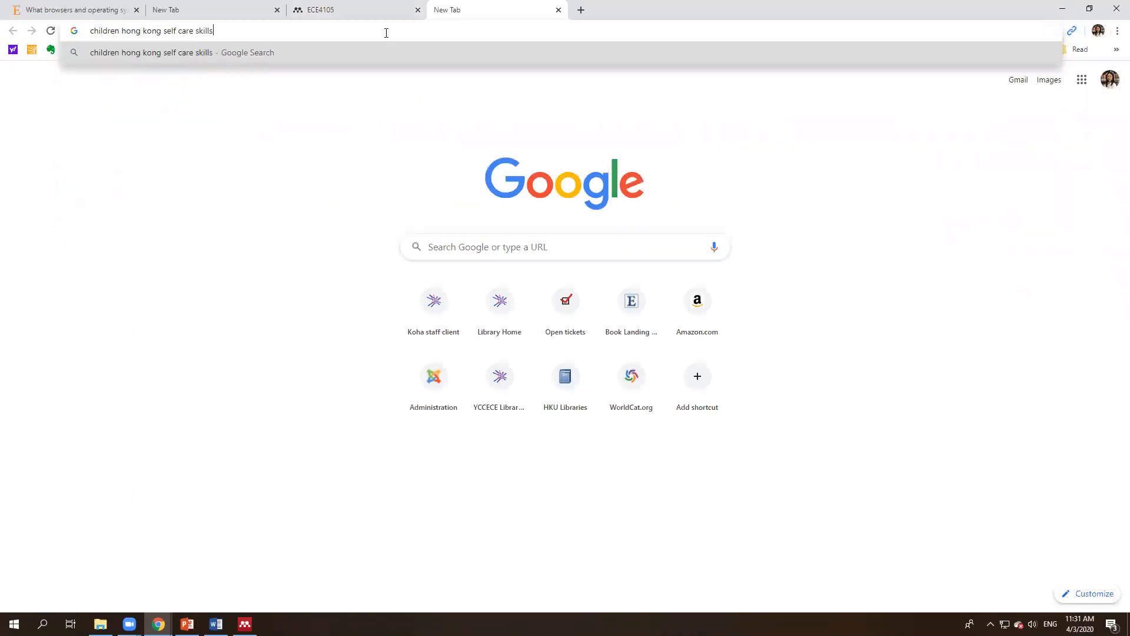
pyautogui.press('Return')
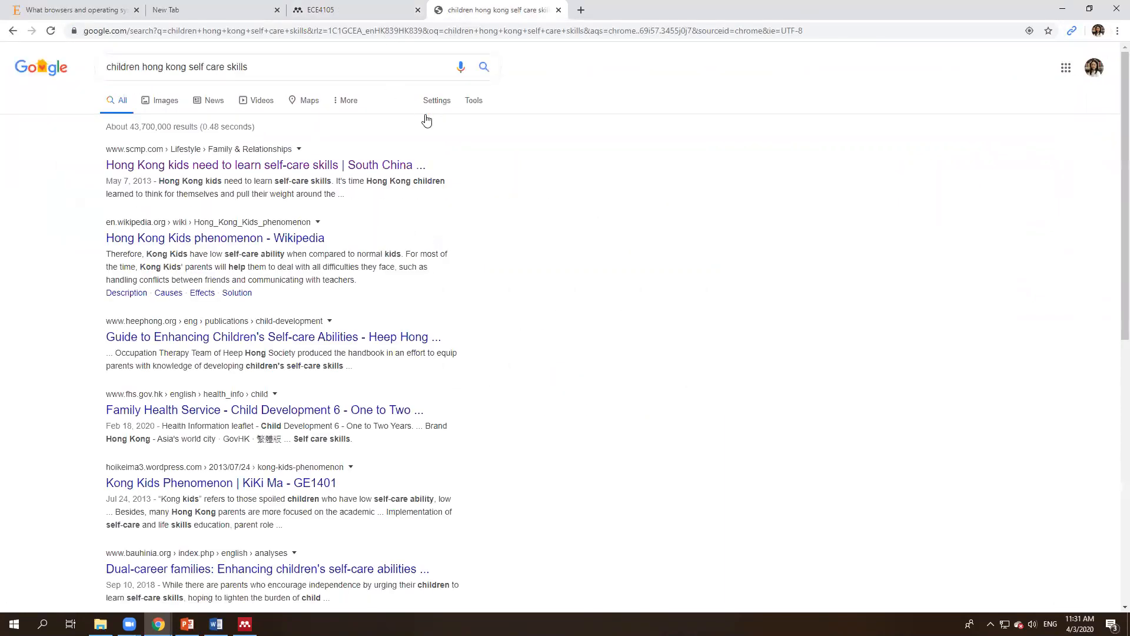
pyautogui.click(225, 166)
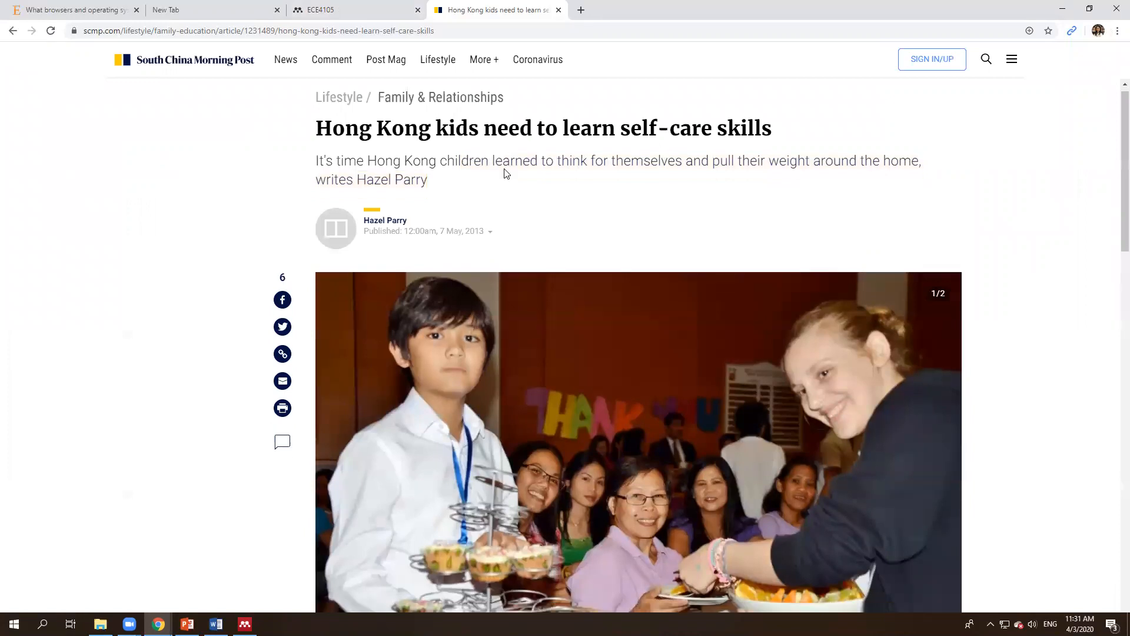
pyautogui.click(1116, 31)
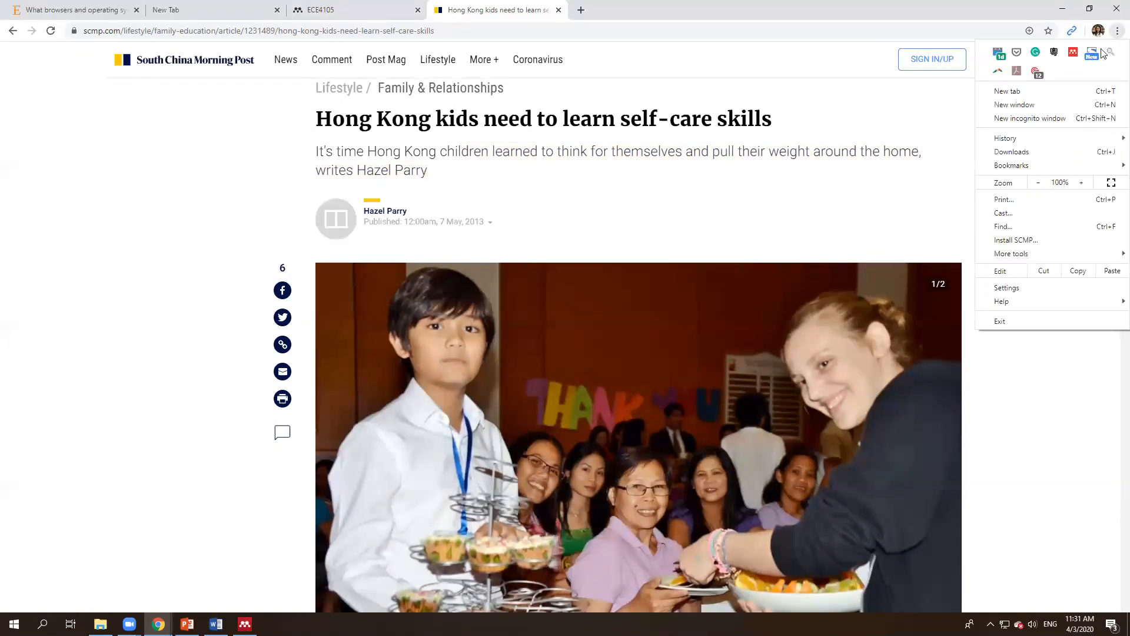
# Step: Save the SCMP self-care article via Web Importer into the ECE4105 > A1 collection
pyautogui.click(1072, 53)
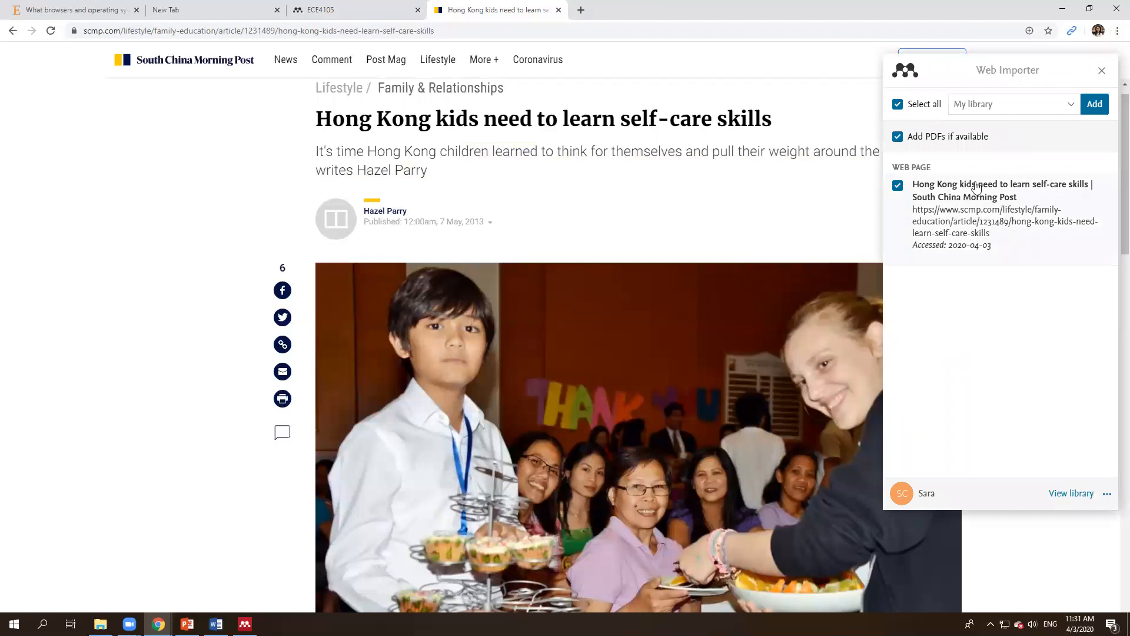
pyautogui.click(1117, 31)
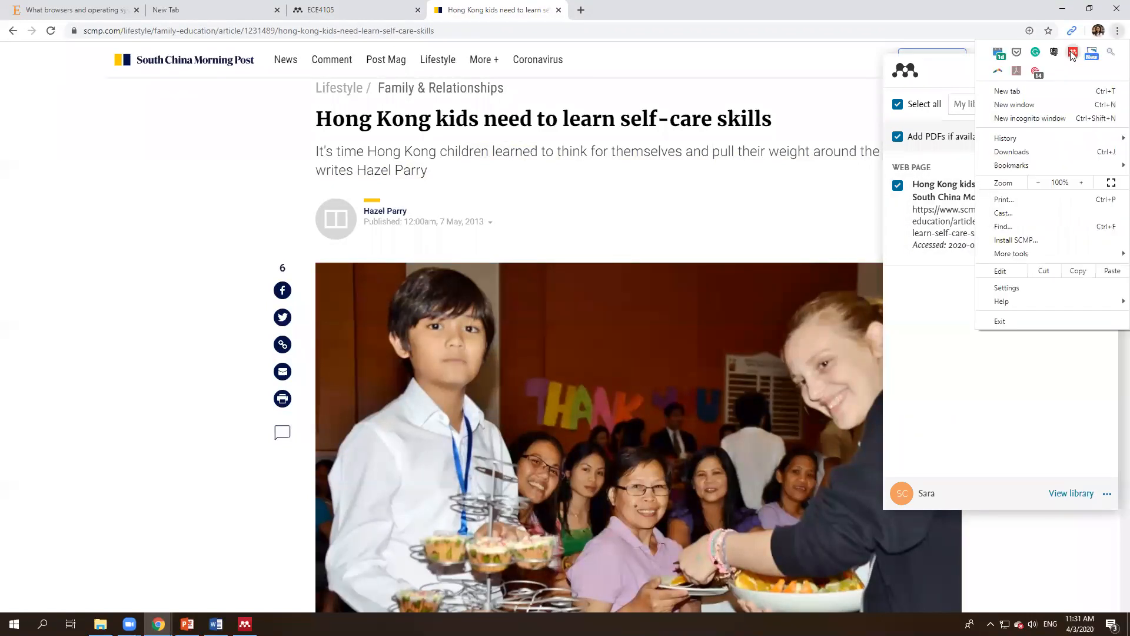
pyautogui.click(995, 344)
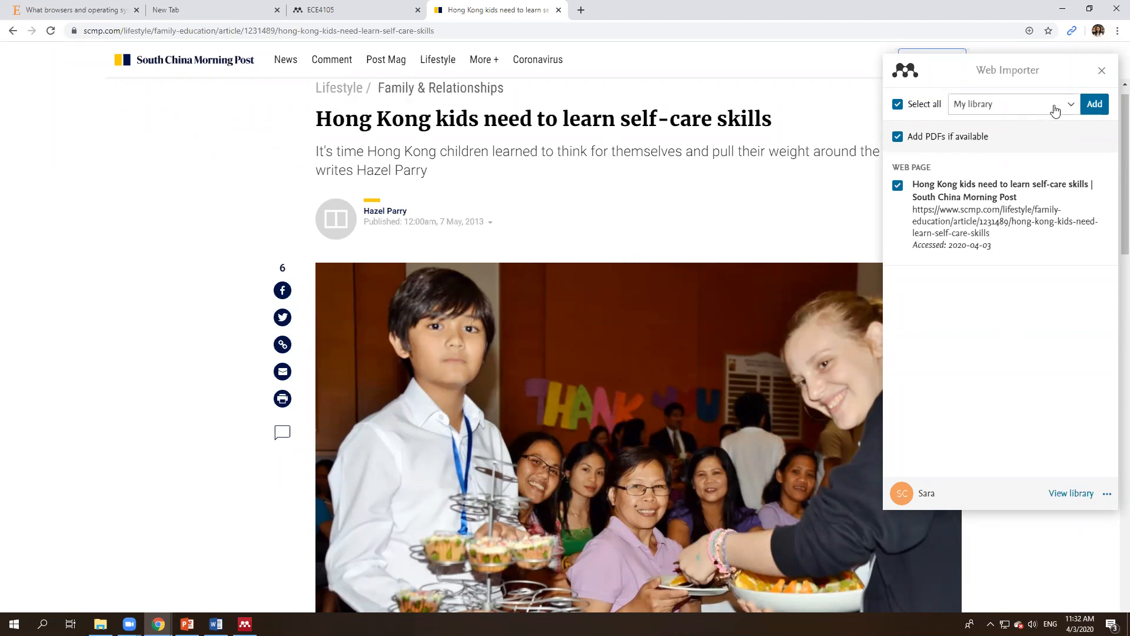
pyautogui.click(1054, 106)
pyautogui.scroll(-2, 929, 183)
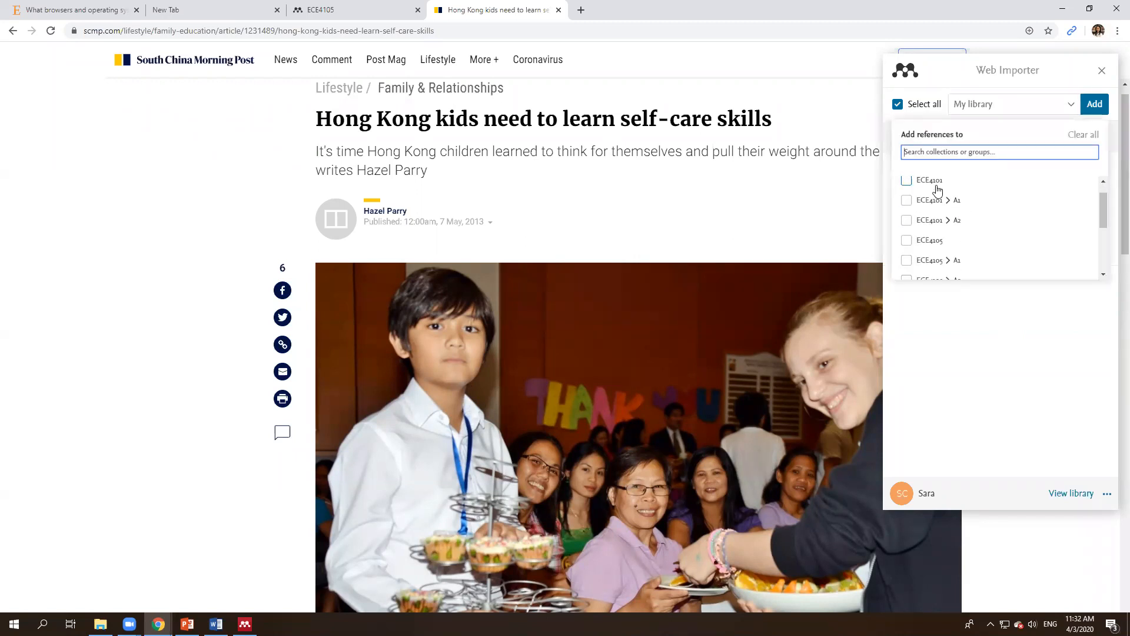
pyautogui.scroll(-3, 936, 213)
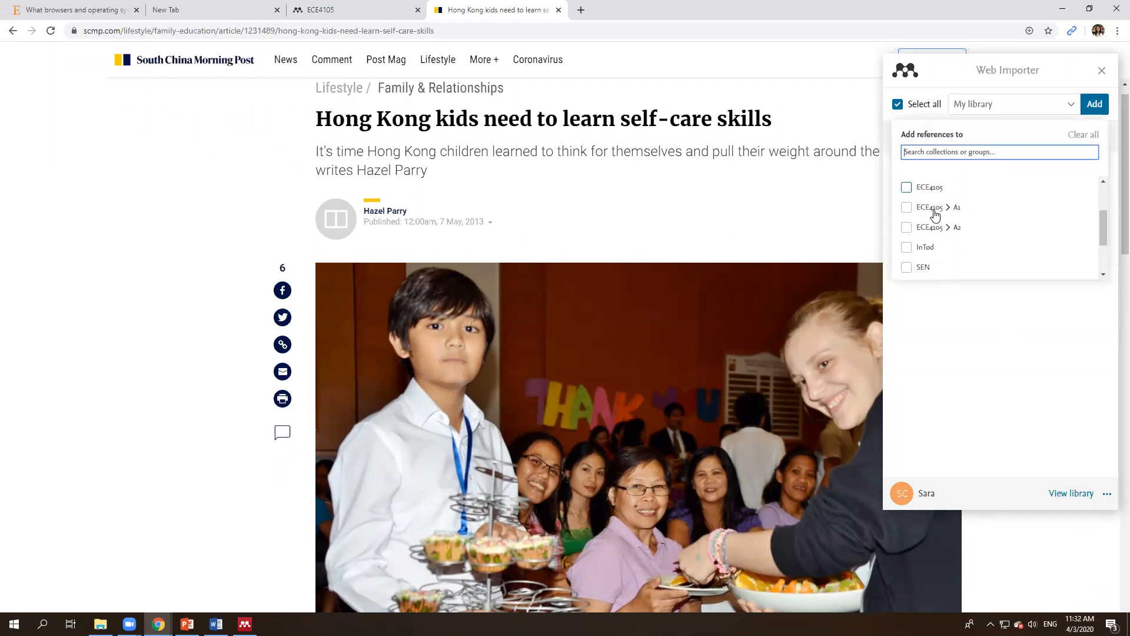
pyautogui.click(907, 261)
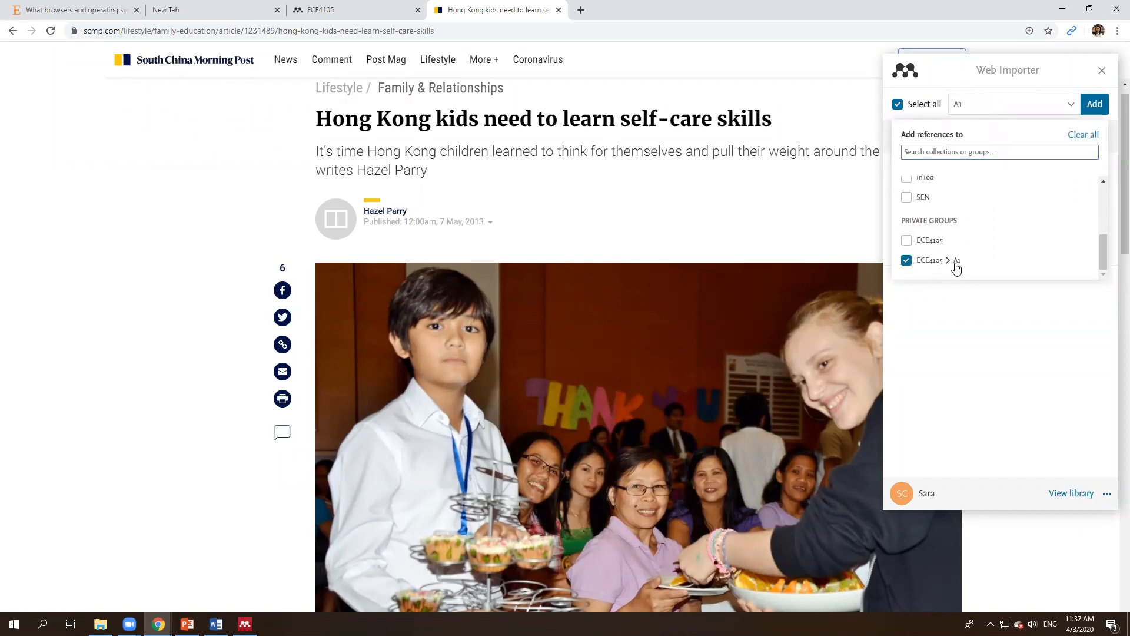
pyautogui.click(1099, 109)
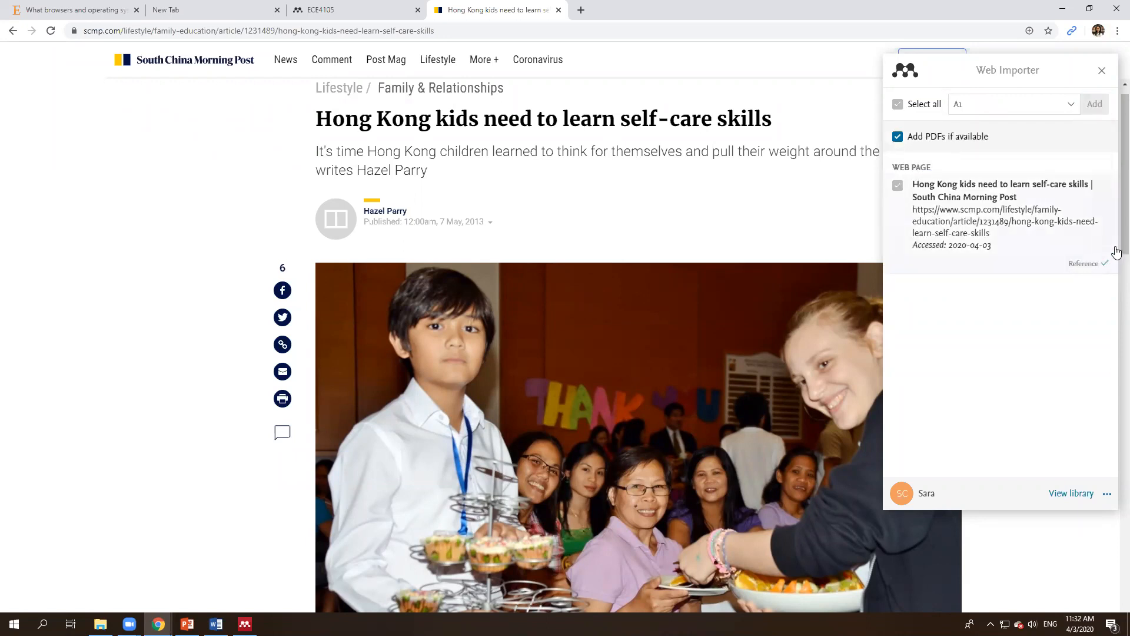
pyautogui.click(245, 624)
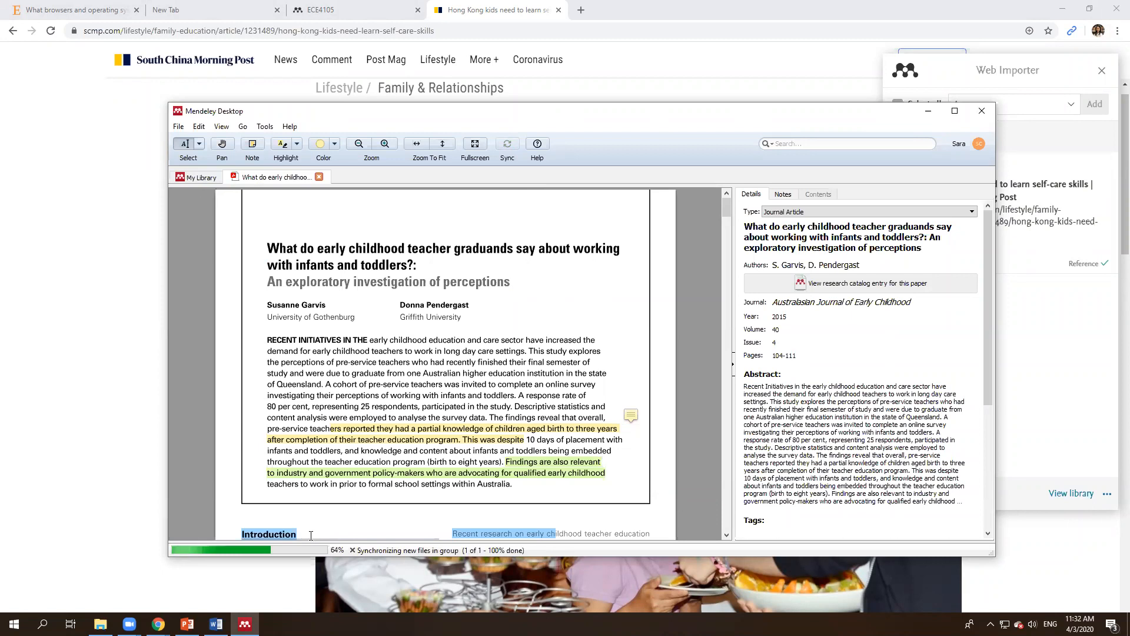
# Step: Select the synced Hong Kong kids article in the A1 list and open its saved URL in the browser
pyautogui.click(195, 177)
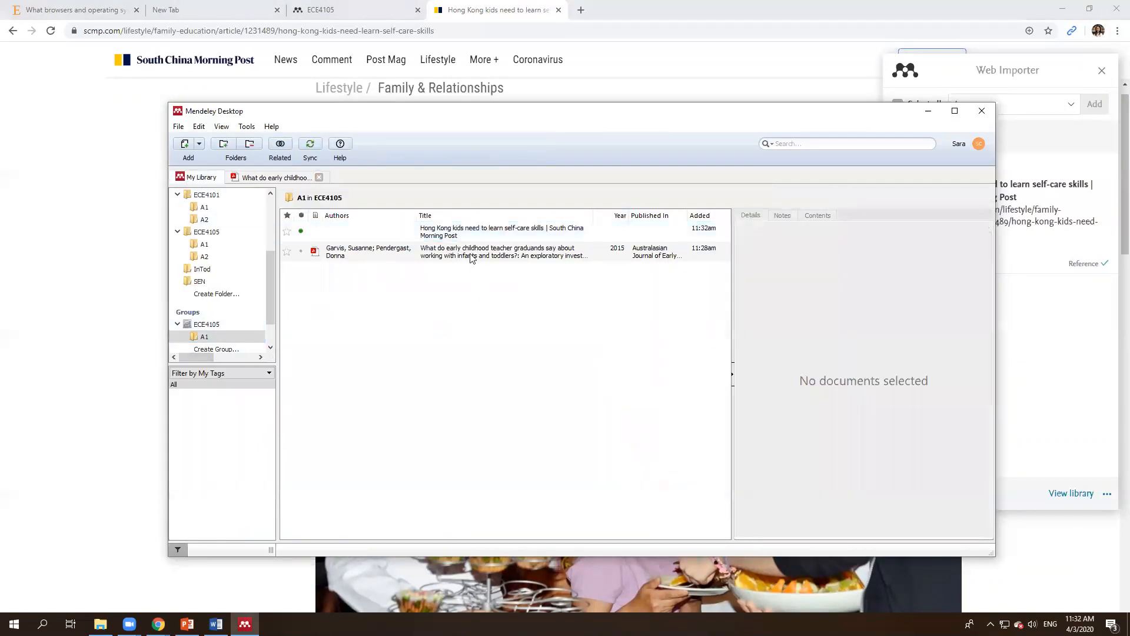
pyautogui.click(491, 231)
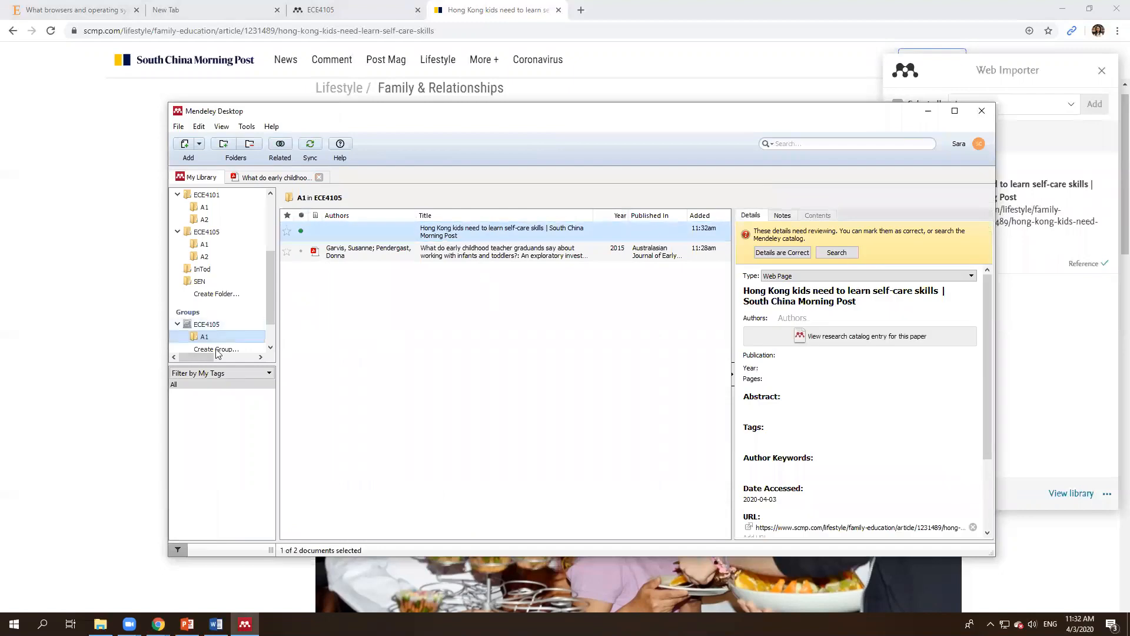
pyautogui.click(489, 230)
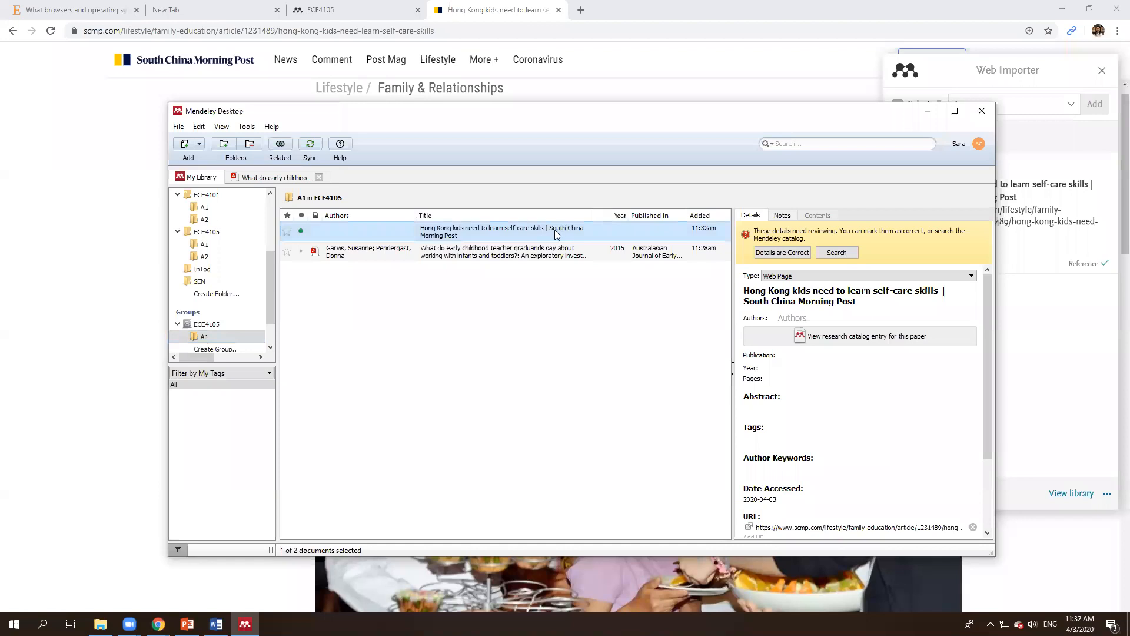
pyautogui.scroll(-3, 845, 416)
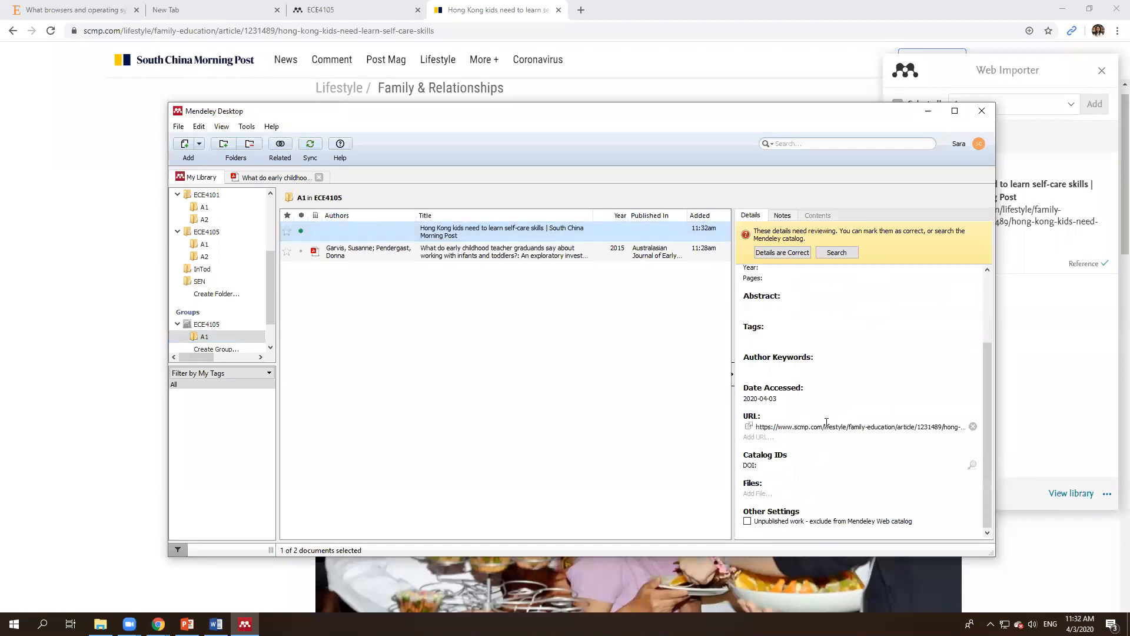
pyautogui.click(749, 427)
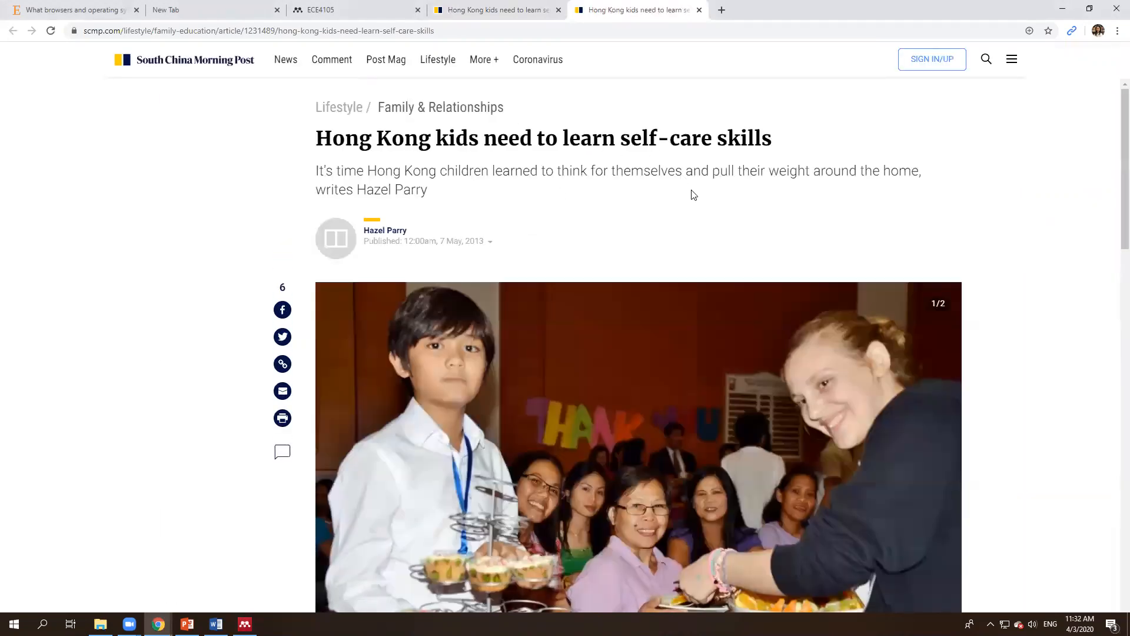
pyautogui.hotkey('alt', 'Tab')
pyautogui.click(519, 326)
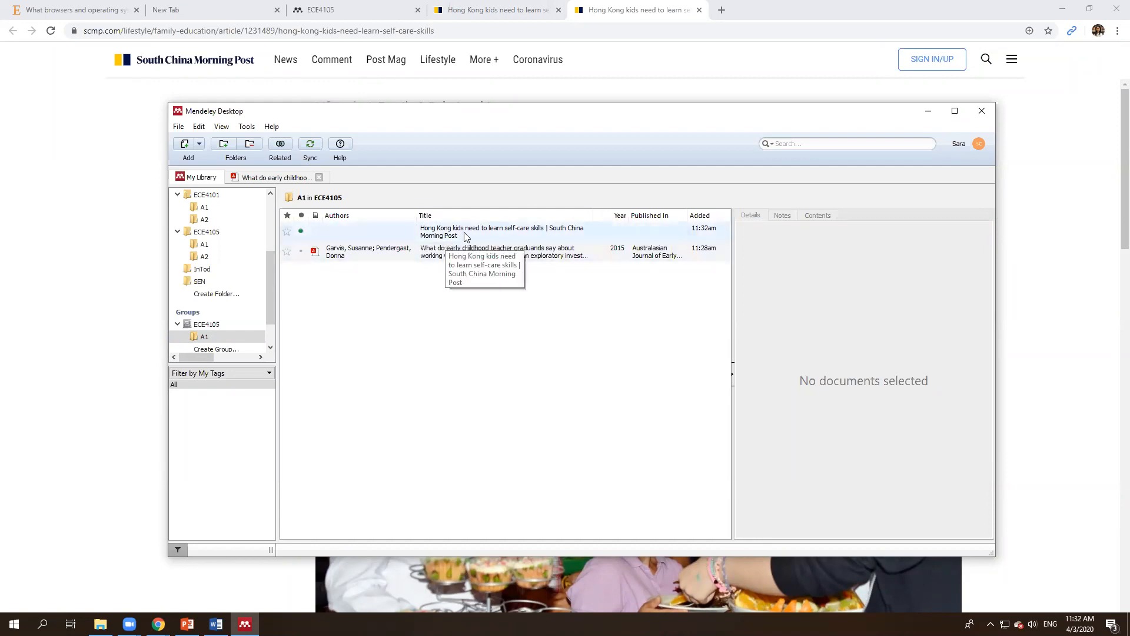
# Step: Start and cancel a manual New Document entry, then select the Hong Kong kids article and switch to Word
pyautogui.click(200, 147)
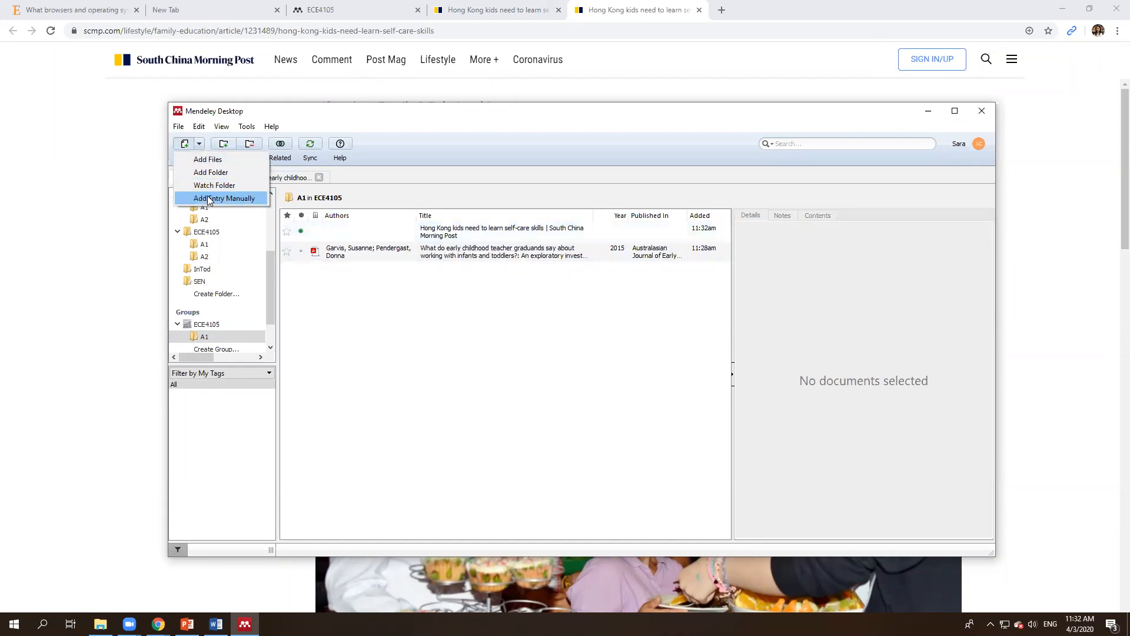
pyautogui.click(210, 200)
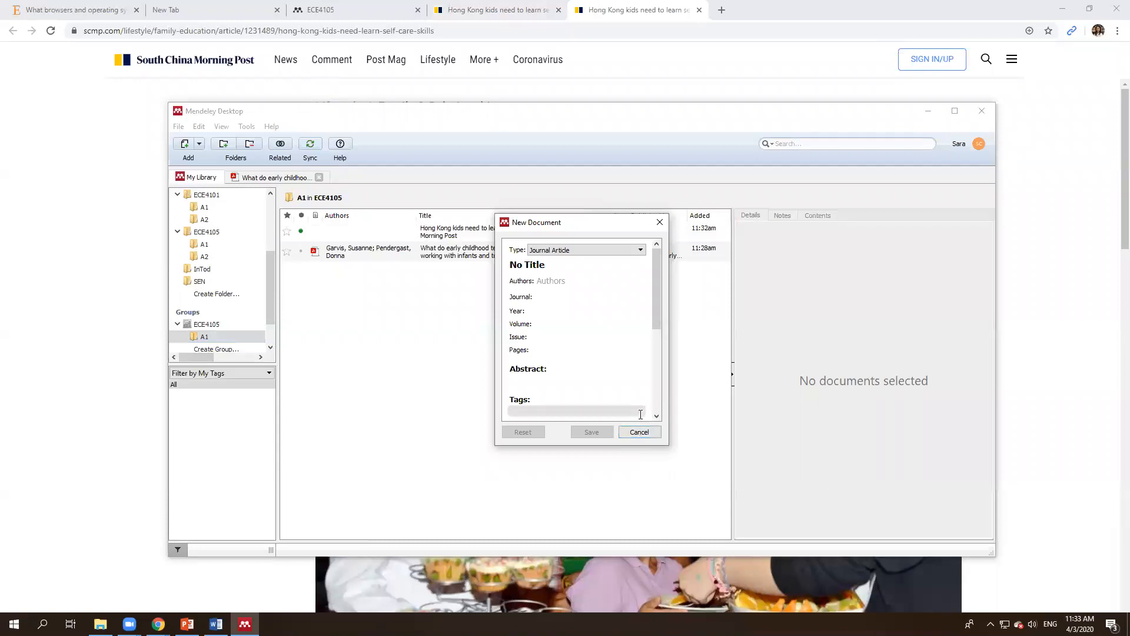
pyautogui.click(639, 433)
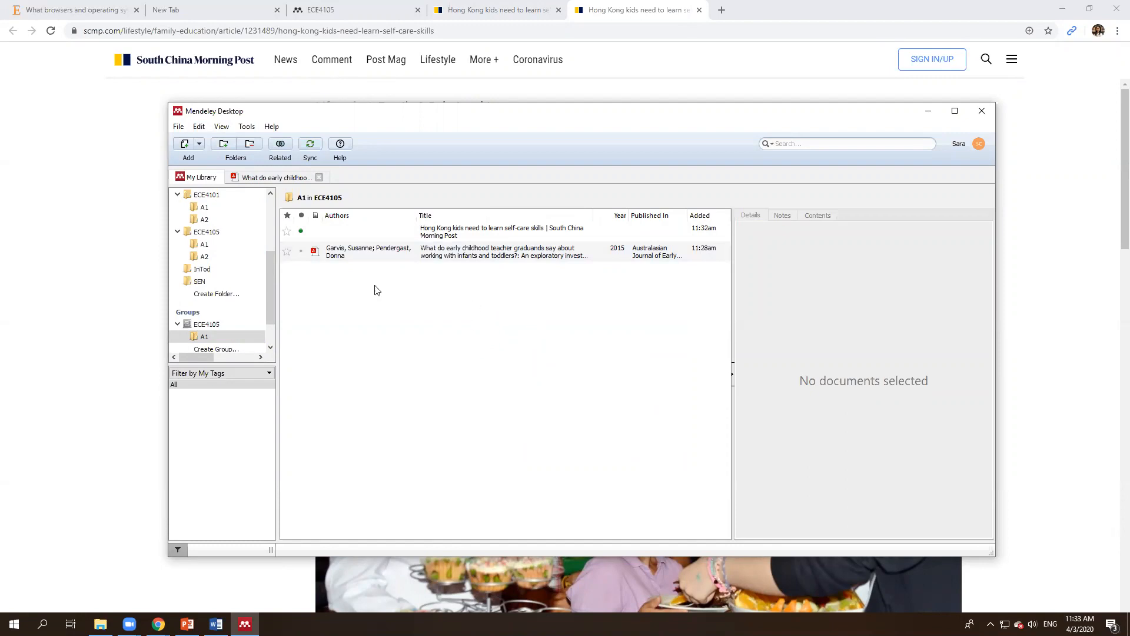
pyautogui.click(369, 231)
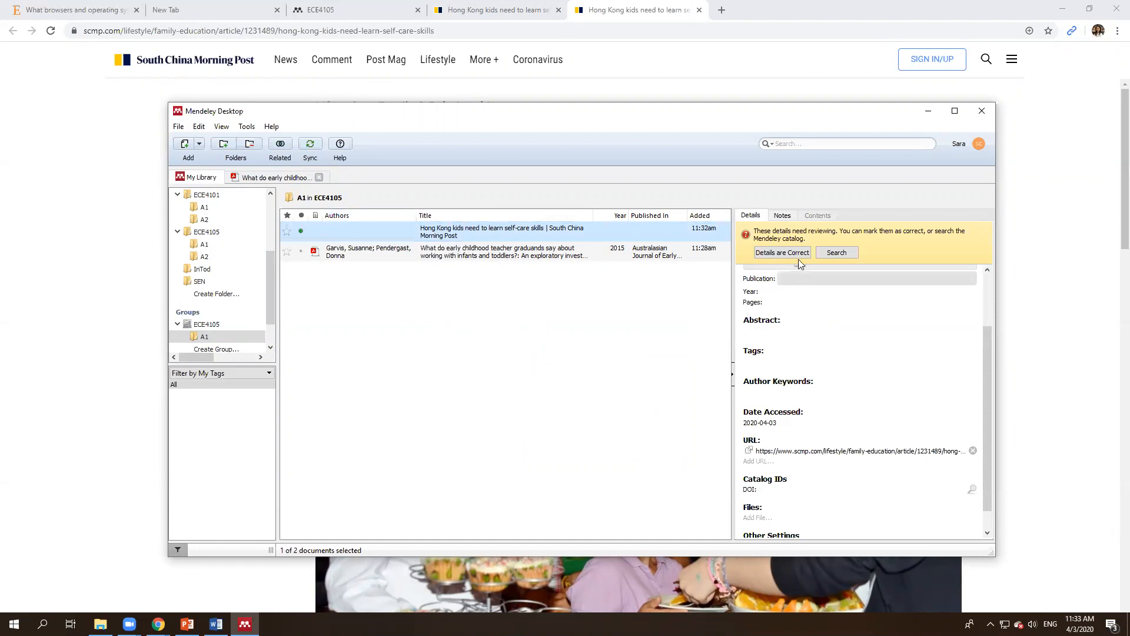
pyautogui.click(216, 623)
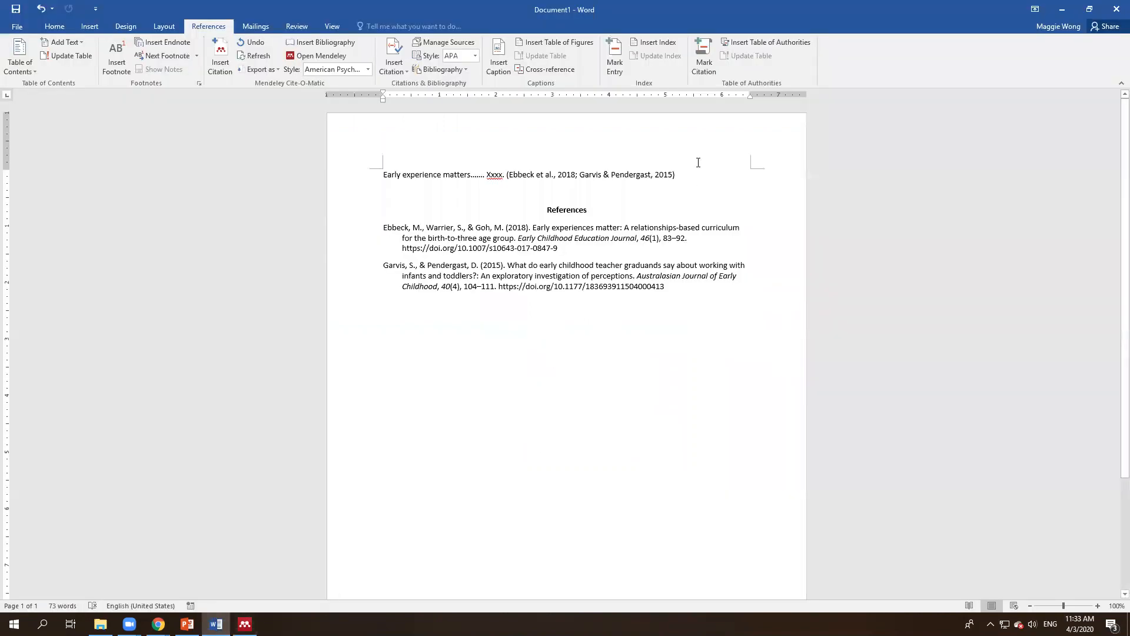
# Step: Revisit the annotated PDF and the group document list, then show PowerPoint slide 12, 'Let's see how it works'
pyautogui.click(676, 287)
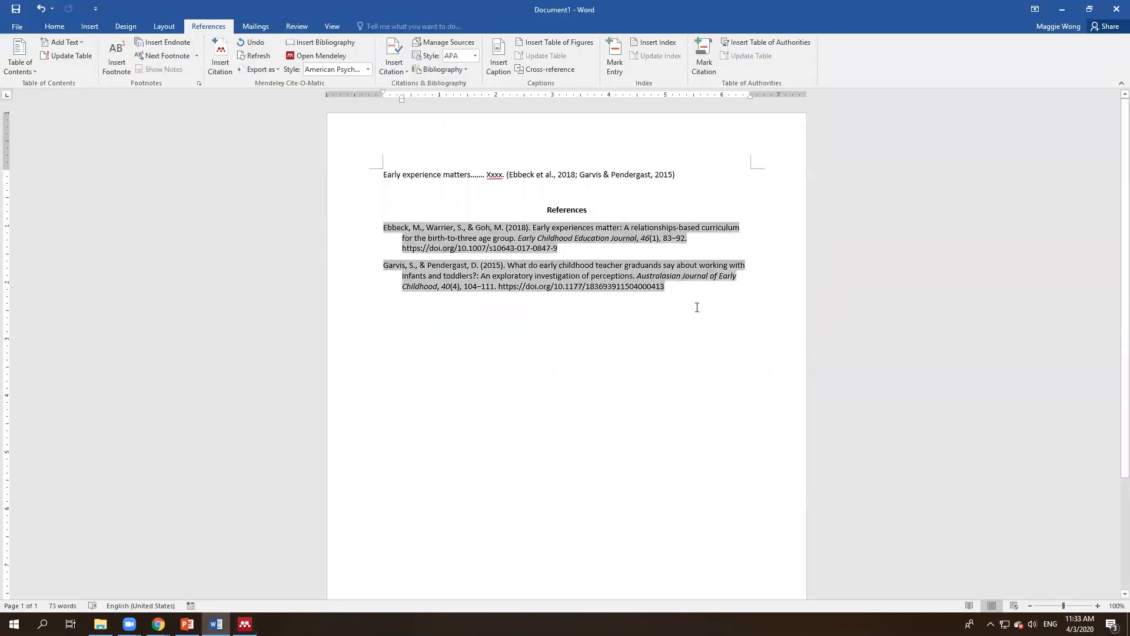
pyautogui.hotkey('alt', 'Tab')
pyautogui.click(637, 321)
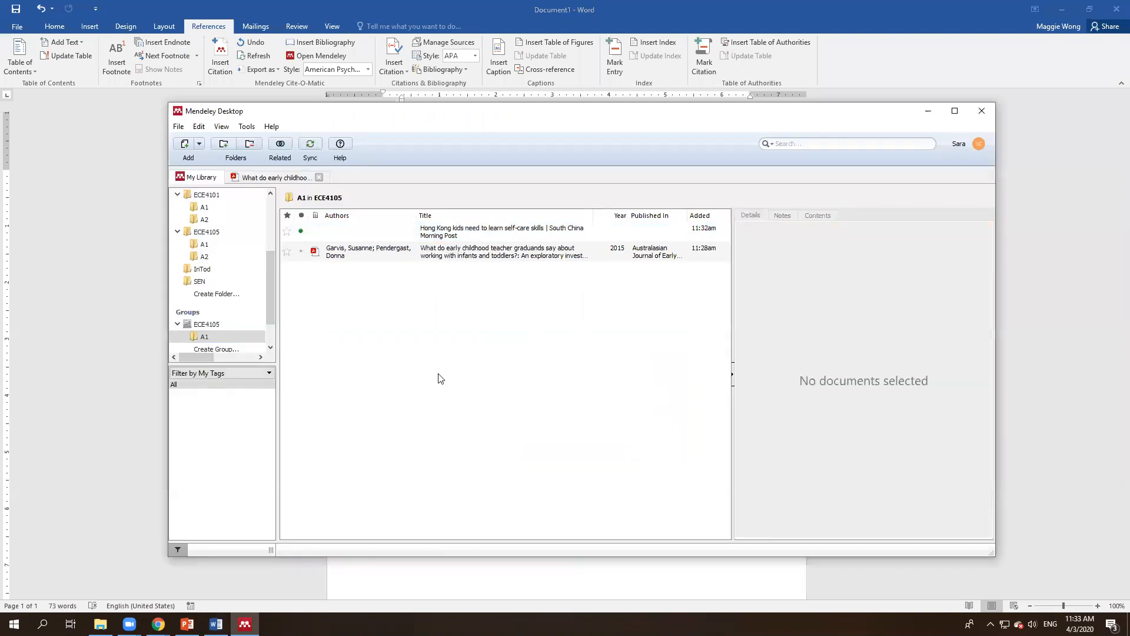
pyautogui.click(265, 179)
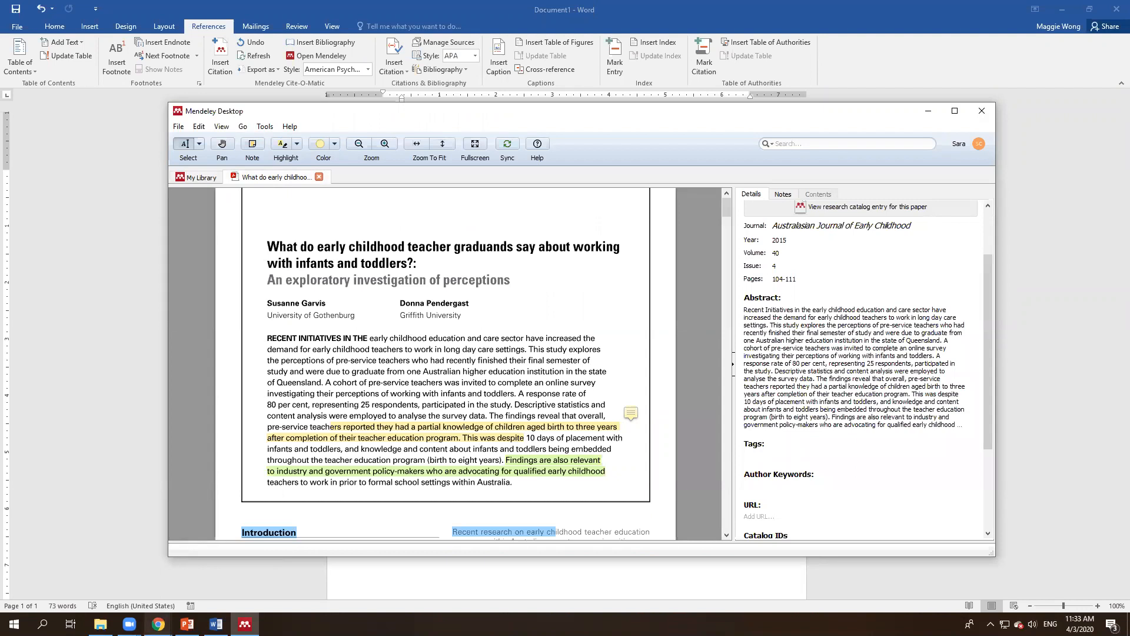
pyautogui.click(204, 178)
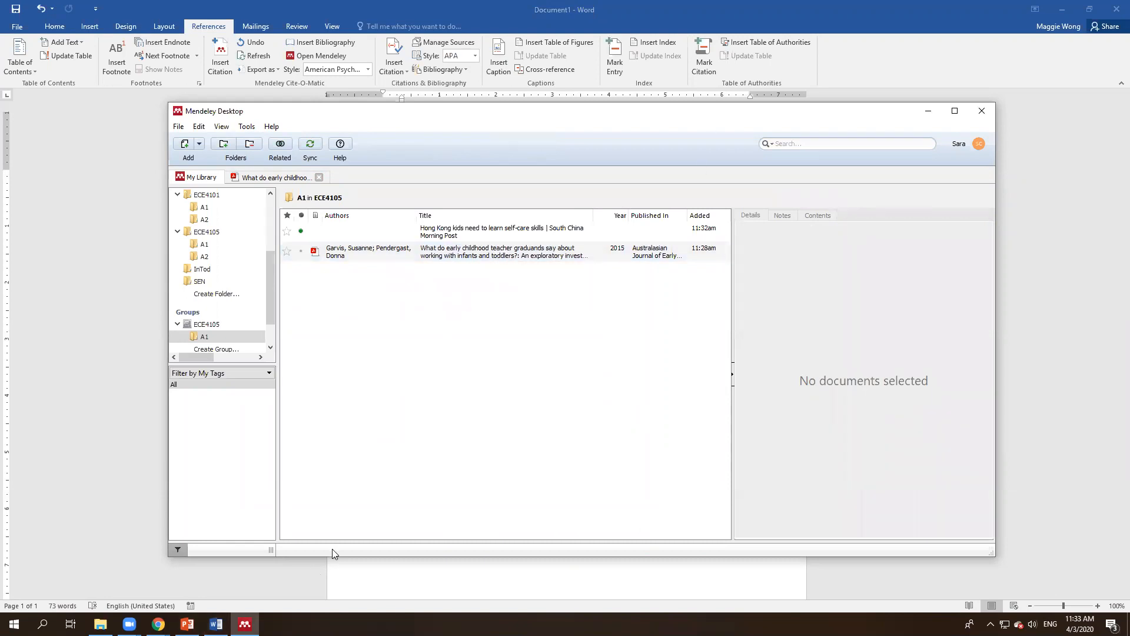
pyautogui.click(187, 624)
pyautogui.click(99, 446)
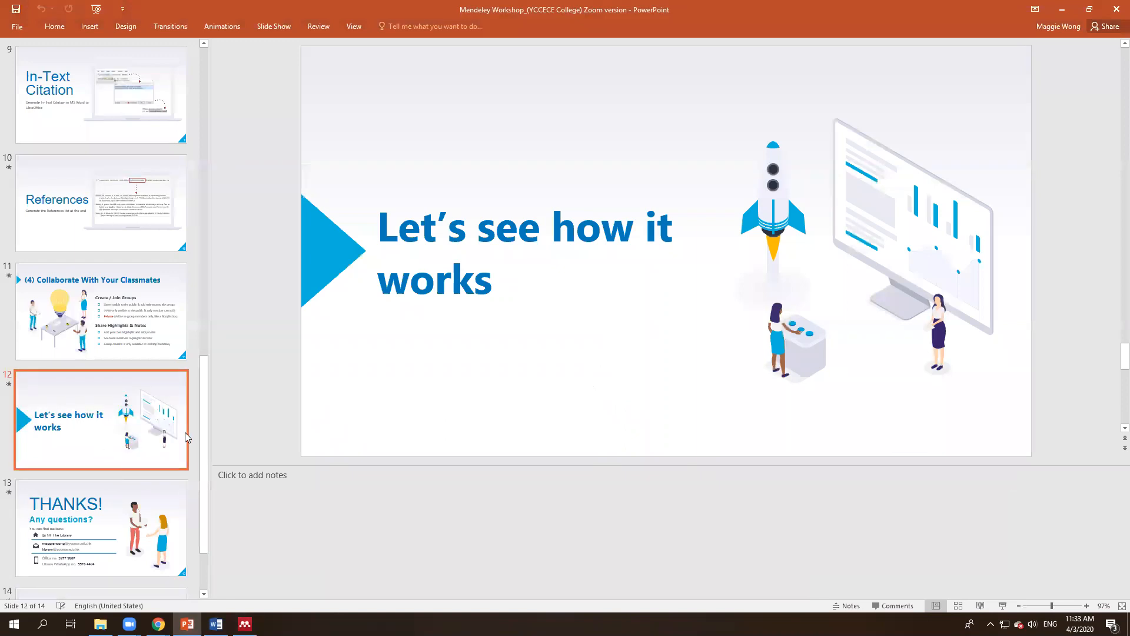
# Step: Go past slide 13, 'THANKS! Any questions?', to show the closing slide 14, Credits
pyautogui.scroll(-1, 380, 433)
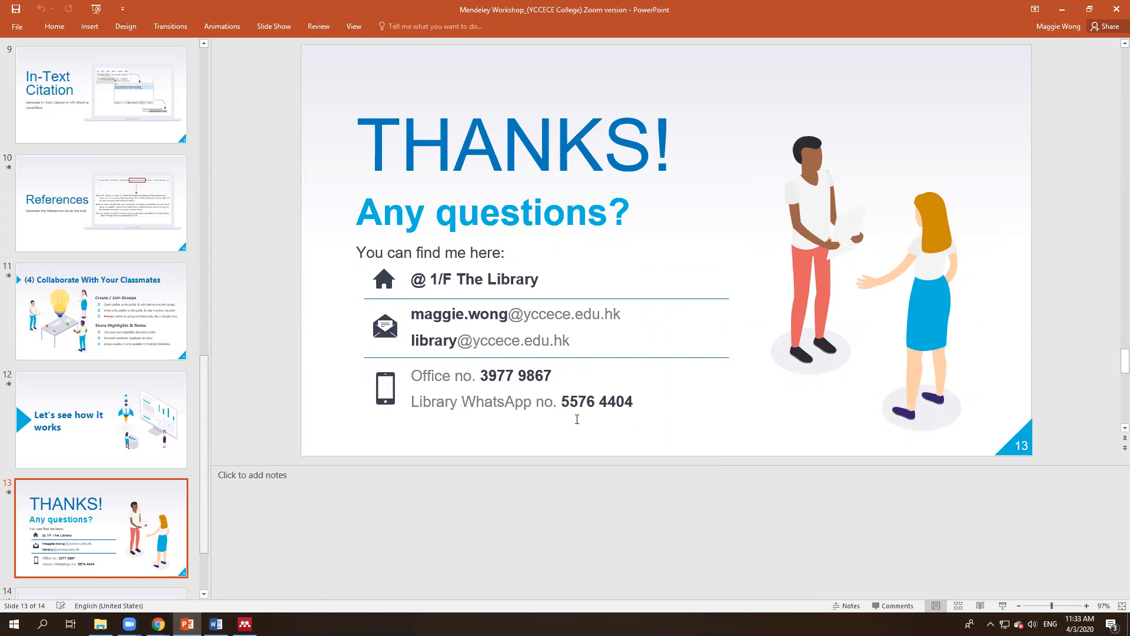
pyautogui.scroll(-3, 142, 501)
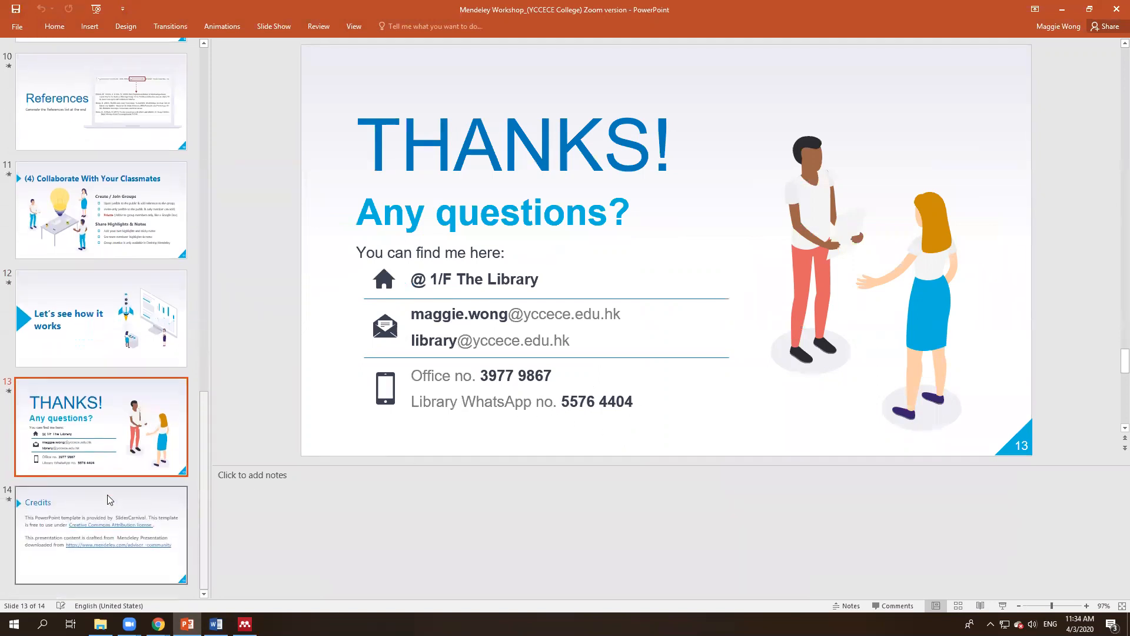
pyautogui.click(108, 500)
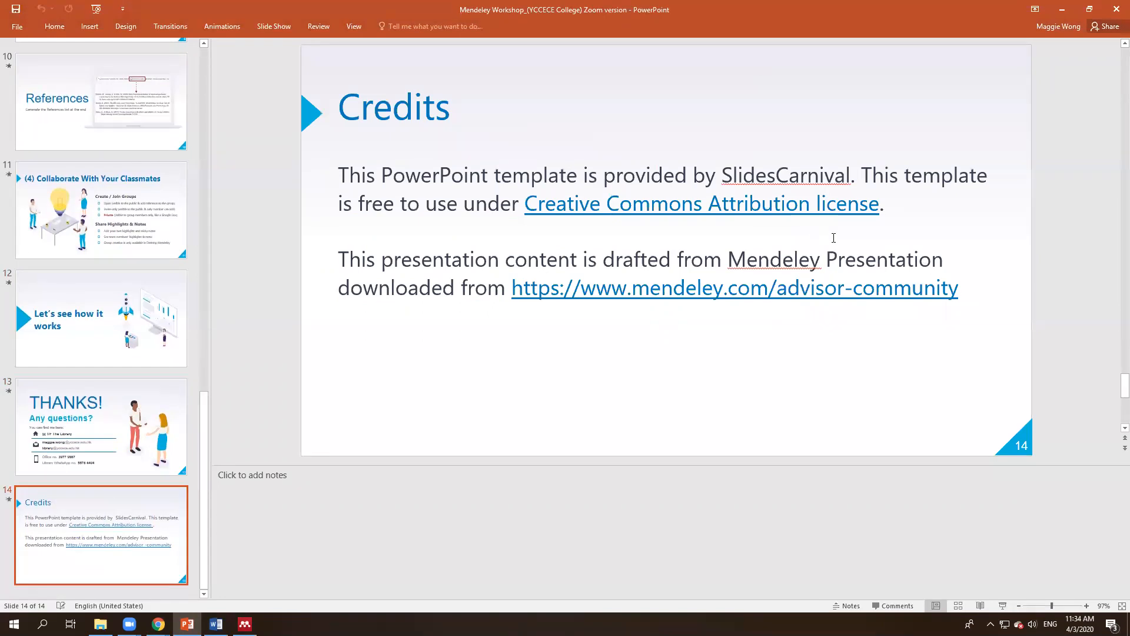
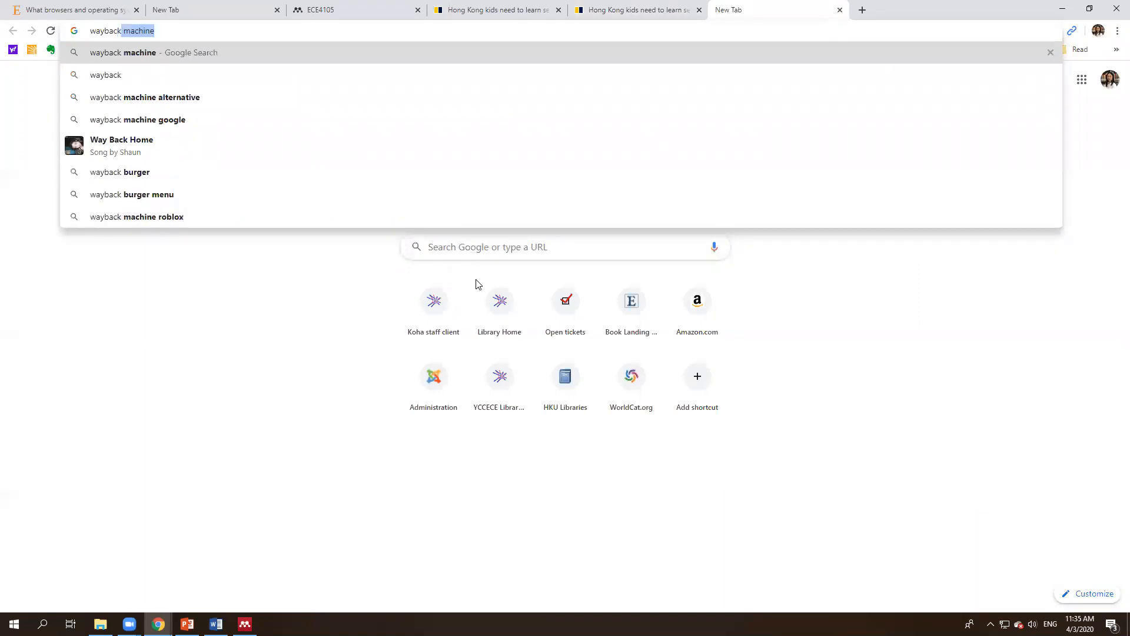
# Step: Search Google for 'wayback machine' and open the Wayback Machine home page at archive.org/web
pyautogui.write('machine')
pyautogui.press('Return')
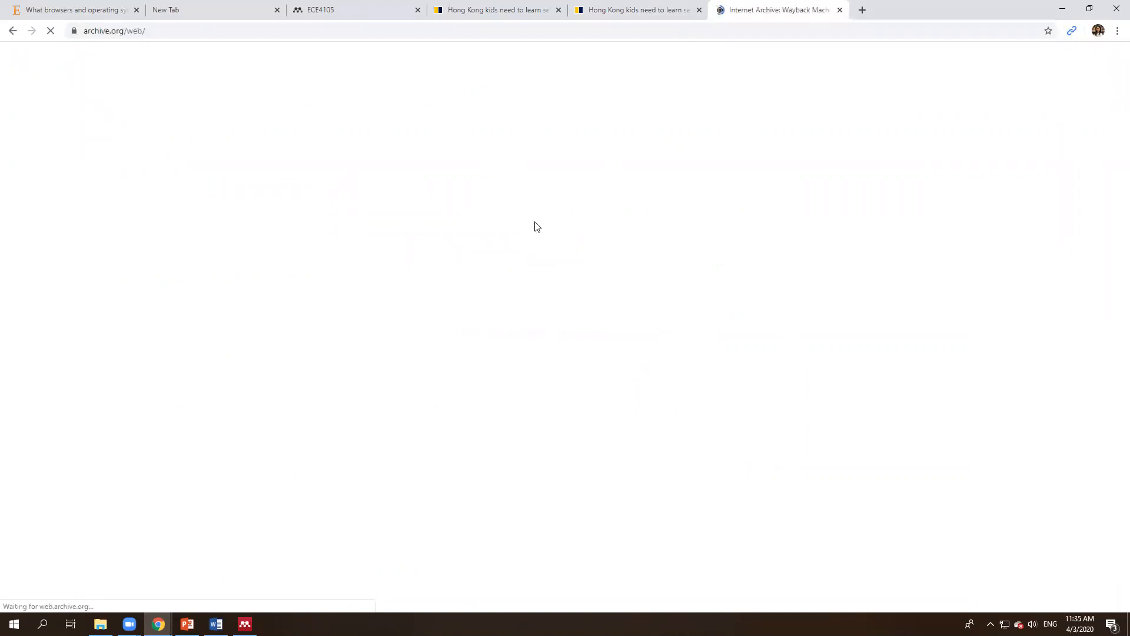
pyautogui.click(583, 138)
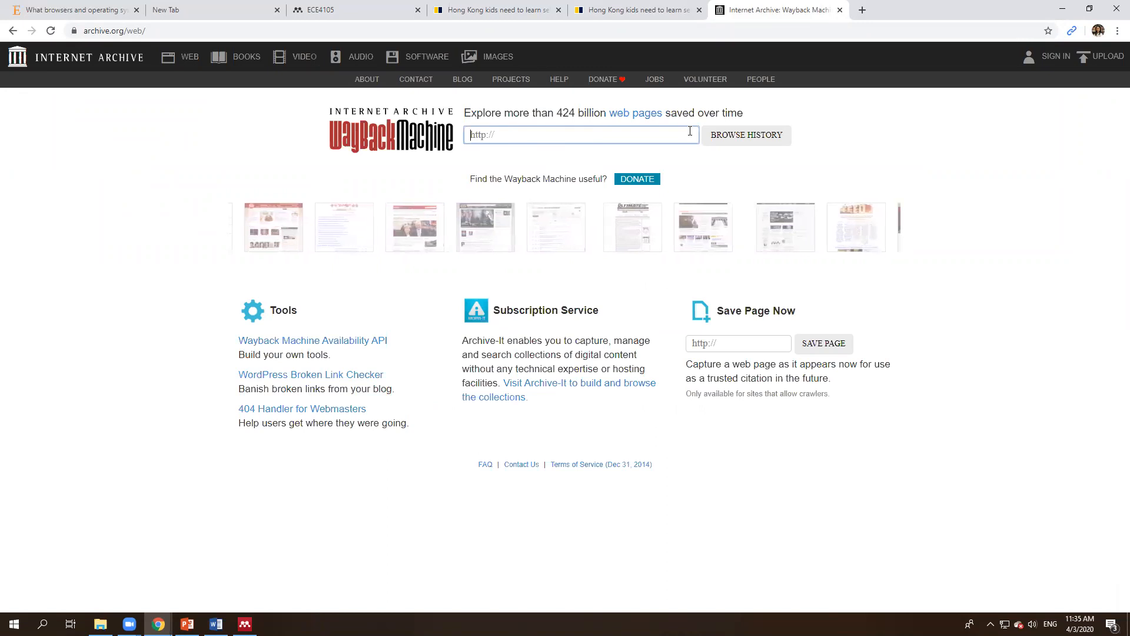
pyautogui.click(529, 154)
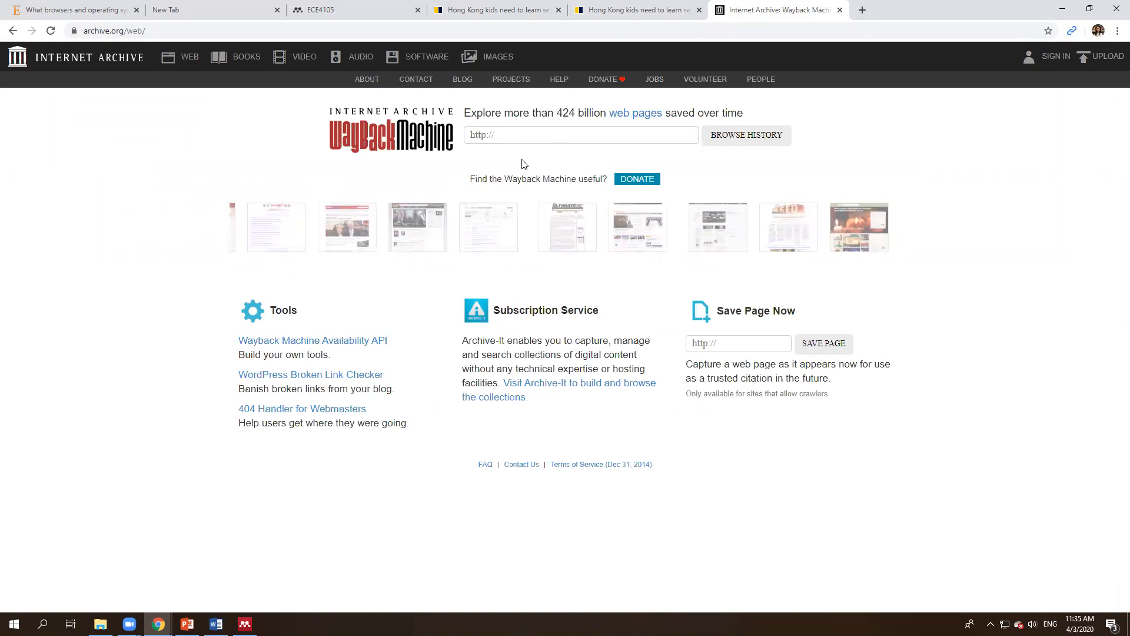
# Step: Briefly show the Mendeley Desktop library, then return to the Wayback Machine page in Chrome
pyautogui.click(245, 624)
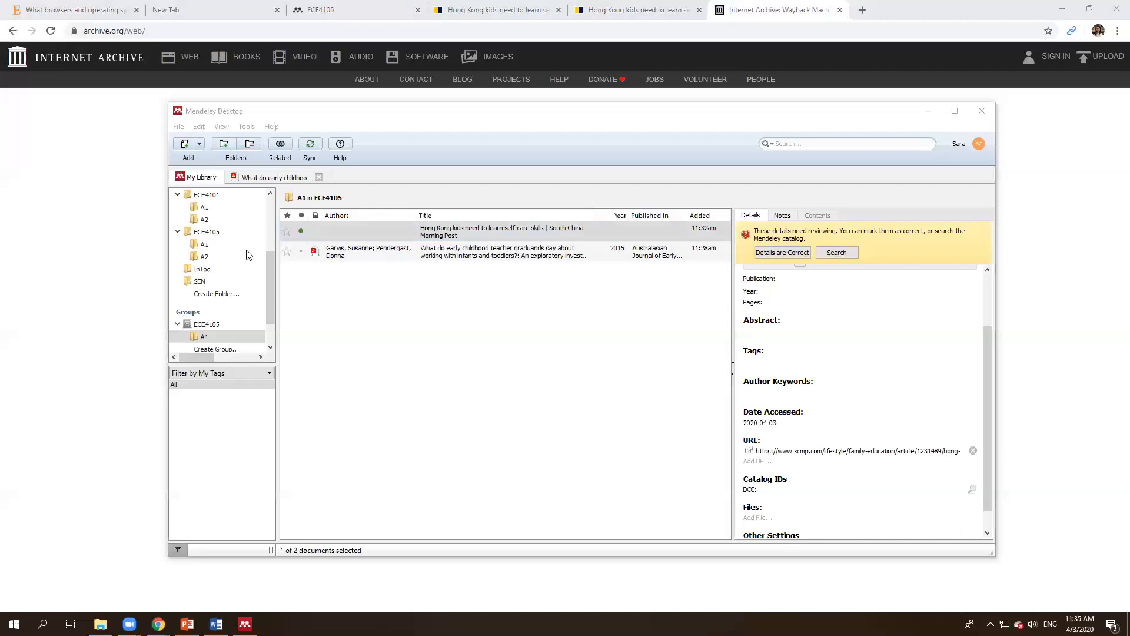
pyautogui.click(143, 204)
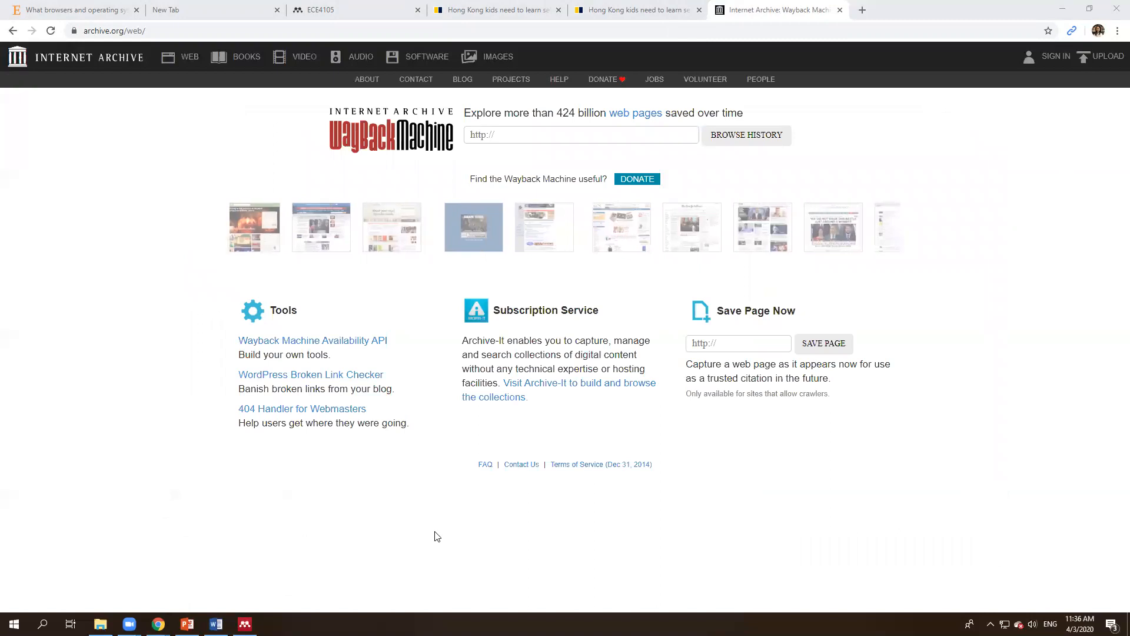
pyautogui.click(353, 6)
# Step: Open the supported browsers and operating systems article and highlight the supported Mac versions
pyautogui.click(198, 9)
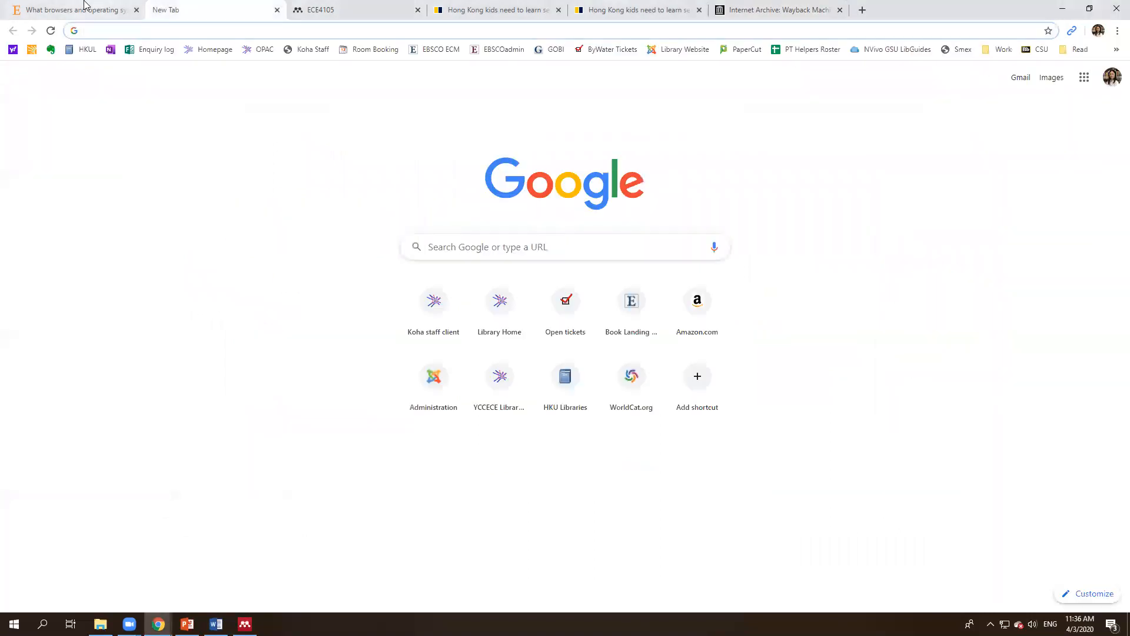
pyautogui.click(84, 6)
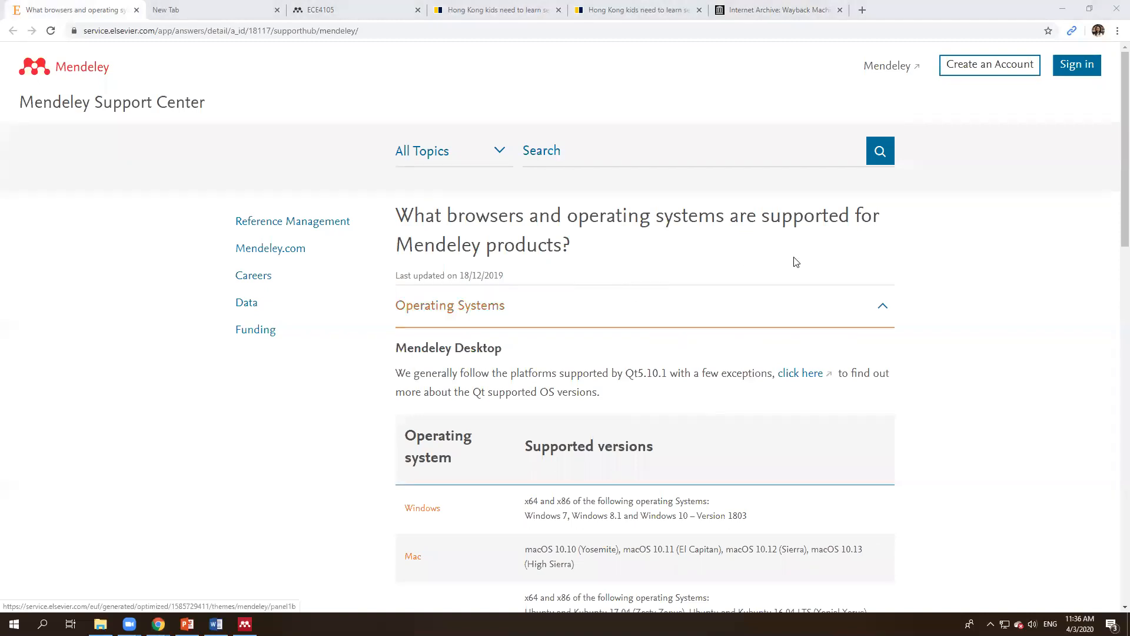
pyautogui.scroll(-3, 617, 369)
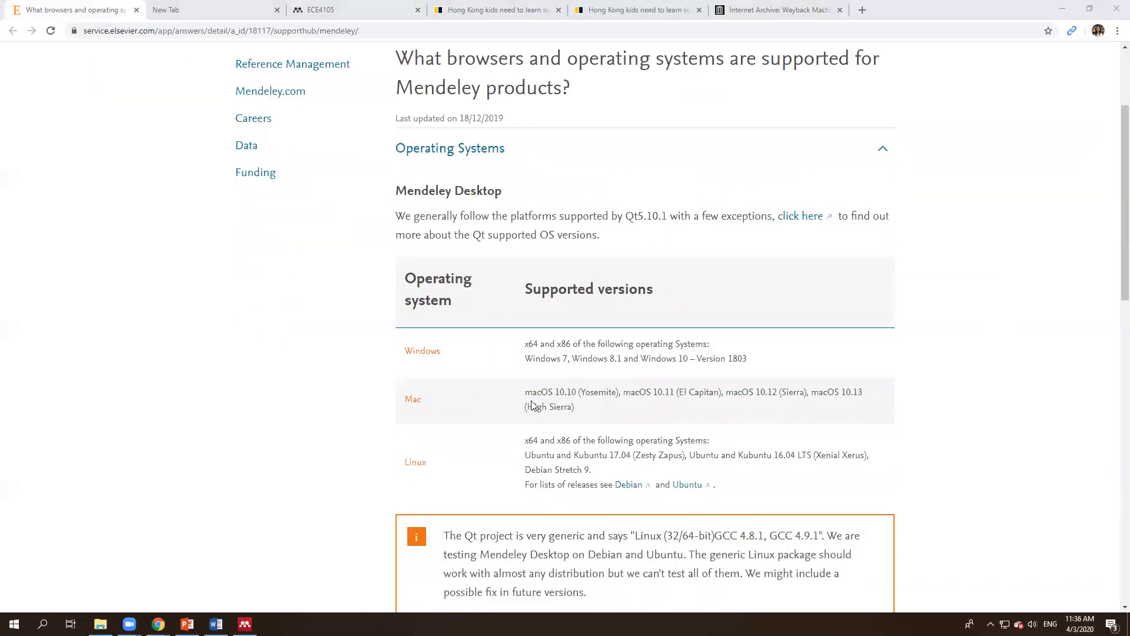
pyautogui.moveTo(525, 392)
pyautogui.mouseDown()
pyautogui.moveTo(577, 408)
pyautogui.moveTo(510, 397)
pyautogui.mouseUp()
pyautogui.click(580, 411)
pyautogui.click(542, 396)
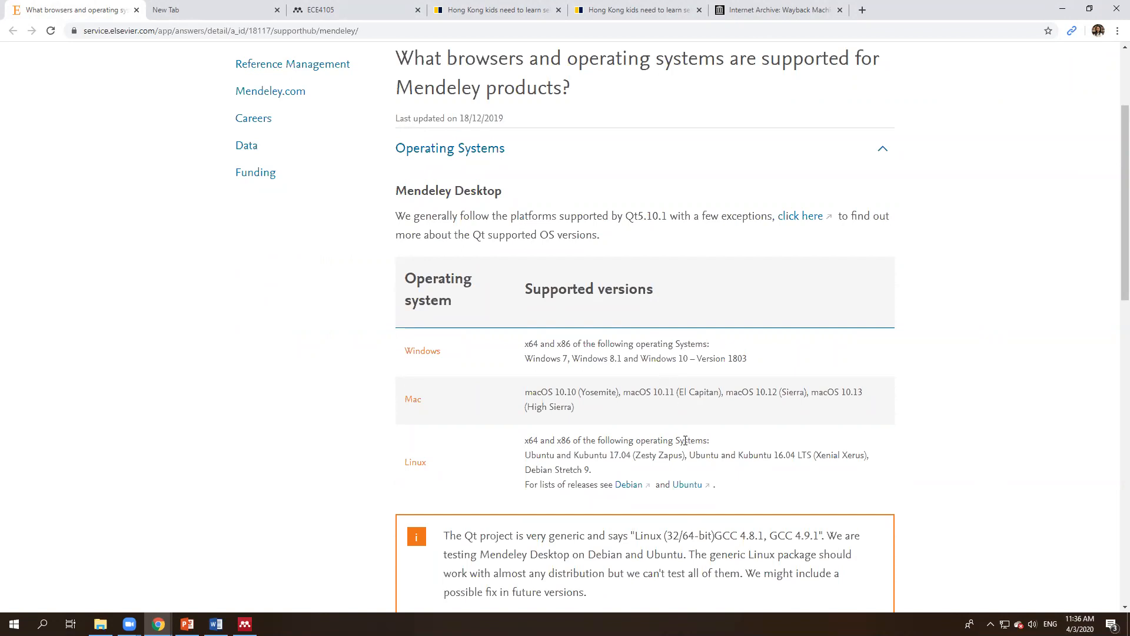
pyautogui.moveTo(530, 395); pyautogui.dragTo(577, 412)
pyautogui.click(577, 411)
# Step: Highlight the note that Mac OS 10.14 (Mojave) is not supported by Mendeley Desktop
pyautogui.scroll(-5, 664, 395)
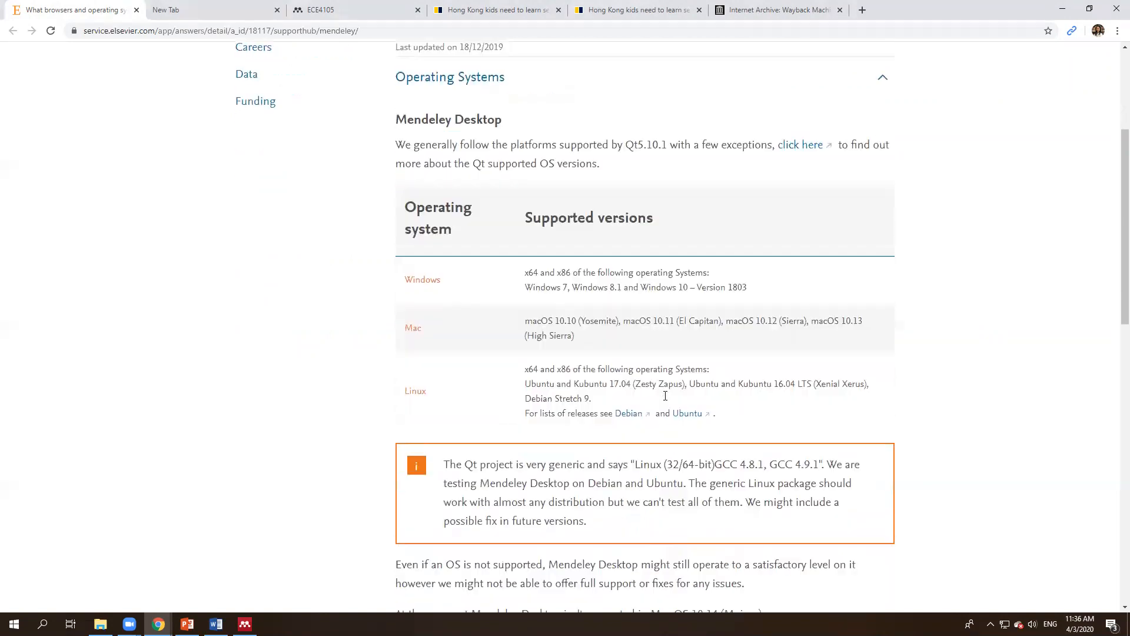
pyautogui.moveTo(653, 413); pyautogui.dragTo(756, 416)
pyautogui.click(654, 411)
pyautogui.moveTo(653, 411); pyautogui.dragTo(754, 411)
pyautogui.click(753, 410)
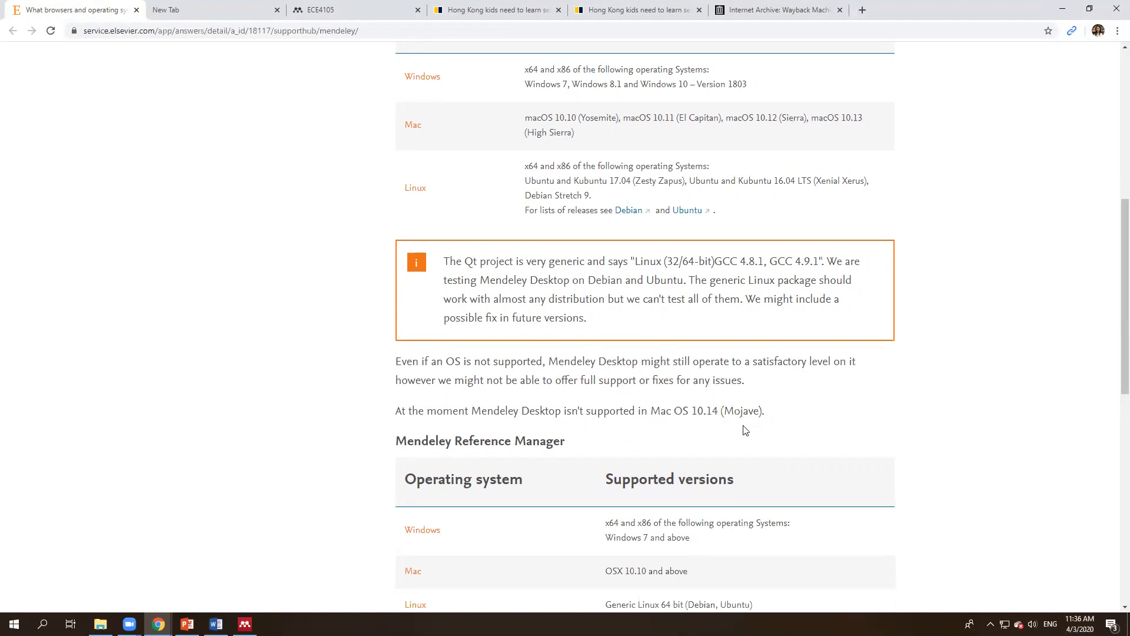
pyautogui.moveTo(493, 410); pyautogui.dragTo(641, 413)
pyautogui.click(722, 411)
pyautogui.moveTo(755, 412); pyautogui.dragTo(651, 411)
pyautogui.click(719, 412)
# Step: Highlight the supported Windows and Mac versions in the Operating Systems table
pyautogui.scroll(4, 720, 417)
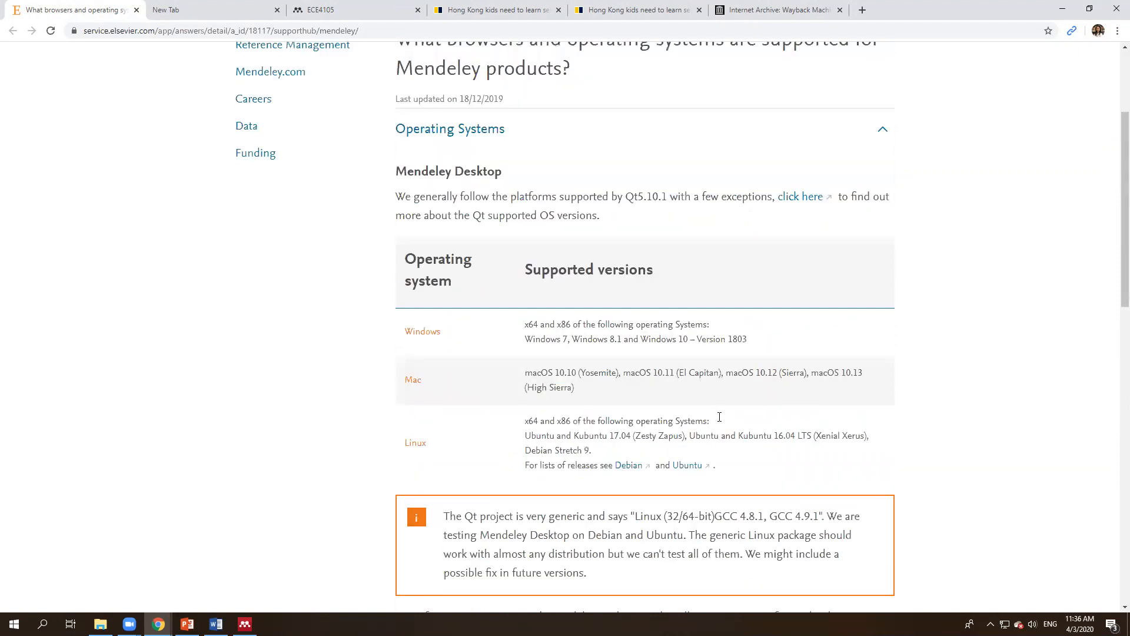
pyautogui.scroll(2, 720, 417)
pyautogui.scroll(-3, 722, 412)
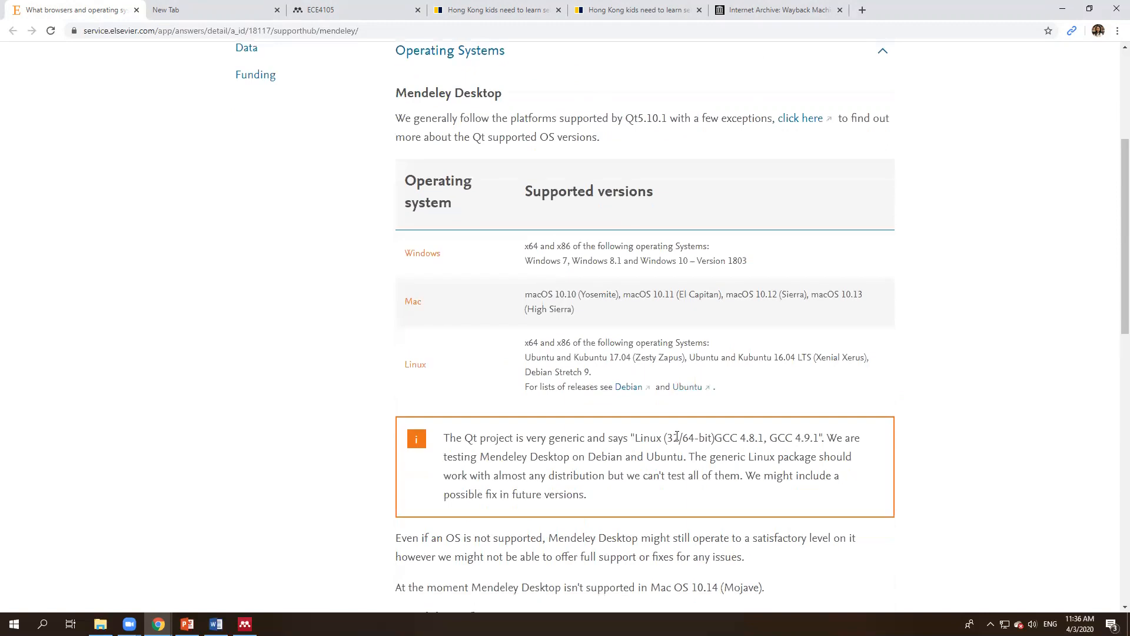
pyautogui.click(582, 317)
pyautogui.moveTo(527, 295)
pyautogui.mouseDown()
pyautogui.moveTo(582, 316)
pyautogui.moveTo(527, 298)
pyautogui.mouseUp()
pyautogui.click(527, 298)
pyautogui.moveTo(525, 246); pyautogui.dragTo(792, 269)
pyautogui.click(792, 269)
pyautogui.moveTo(575, 311); pyautogui.dragTo(522, 296)
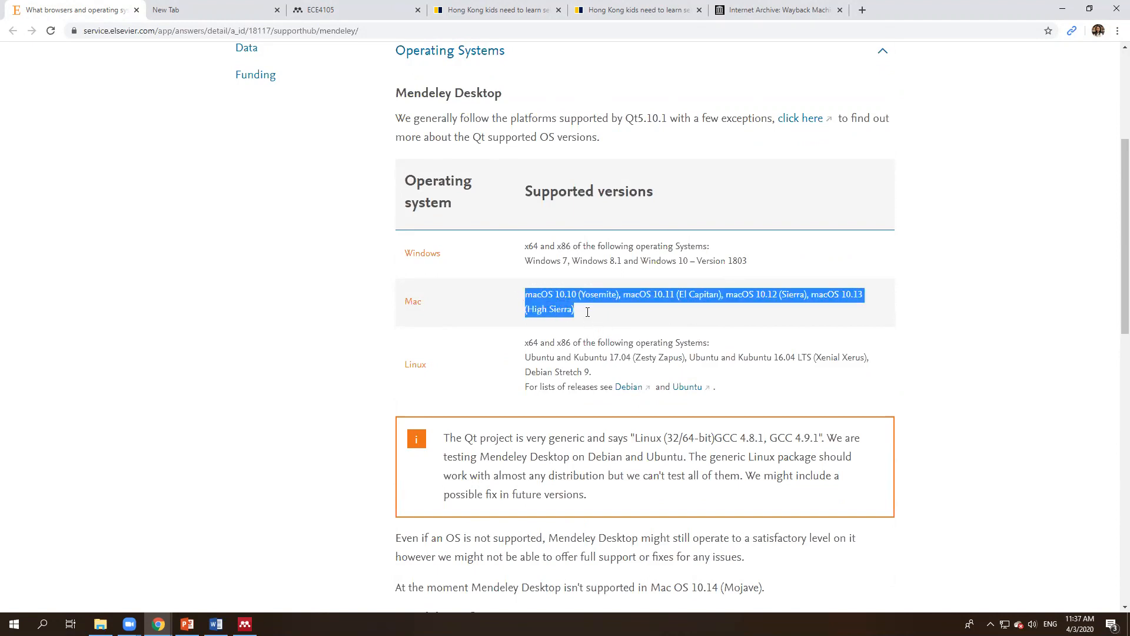
pyautogui.click(575, 317)
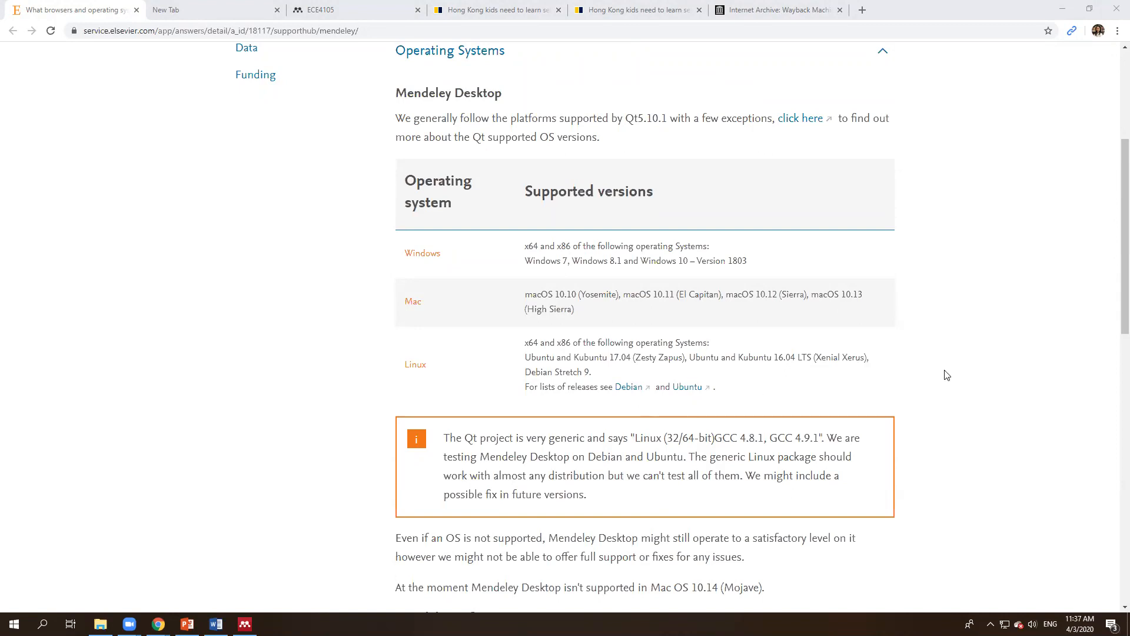
pyautogui.press('XF86AudioRaiseVolume')
# Step: Go from slide 3 to slide 4, covering 2GB cloud storage, private groups and 100MB team storage
pyautogui.click(244, 624)
pyautogui.click(187, 624)
pyautogui.scroll(10, 109, 310)
pyautogui.click(104, 326)
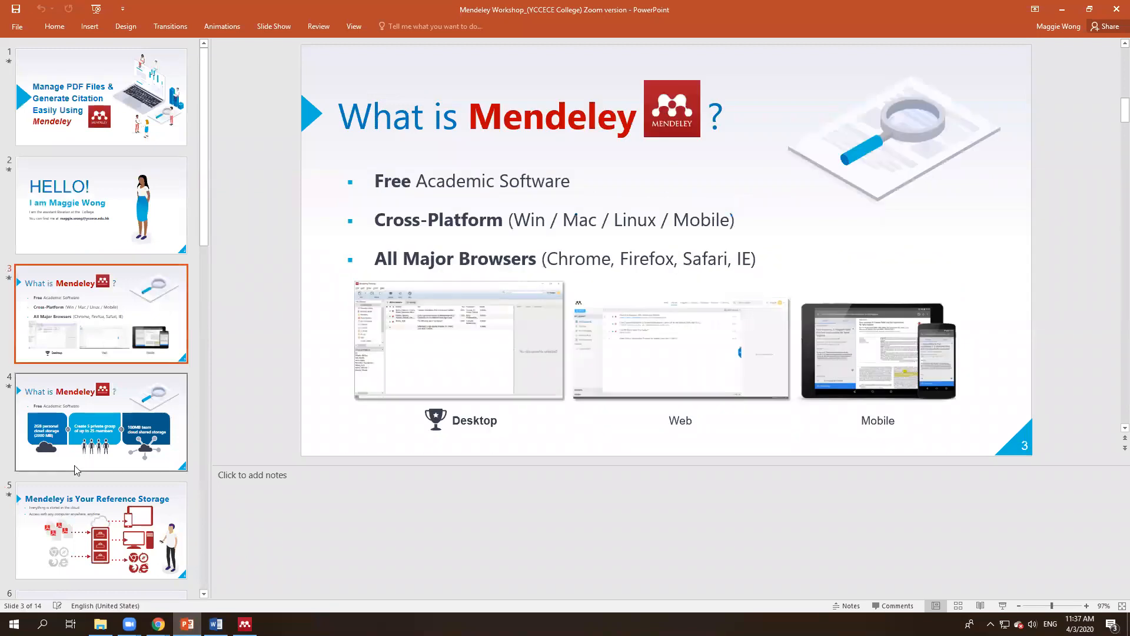
pyautogui.click(76, 469)
pyautogui.scroll(-3, 94, 412)
pyautogui.scroll(-4, 94, 410)
pyautogui.scroll(7, 102, 433)
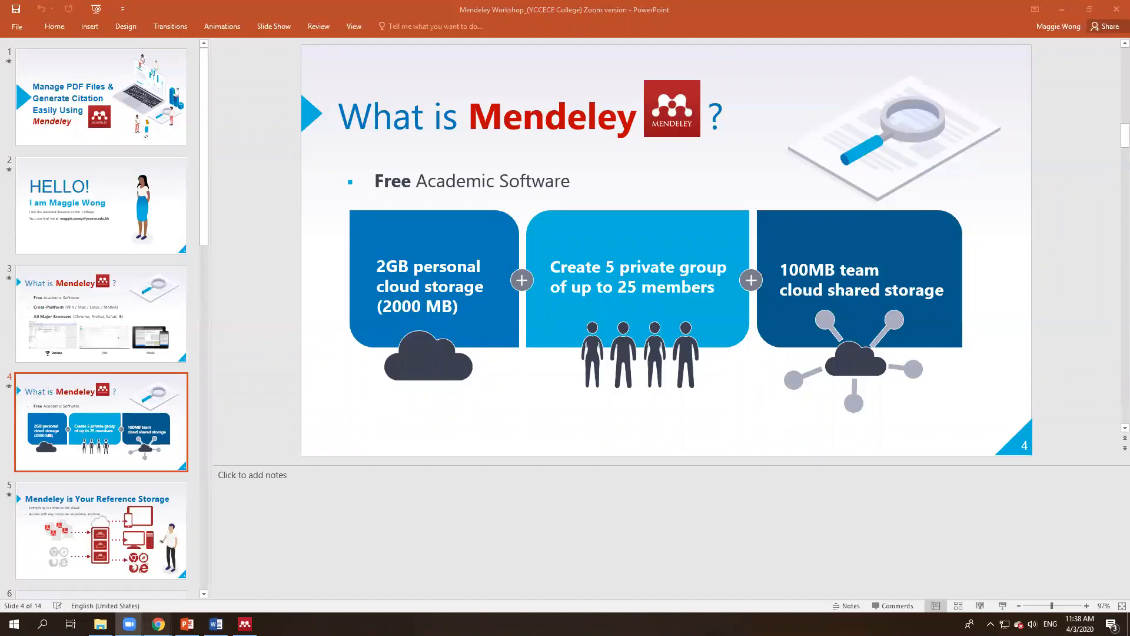
pyautogui.moveTo(158, 623)
pyautogui.click(262, 536)
pyautogui.hotkey('ctrl', 't')
pyautogui.write('www.mendeley')
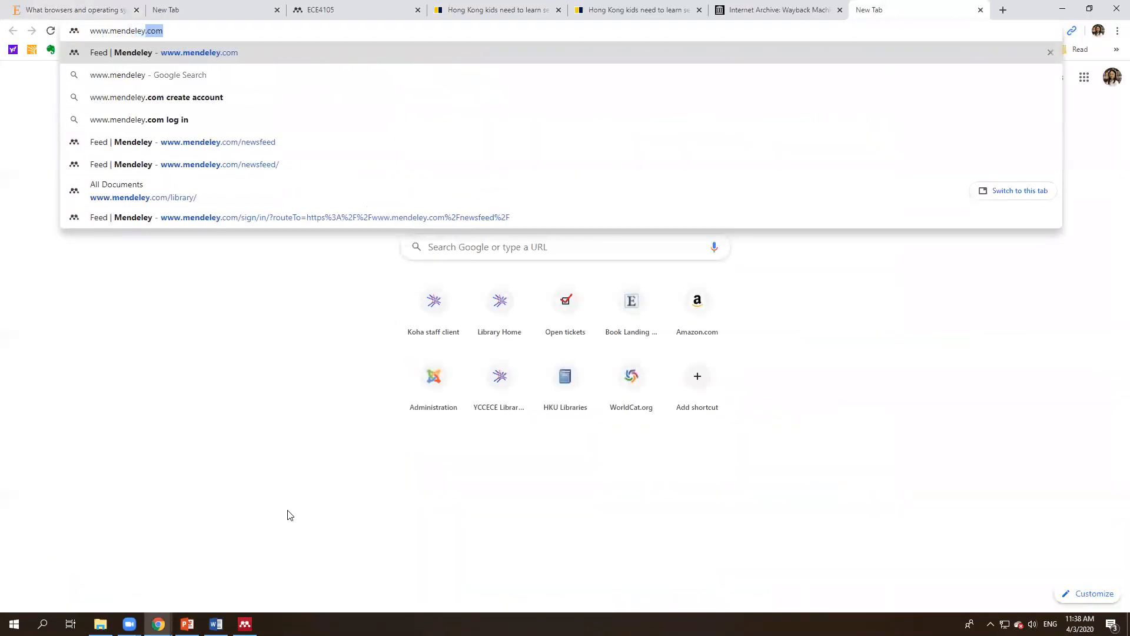
pyautogui.press('Return')
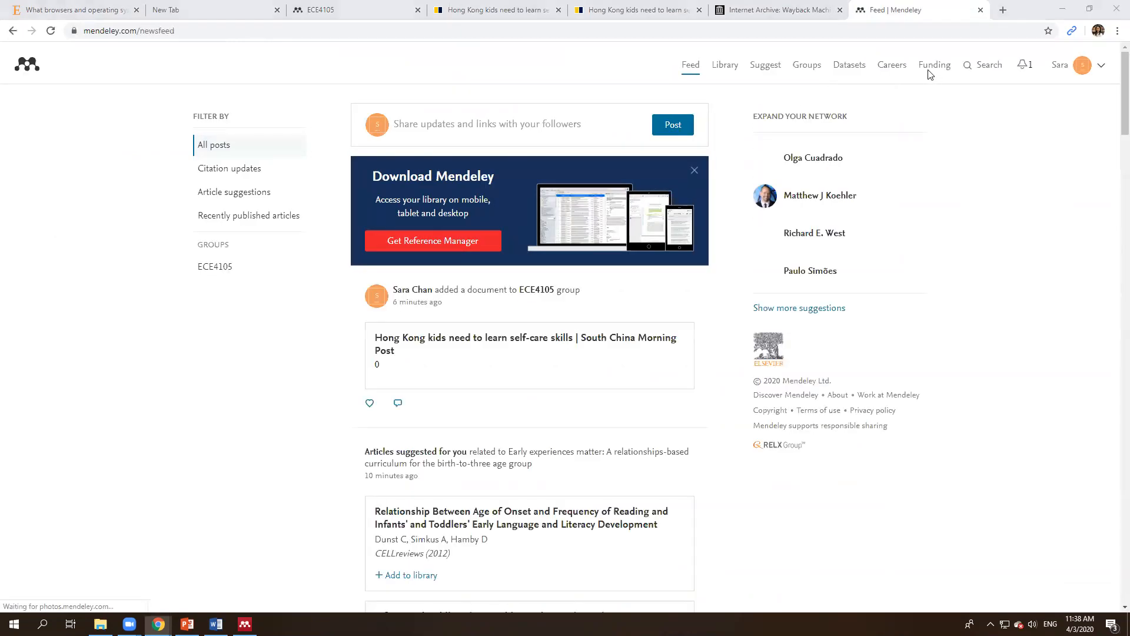
pyautogui.click(465, 29)
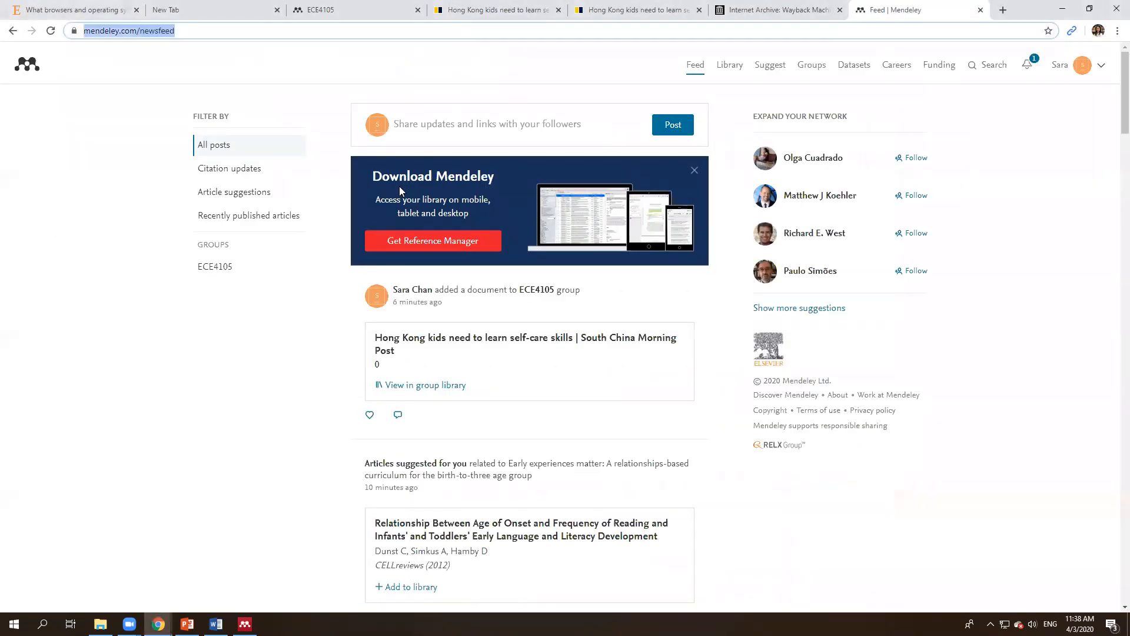
# Step: Reach the Download Mendeley Desktop page from the account menu, then bring back the Mendeley library
pyautogui.click(1102, 66)
pyautogui.click(1047, 109)
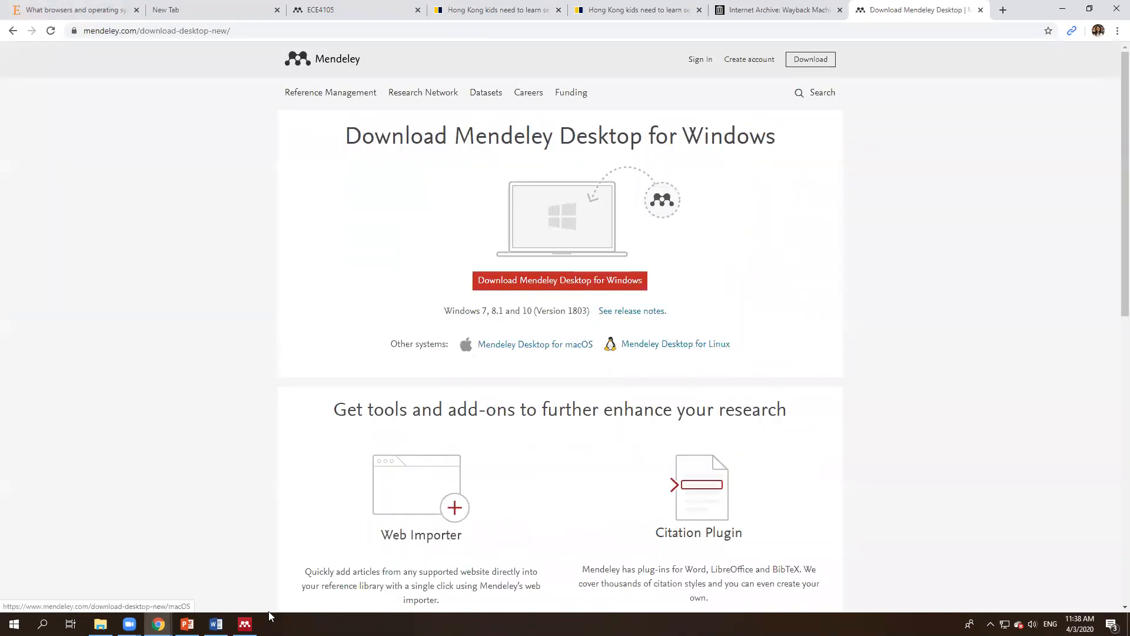
pyautogui.click(245, 623)
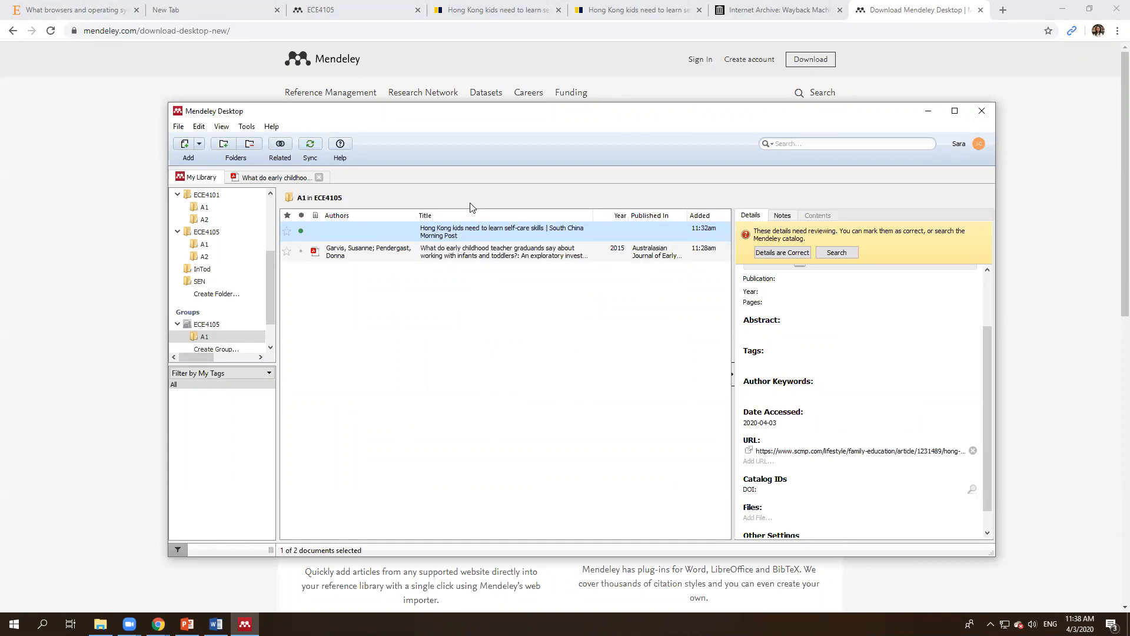
# Step: Show the notes and annotations of the Garvis teacher graduands paper
pyautogui.moveTo(270, 285); pyautogui.dragTo(268, 219)
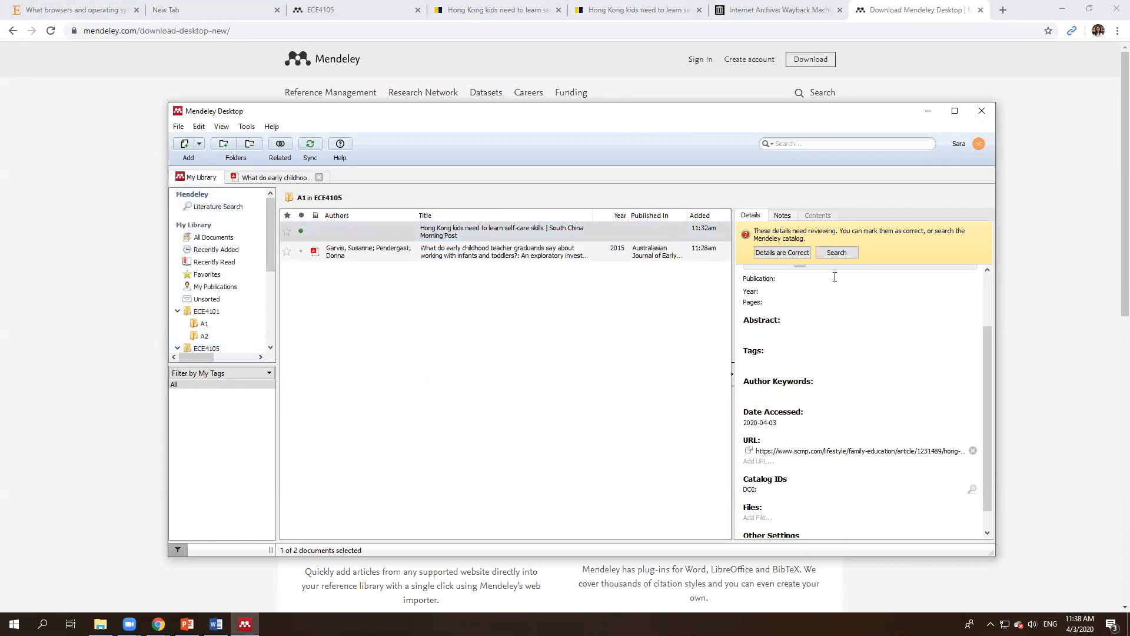
pyautogui.click(795, 218)
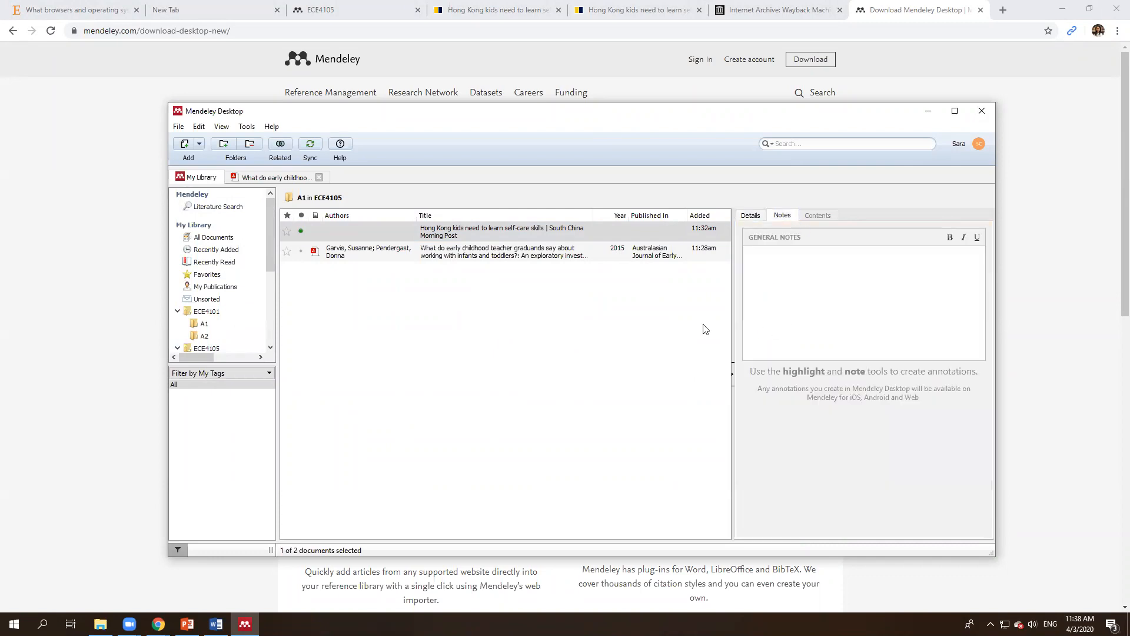
pyautogui.click(485, 255)
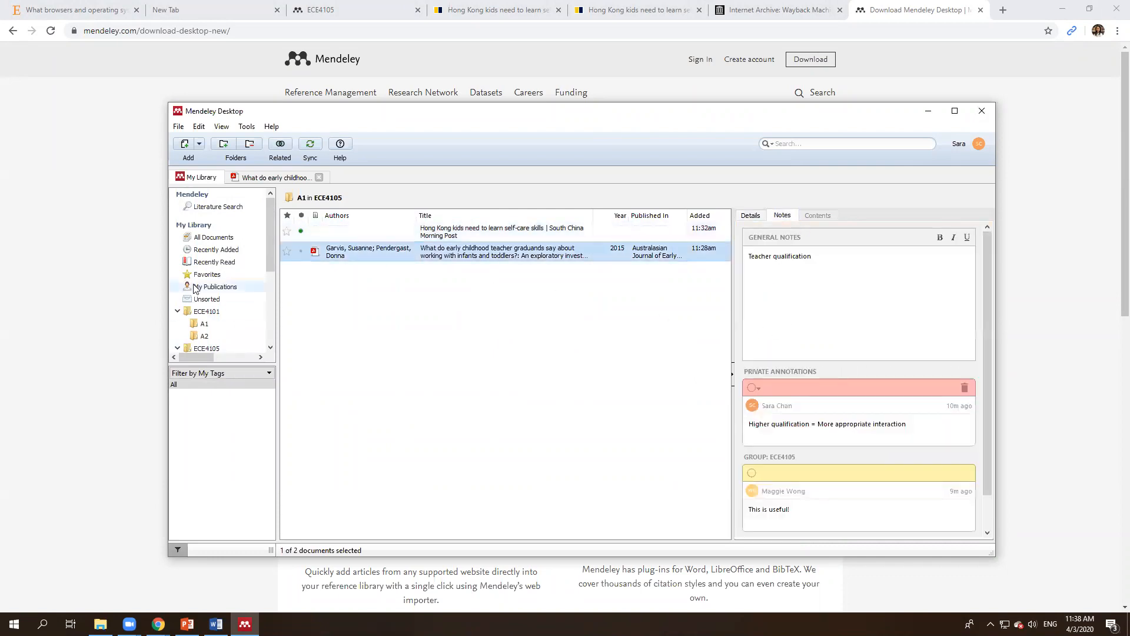
# Step: List All Documents and view the details of the Early experiences matter paper
pyautogui.click(213, 237)
pyautogui.click(465, 356)
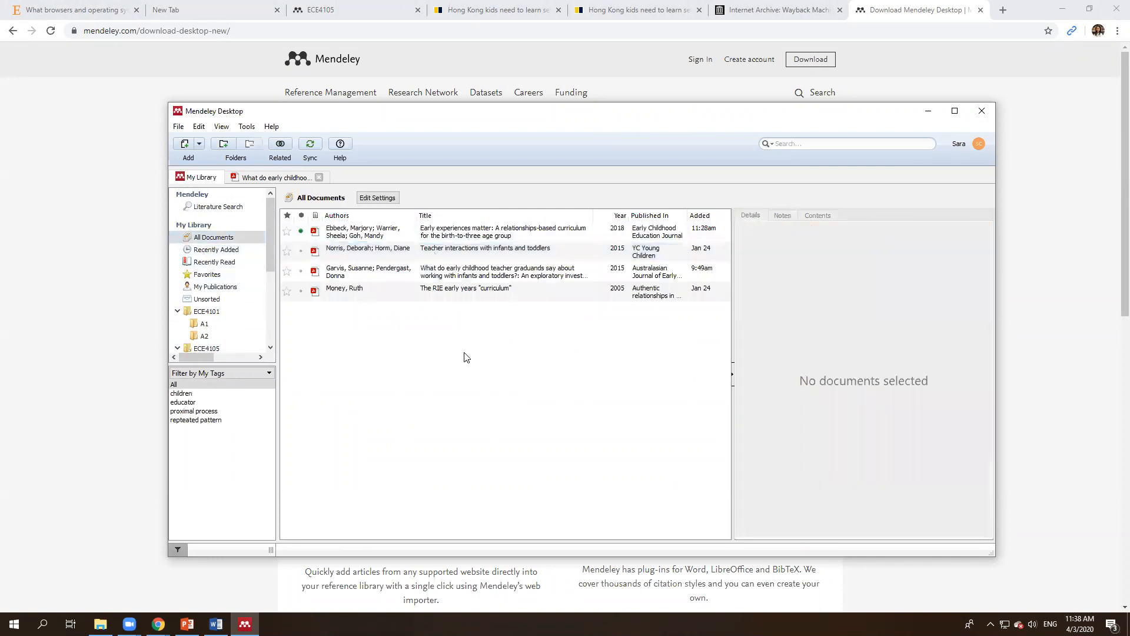
pyautogui.click(476, 235)
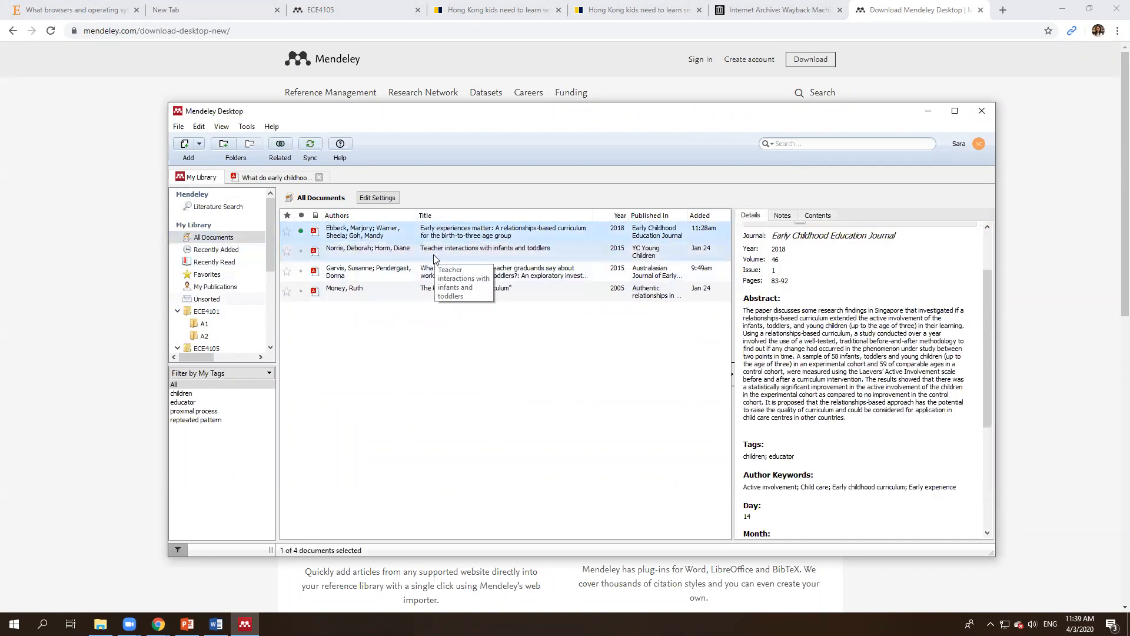
pyautogui.click(722, 63)
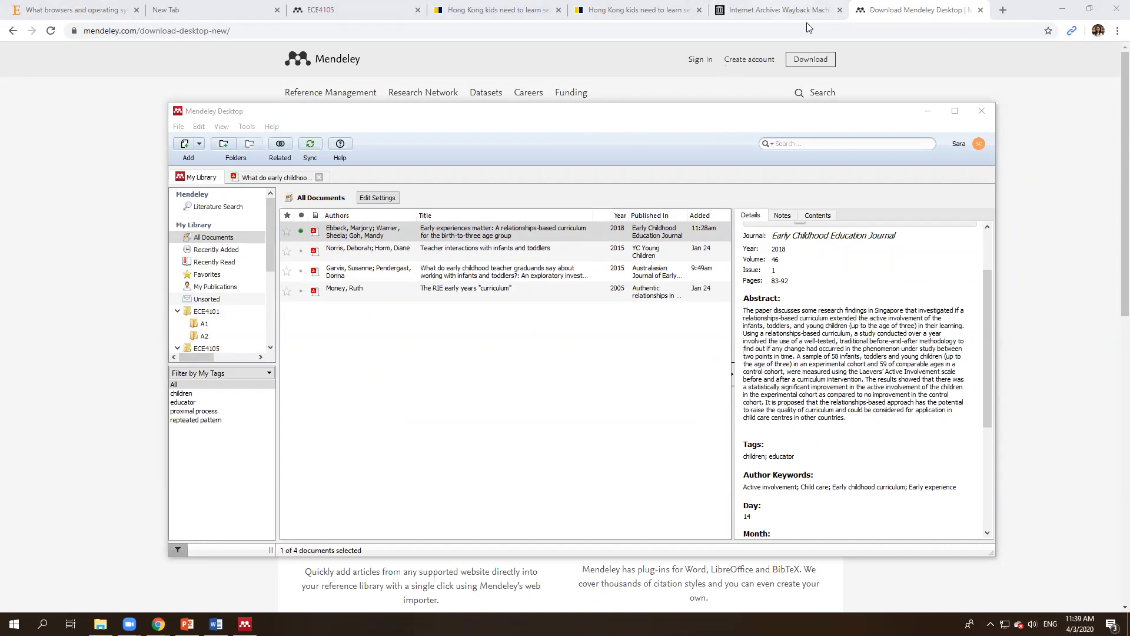
pyautogui.click(783, 10)
# Step: Go back to the supported operating systems article and highlight the supported Mac versions
pyautogui.hotkey('ctrl', 'shift', 'Tab')
pyautogui.hotkey('ctrl', 'shift', 'Tab')
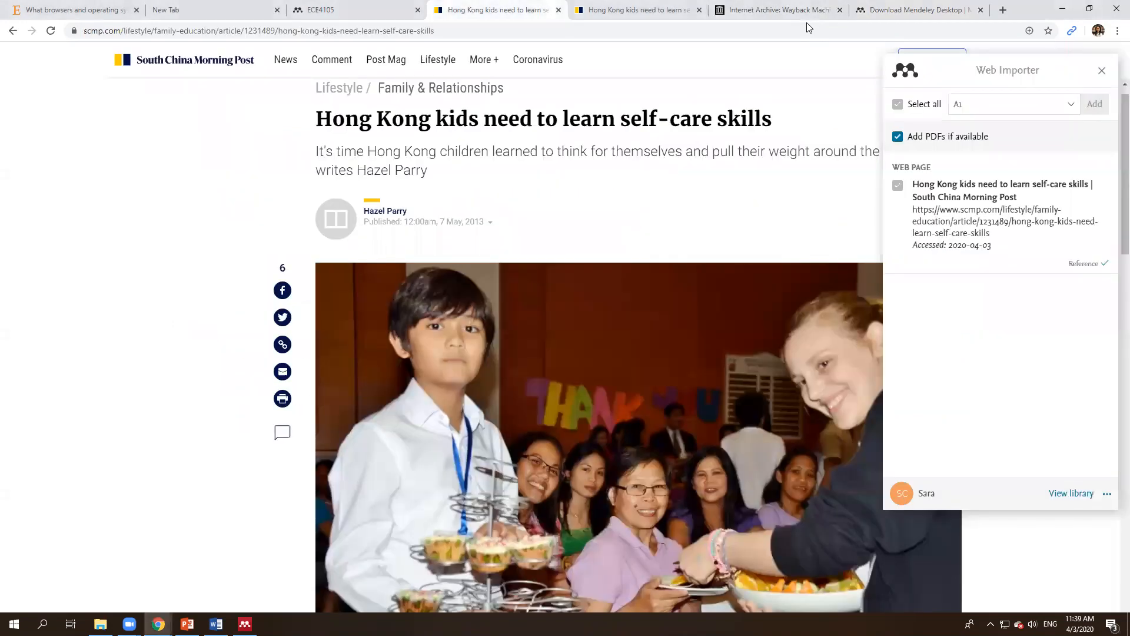
pyautogui.hotkey('ctrl', 'shift', 'Tab')
pyautogui.hotkey('ctrl', 'shift', 'Tab')
pyautogui.hotkey('ctrl', 'shift', 'Tab')
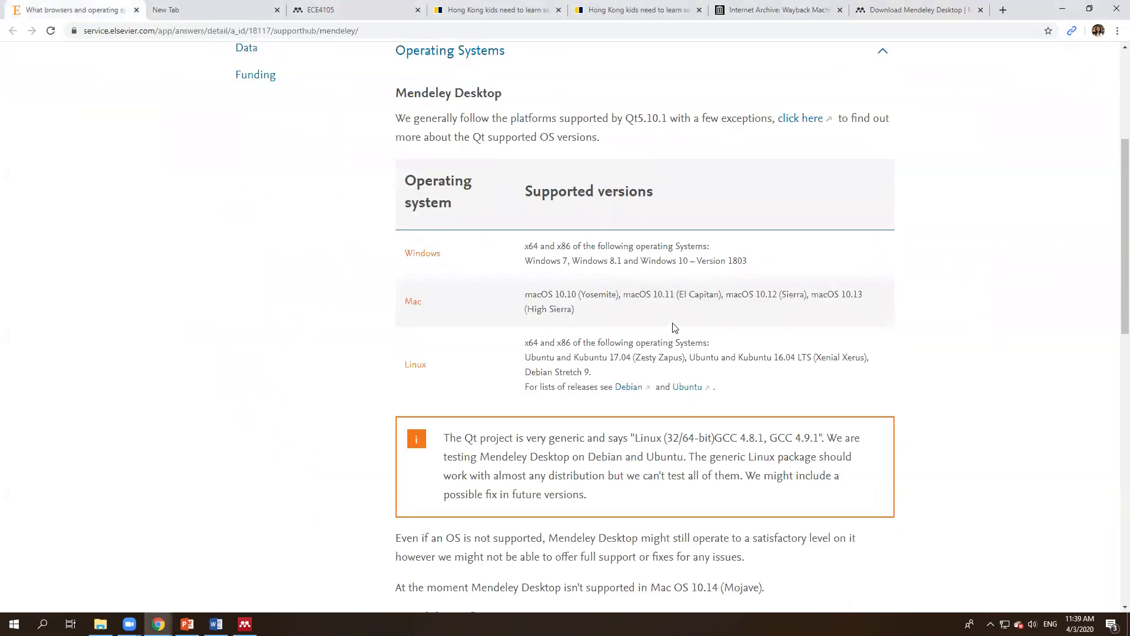
pyautogui.click(676, 315)
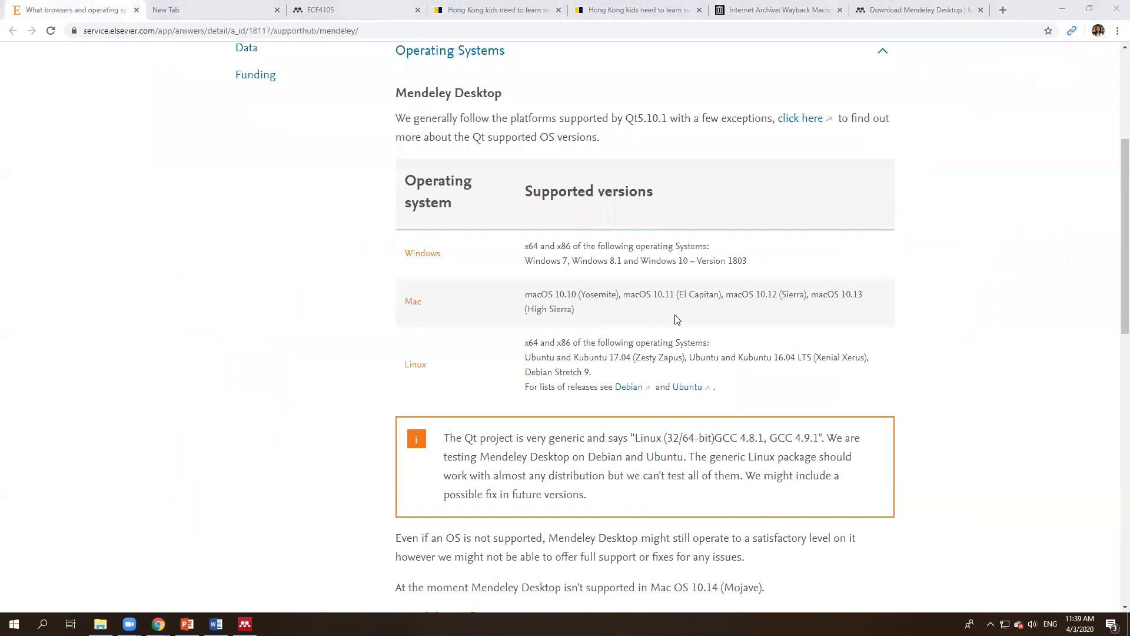
pyautogui.moveTo(524, 295); pyautogui.dragTo(606, 308)
pyautogui.click(606, 309)
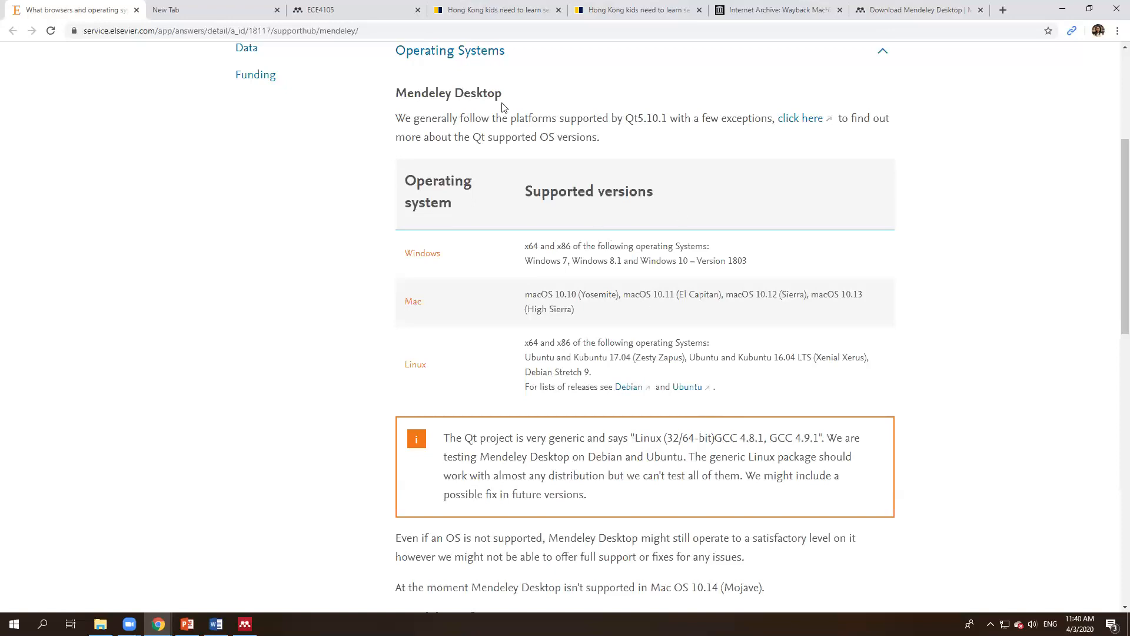
pyautogui.click(277, 10)
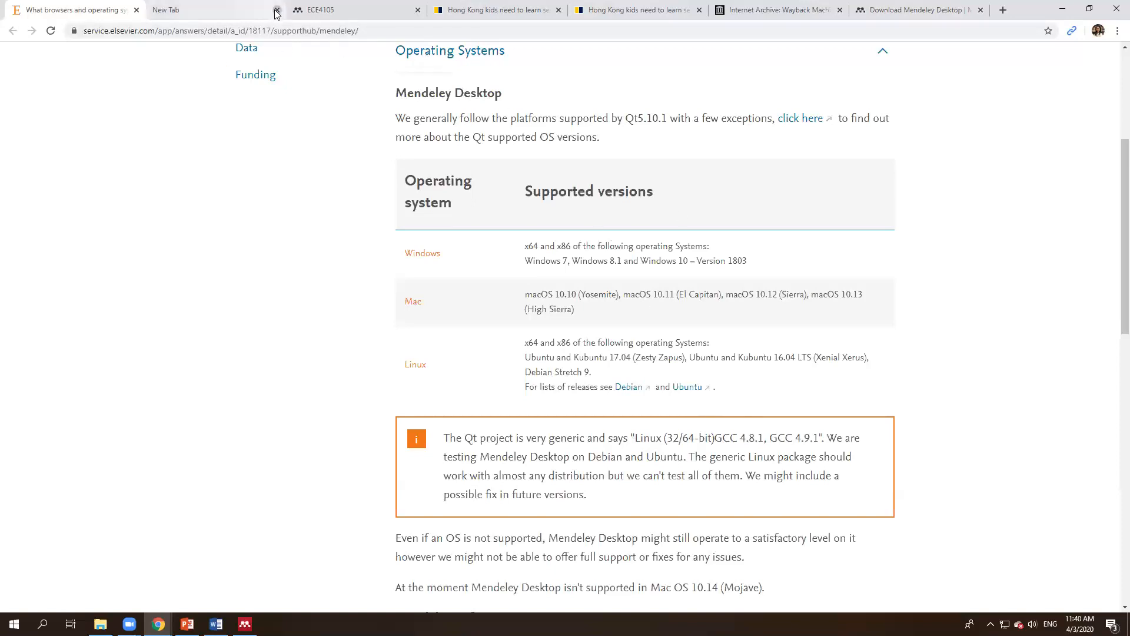
# Step: Scroll to the top of the support article, then bring the Mendeley Desktop library forward
pyautogui.scroll(5, 595, 253)
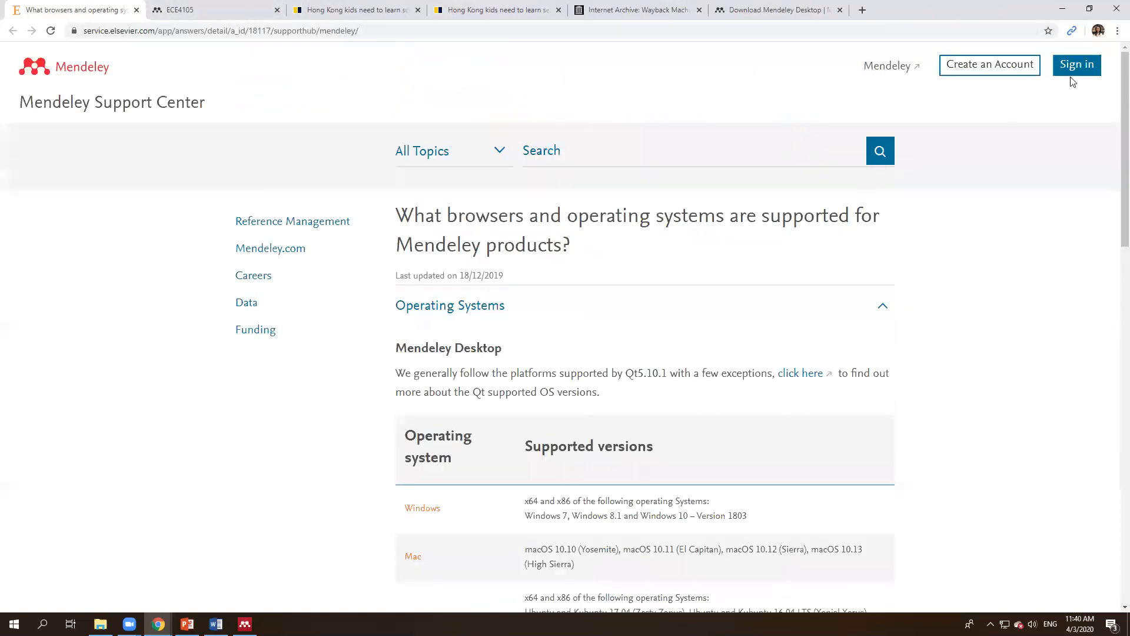
pyautogui.doubleClick(403, 375)
pyautogui.click(531, 375)
pyautogui.click(355, 410)
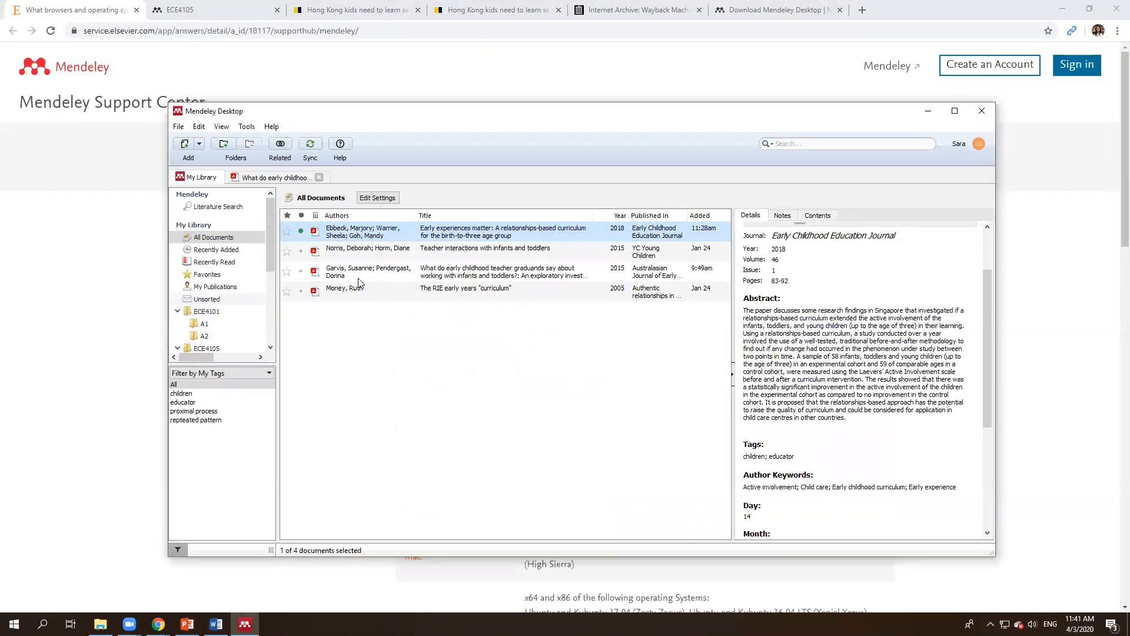
# Step: Close Mendeley Desktop and relaunch it from the Start menu search
pyautogui.click(474, 308)
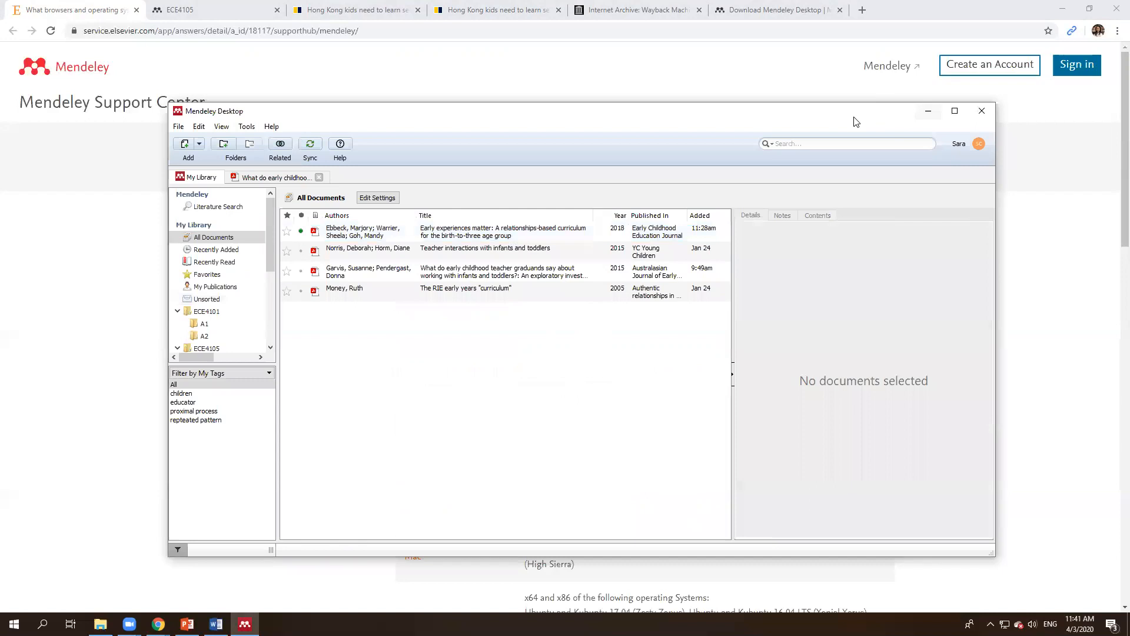
pyautogui.moveTo(853, 117); pyautogui.dragTo(789, 97)
pyautogui.click(919, 94)
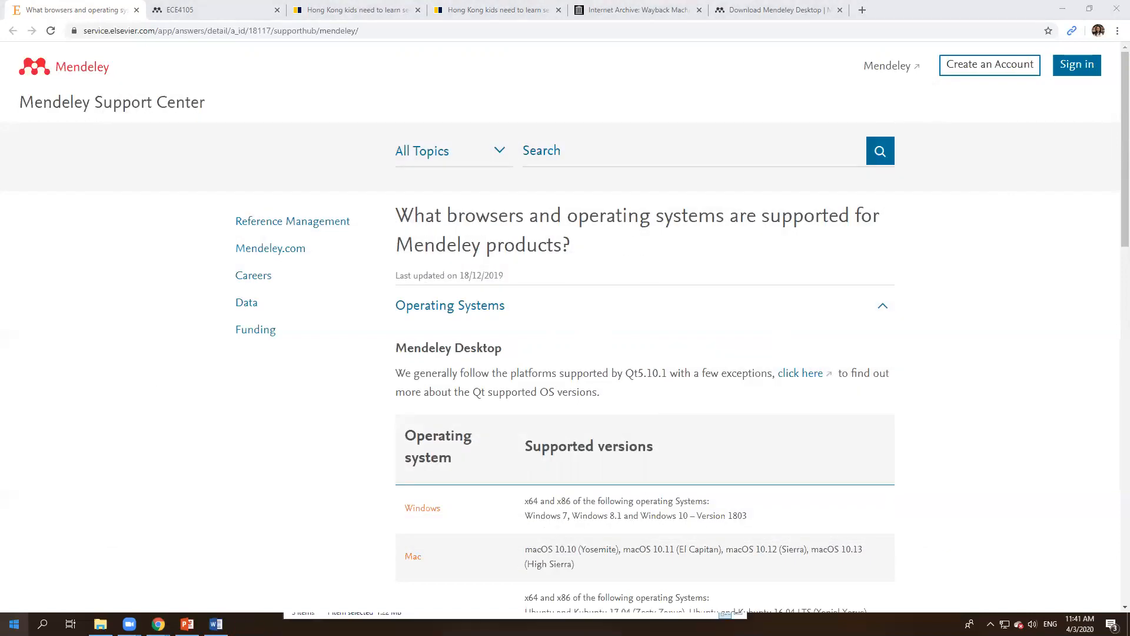
pyautogui.press('super')
pyautogui.write('mendeley')
pyautogui.press('Return')
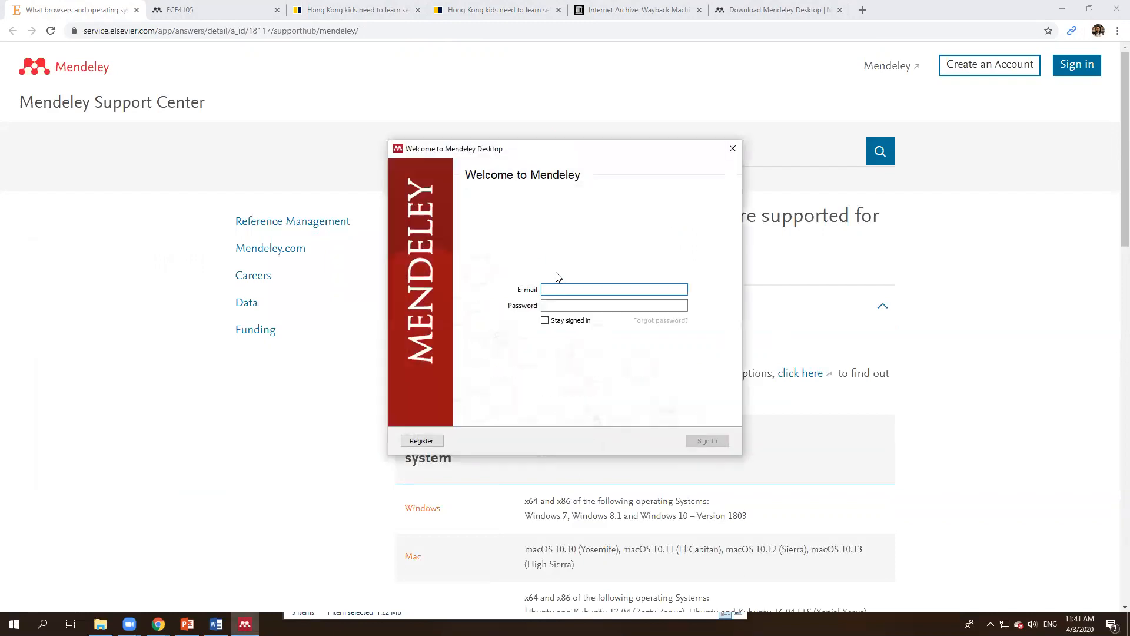
# Step: Sign in to the Welcome dialog with the second account's e-mail and password
pyautogui.press('Tab')
pyautogui.write('•••••••••••••••')
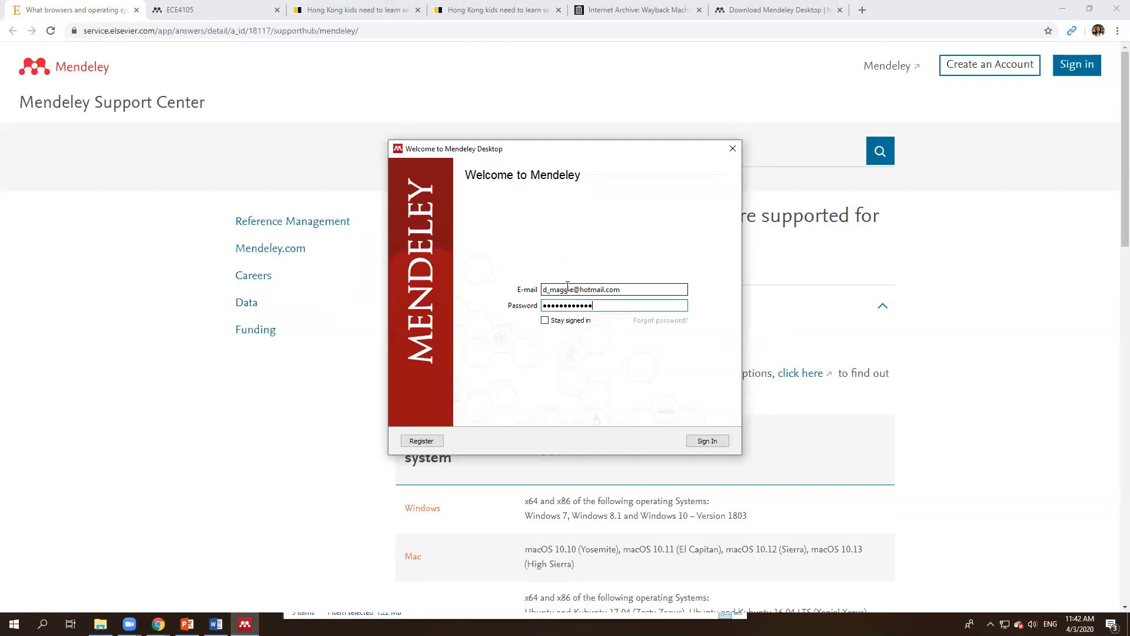
pyautogui.press('Return')
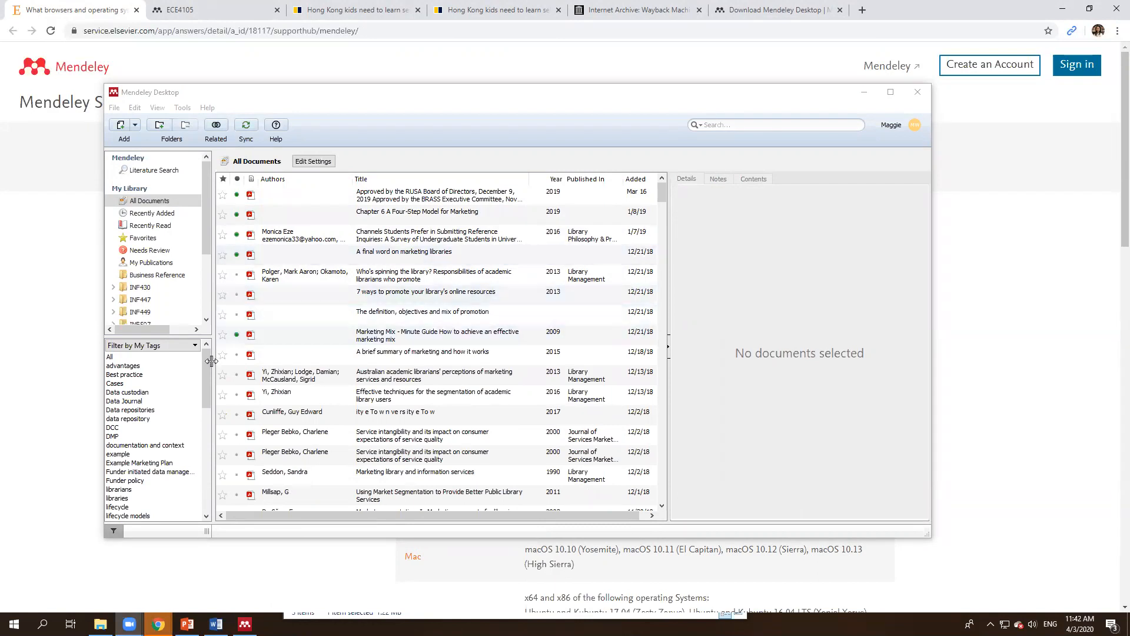
# Step: Open INF430's A3 folder, then INF447's Assessment 2 with five documents, and collapse both courses
pyautogui.scroll(-2, 139, 272)
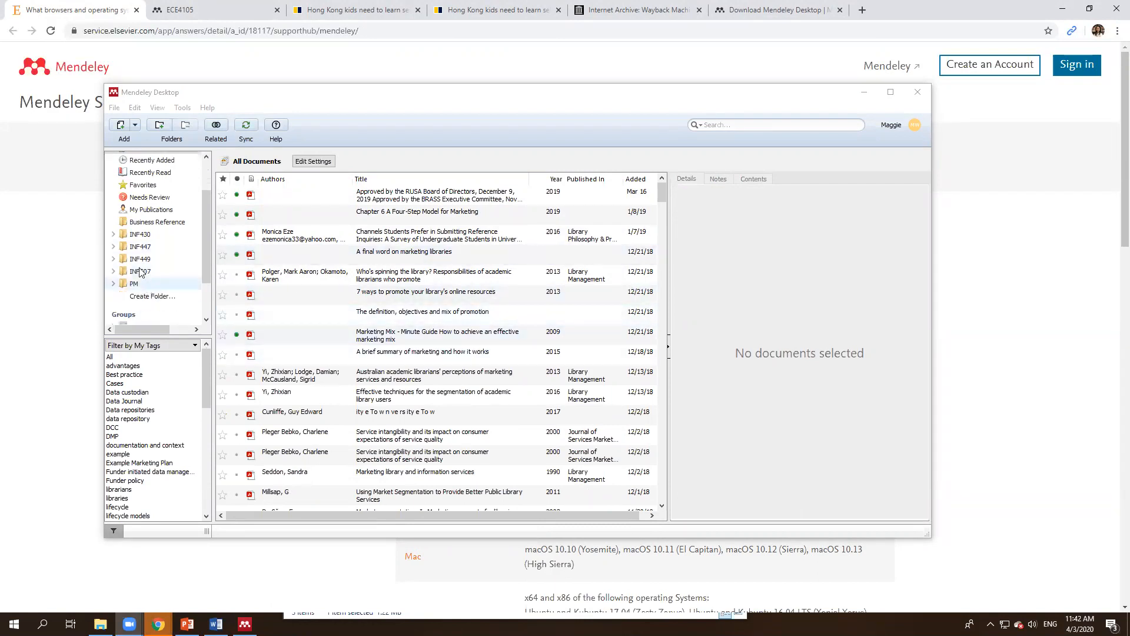
pyautogui.click(114, 234)
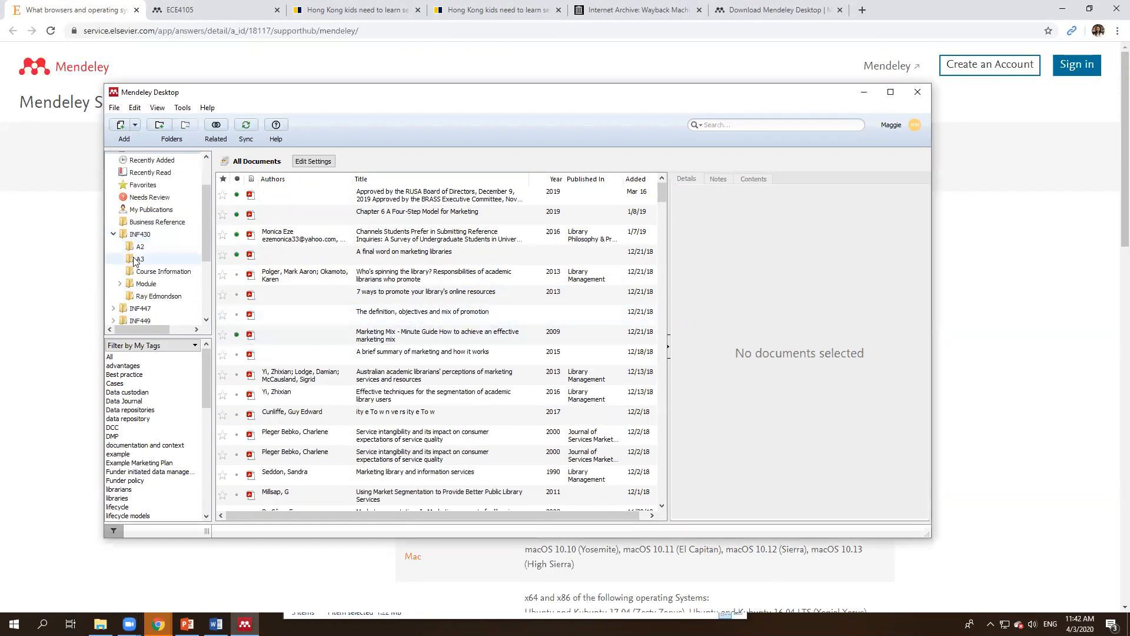
pyautogui.click(140, 260)
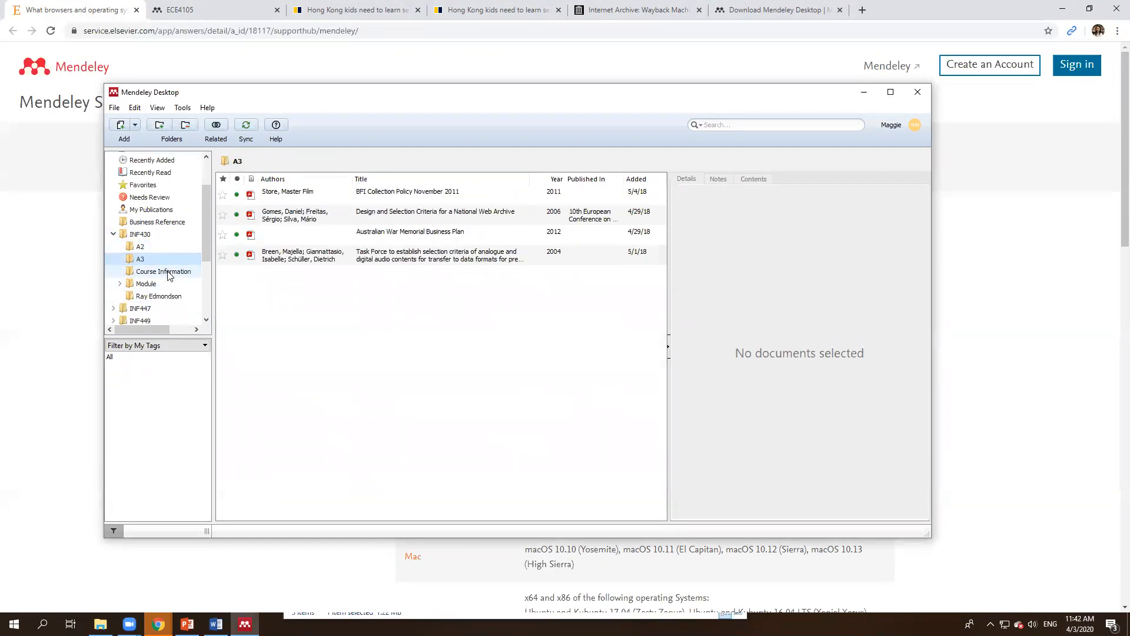
pyautogui.doubleClick(140, 309)
pyautogui.scroll(-2, 141, 283)
pyautogui.click(152, 258)
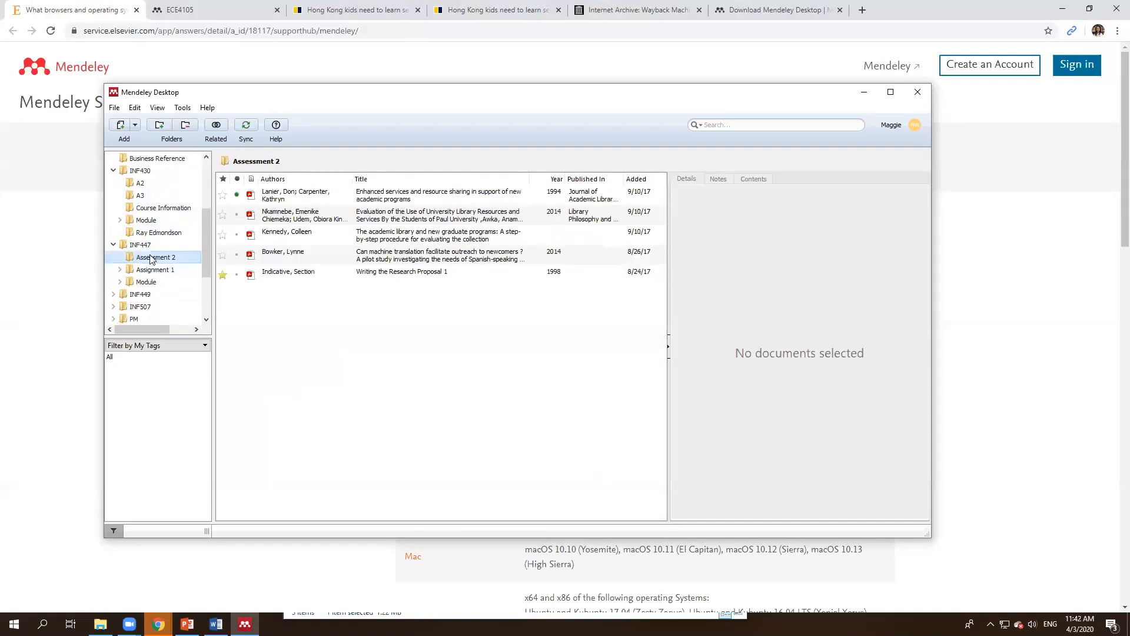
pyautogui.click(112, 245)
pyautogui.click(113, 170)
pyautogui.scroll(3, 141, 252)
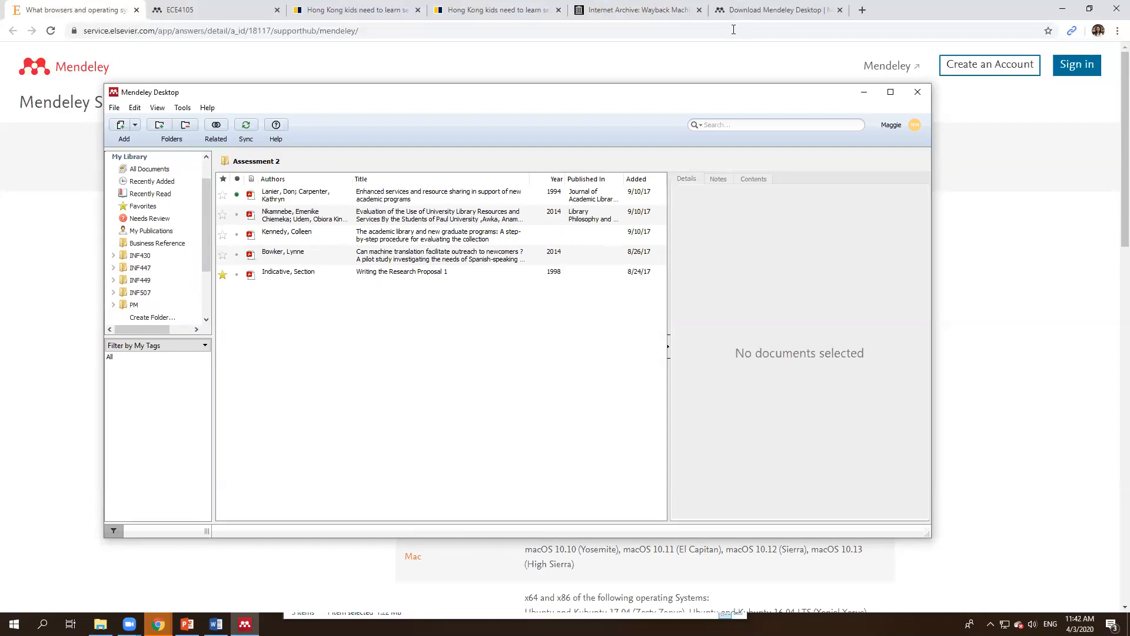
pyautogui.click(734, 30)
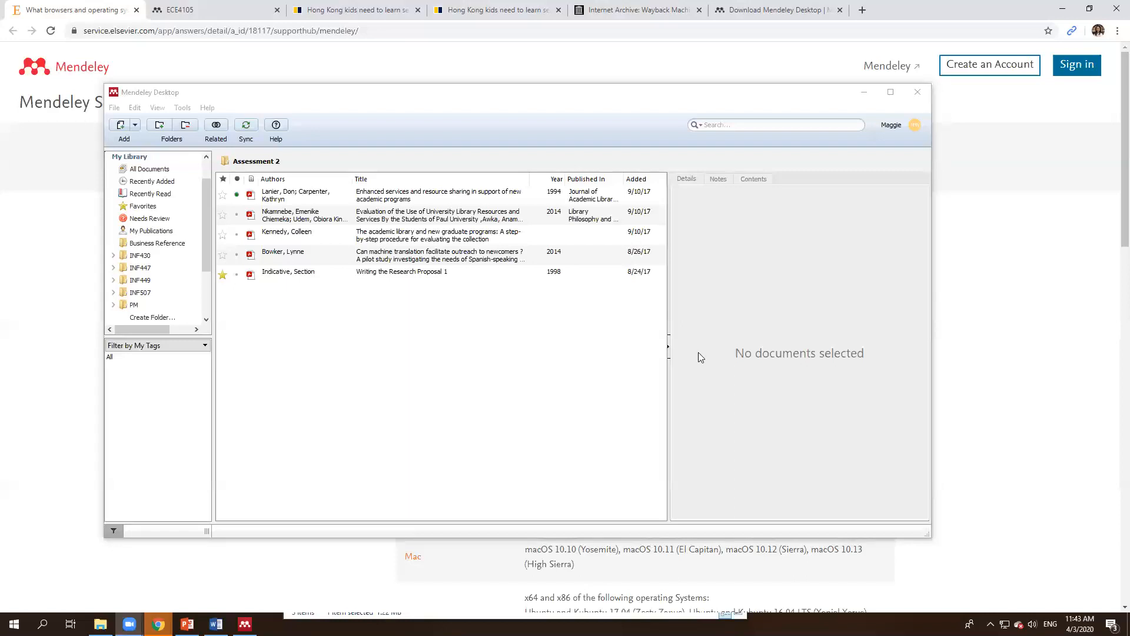
# Step: Activate Mendeley and expand INF447 to show its Assessment 2, Assessment 1 and Module subfolders
pyautogui.click(729, 297)
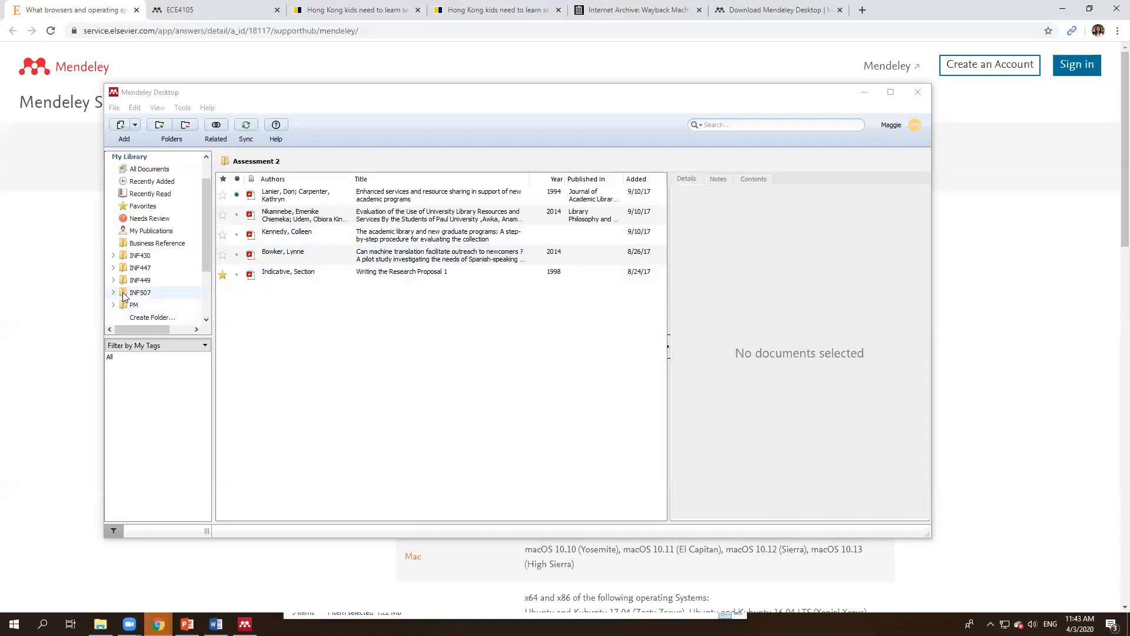
pyautogui.scroll(-2, 122, 292)
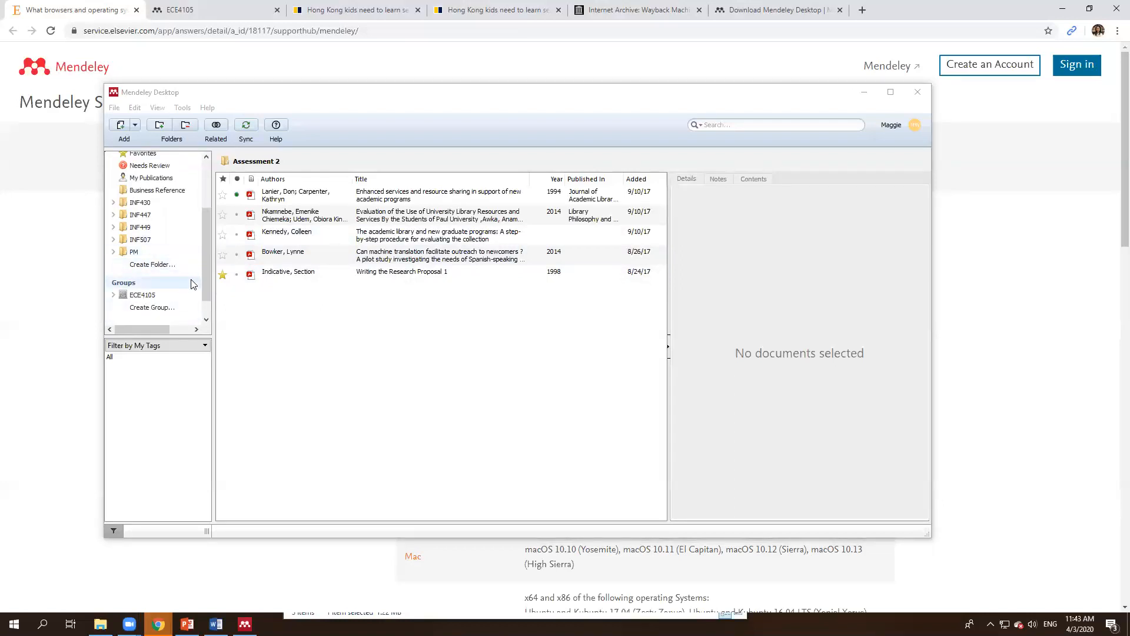
pyautogui.click(114, 214)
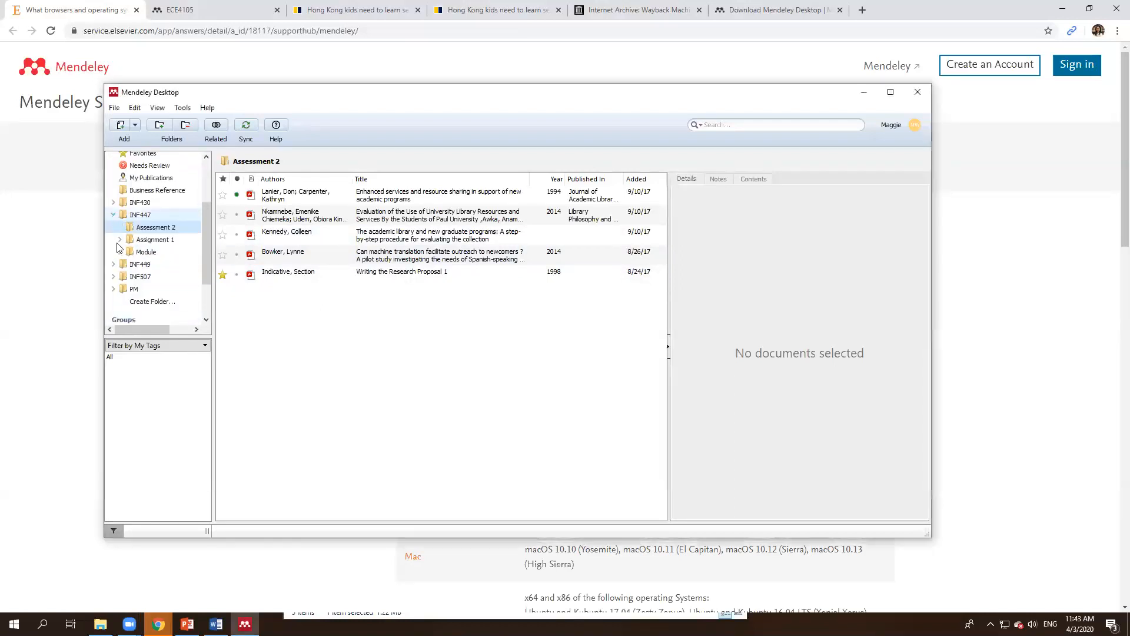
# Step: Read the notes on four Assessment 2 papers, ending with 'Writing the Research Proposal 1'
pyautogui.click(369, 230)
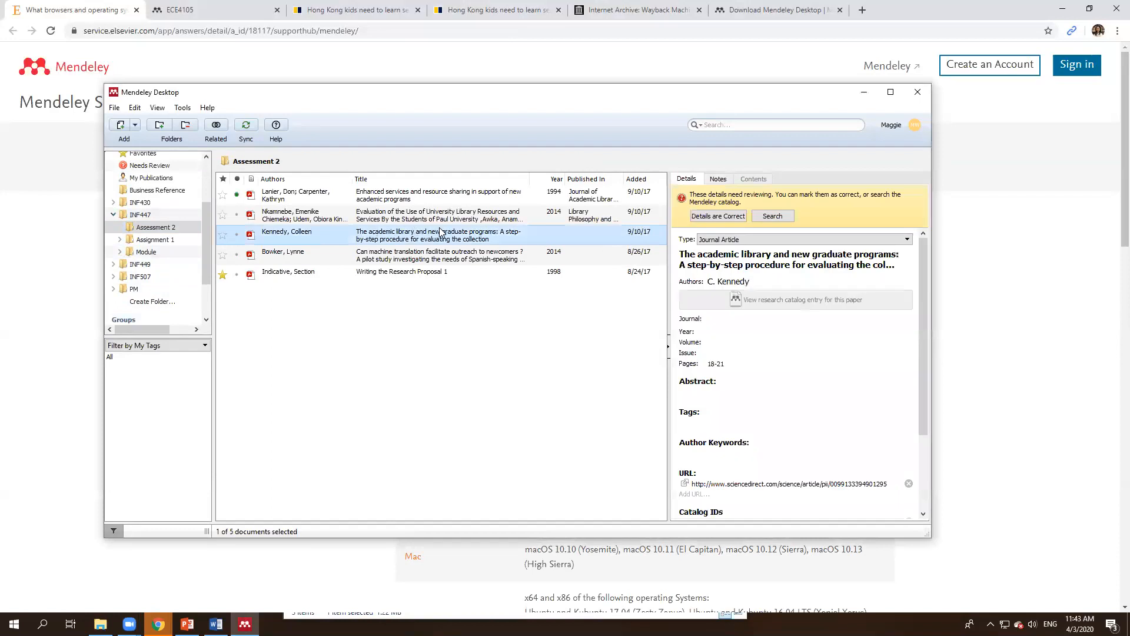
pyautogui.click(718, 179)
pyautogui.click(506, 255)
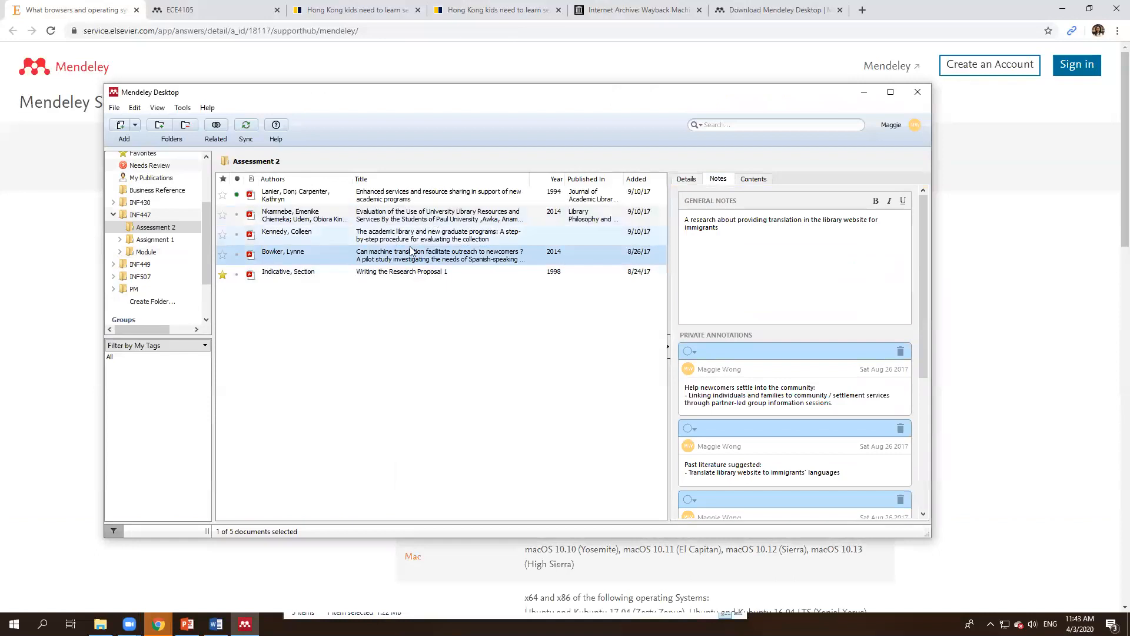
pyautogui.click(565, 195)
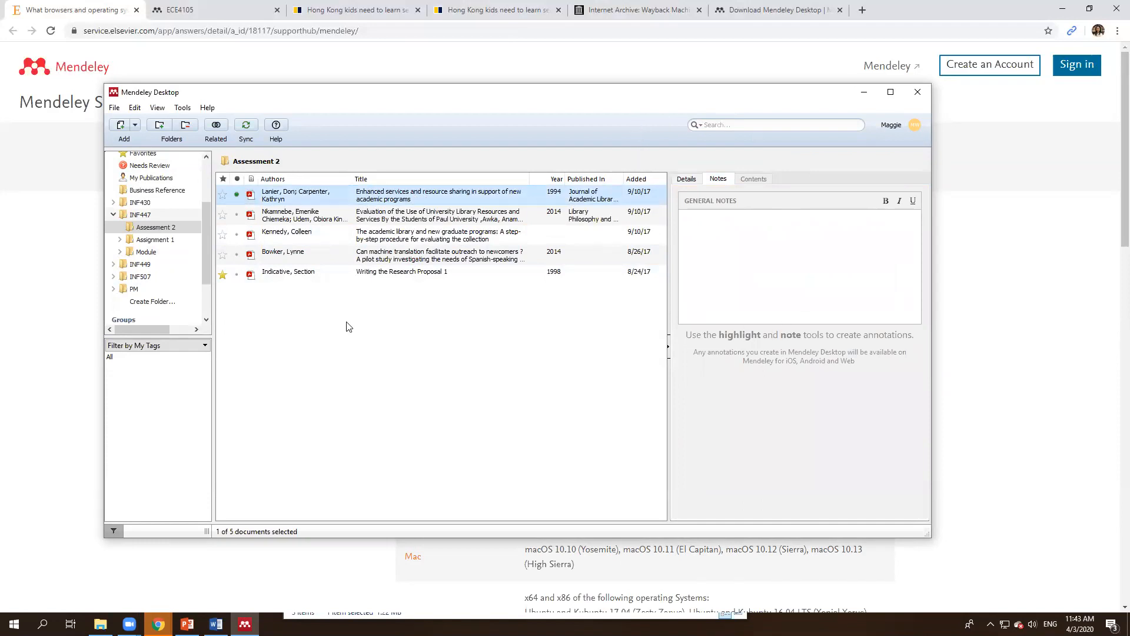
pyautogui.click(347, 274)
pyautogui.scroll(-10, 797, 284)
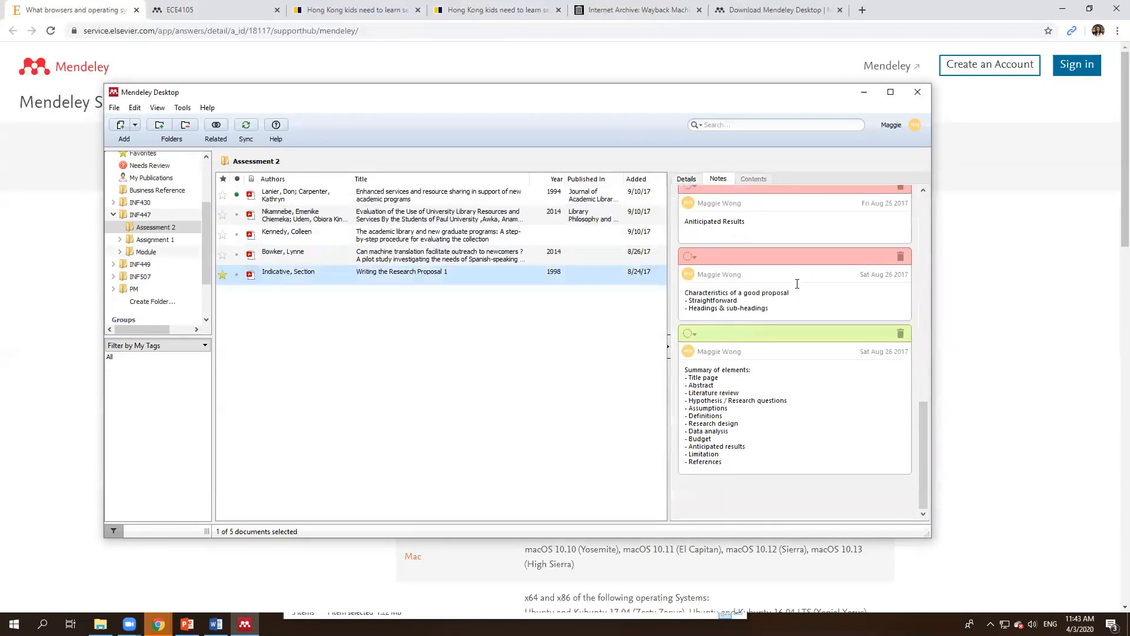
pyautogui.scroll(10, 839, 362)
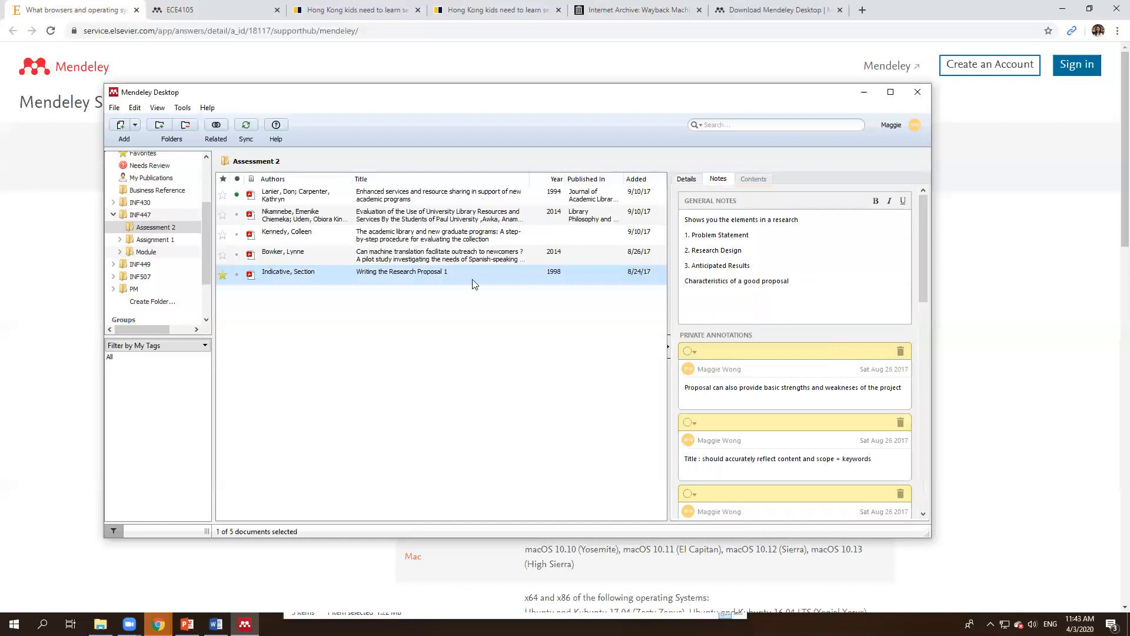
# Step: Deselect the documents in Assessment 2 and collapse the INF447 course folder
pyautogui.click(146, 264)
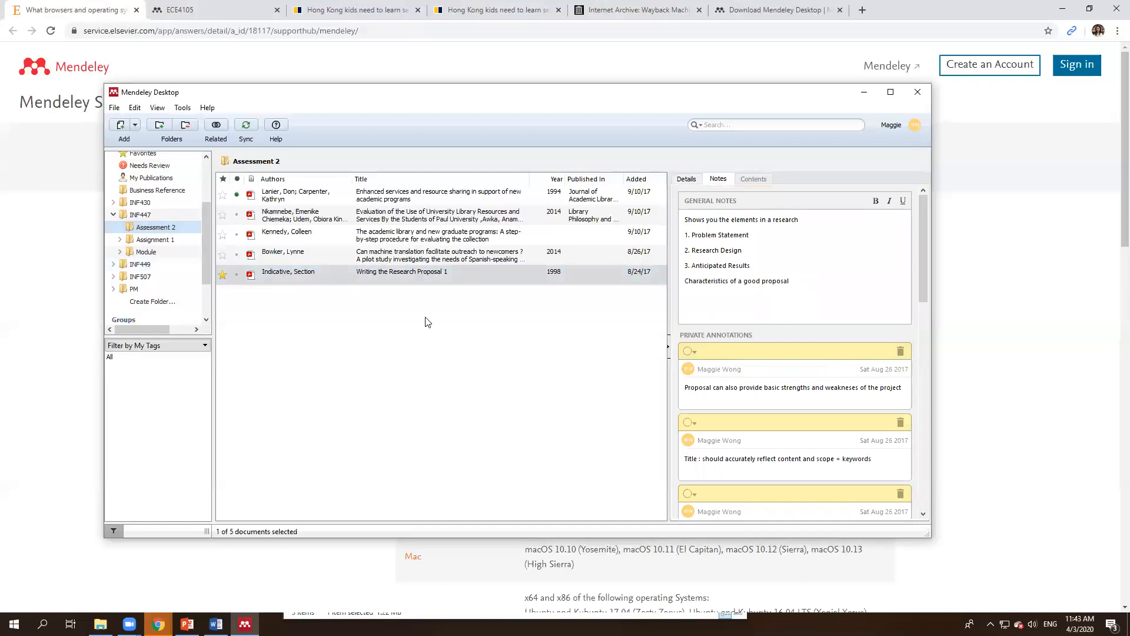
pyautogui.click(548, 374)
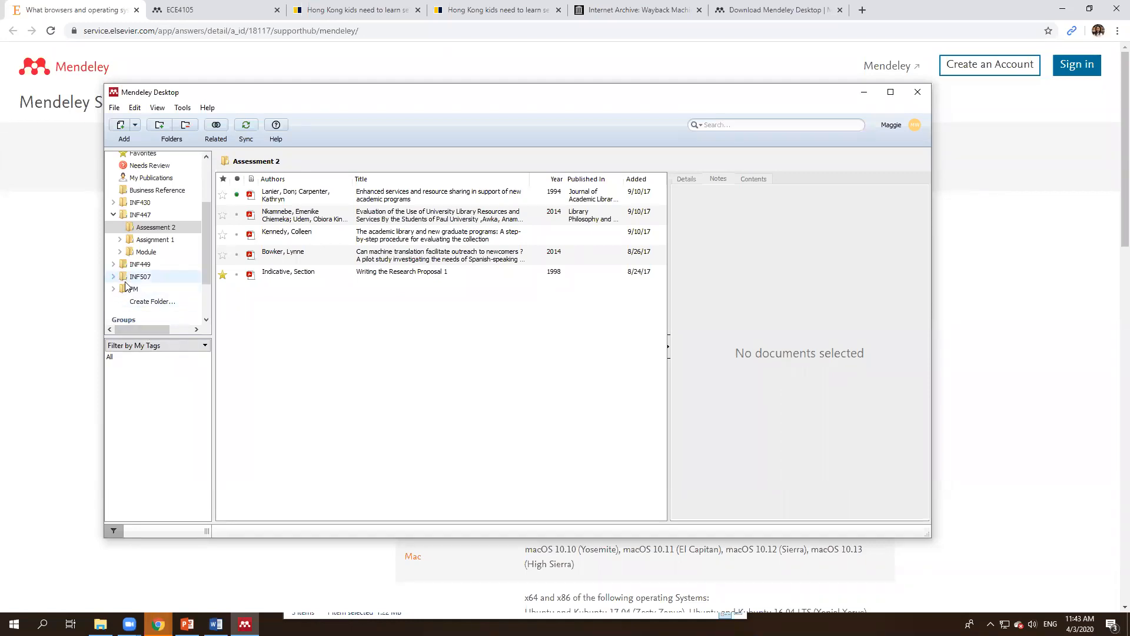
pyautogui.click(114, 214)
pyautogui.scroll(3, 153, 247)
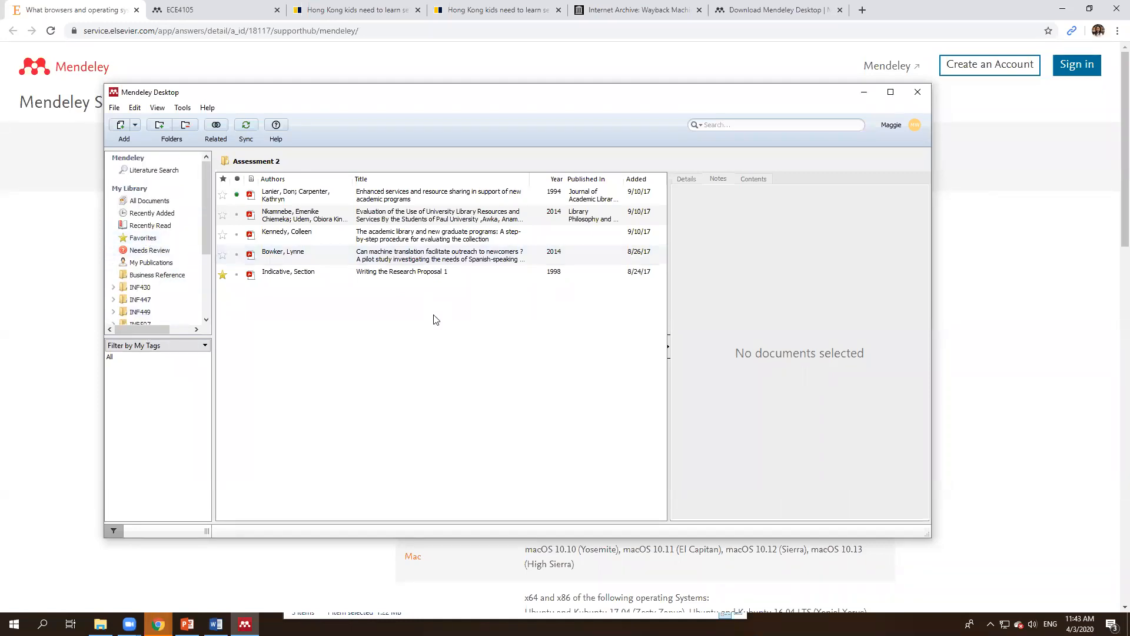